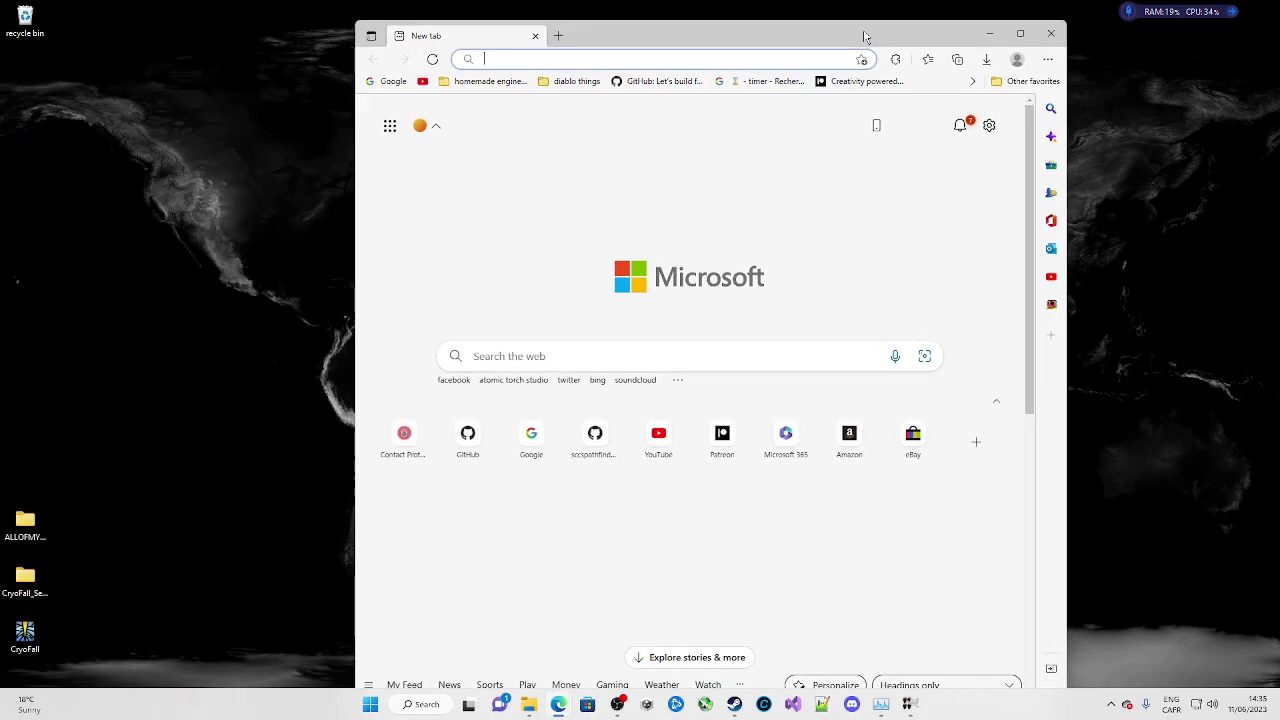
Step: Maximize the browser window and search the web for "atomic torch forums"
double_click(866, 34)
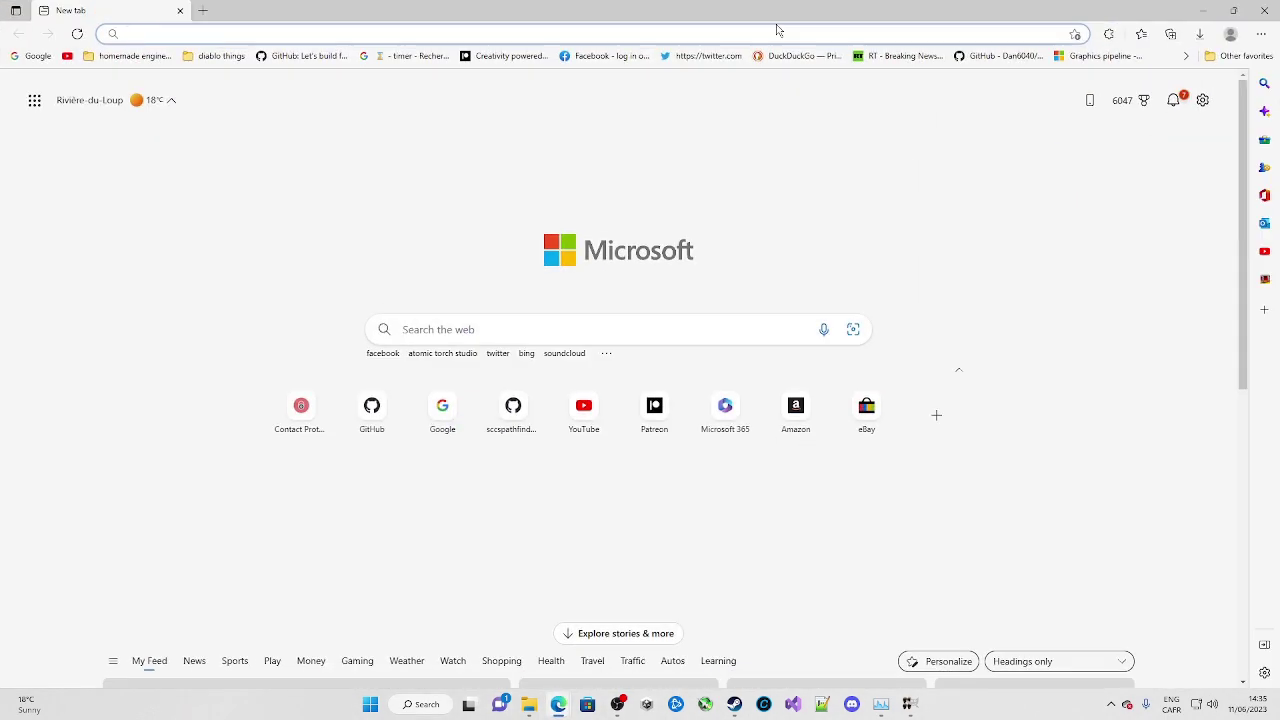
type("atomic to")
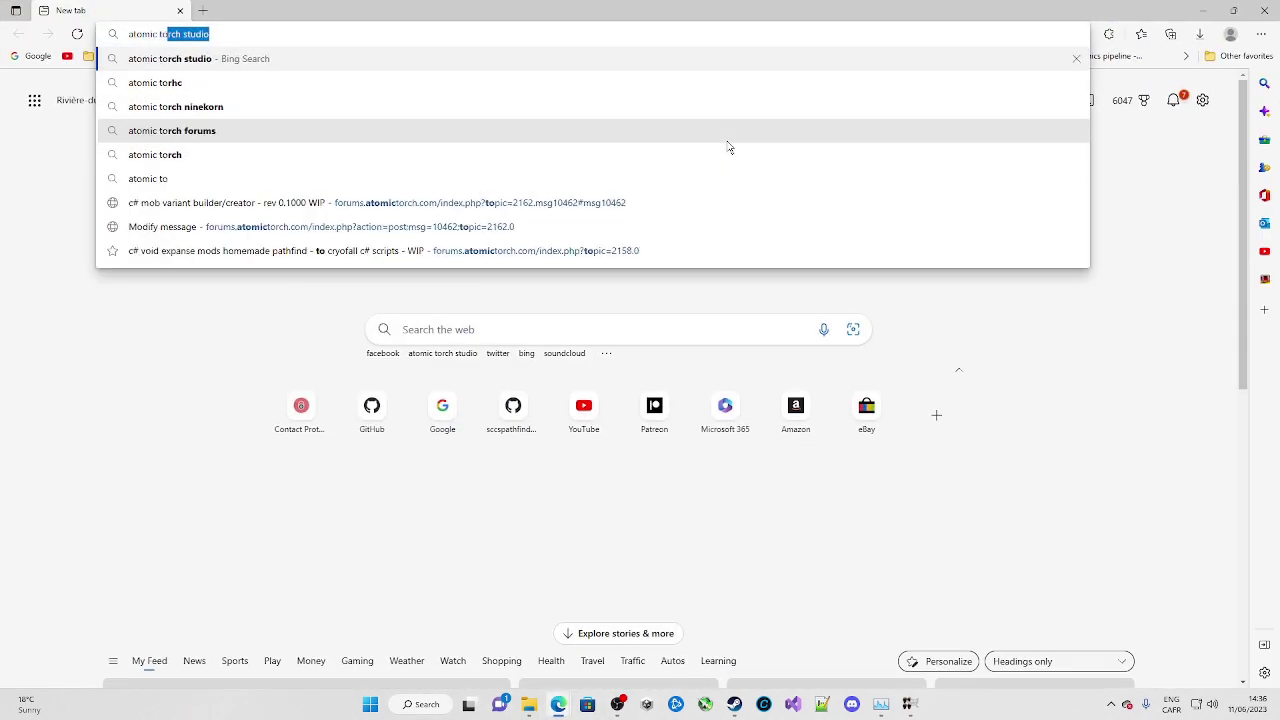
type("rch forums")
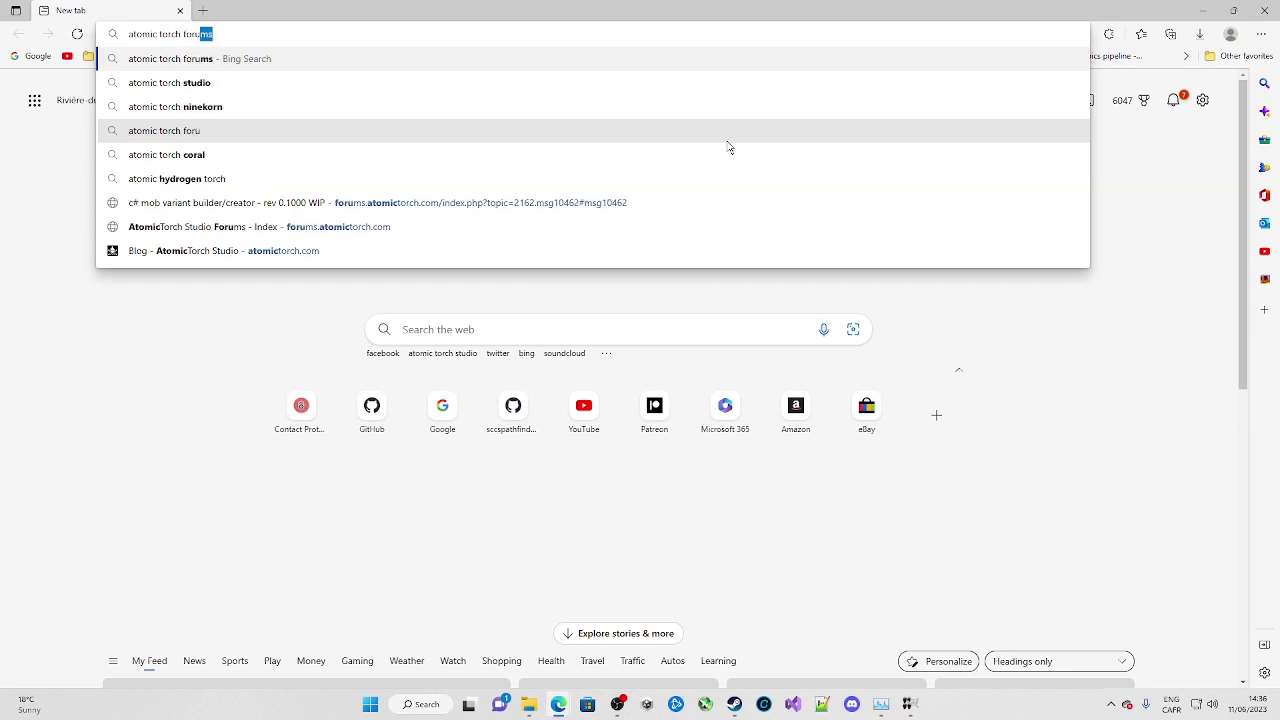
key("Return")
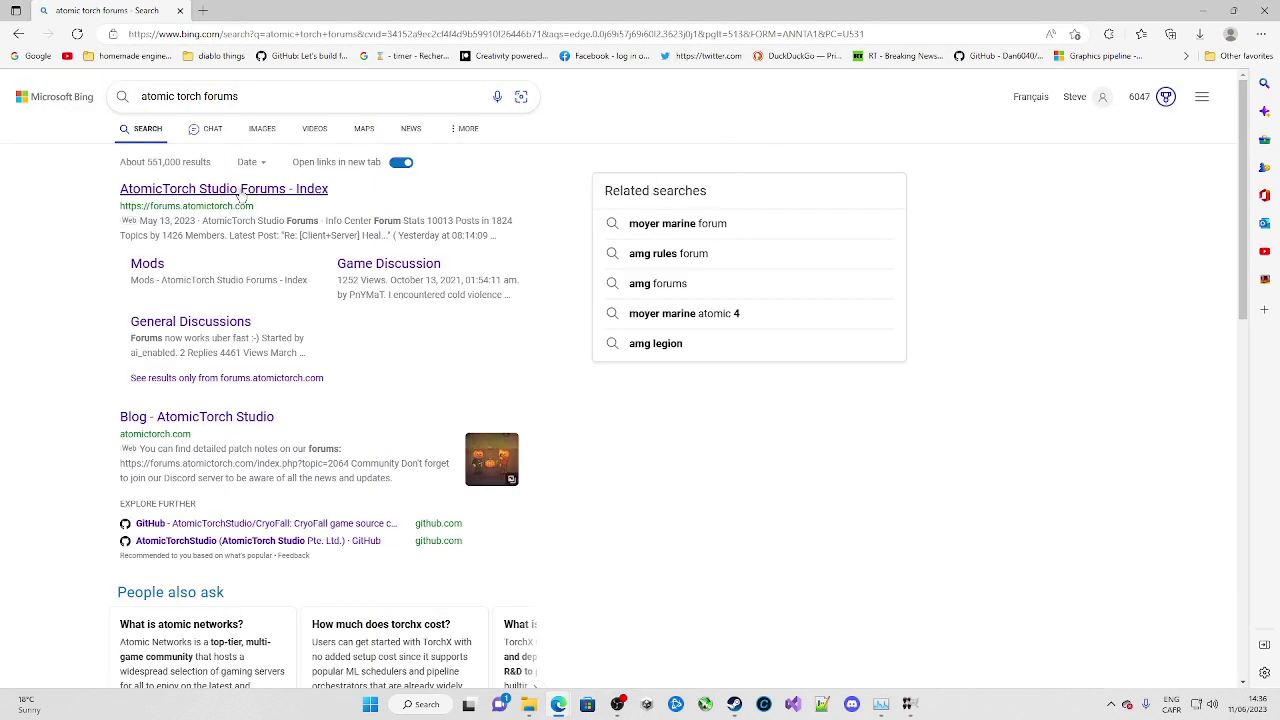
Step: Go to the AtomicTorch Studio Forums' Mods board and open the topic "c# mob variant builder/creator - rev 0.1000 WIP"
left_click(270, 178)
scroll(290, 300, "down", 3)
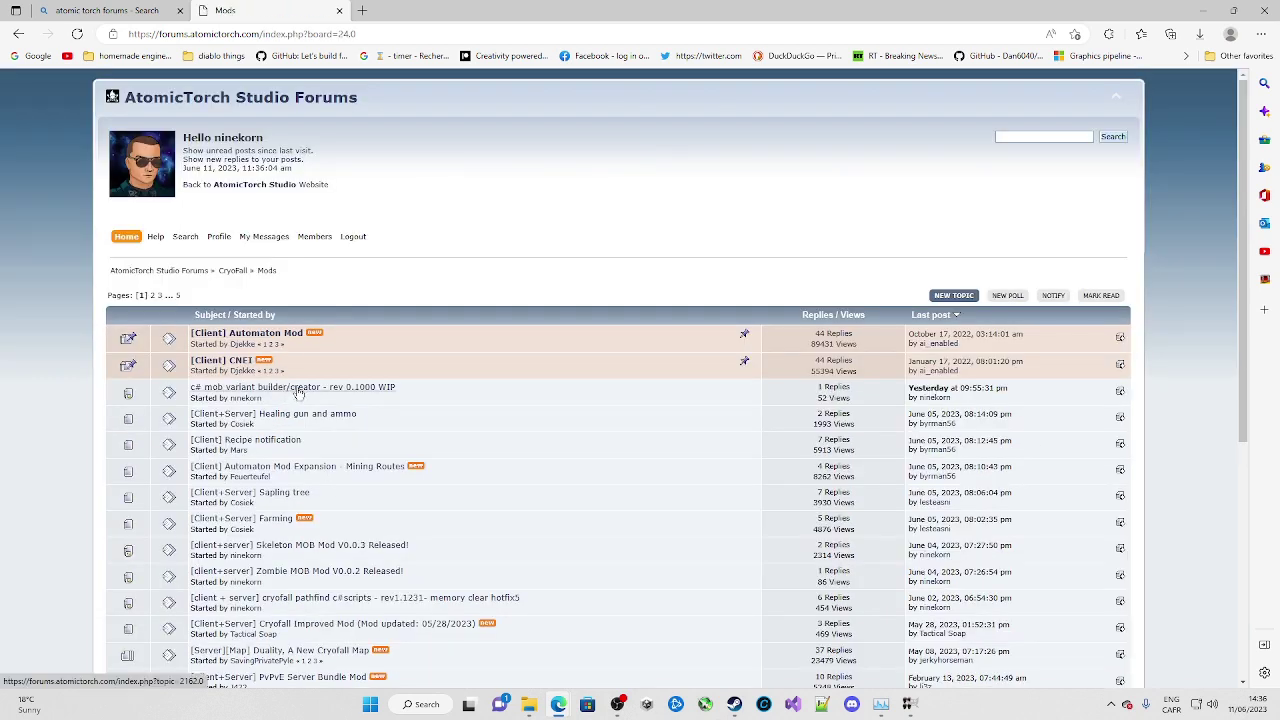
left_click(298, 388)
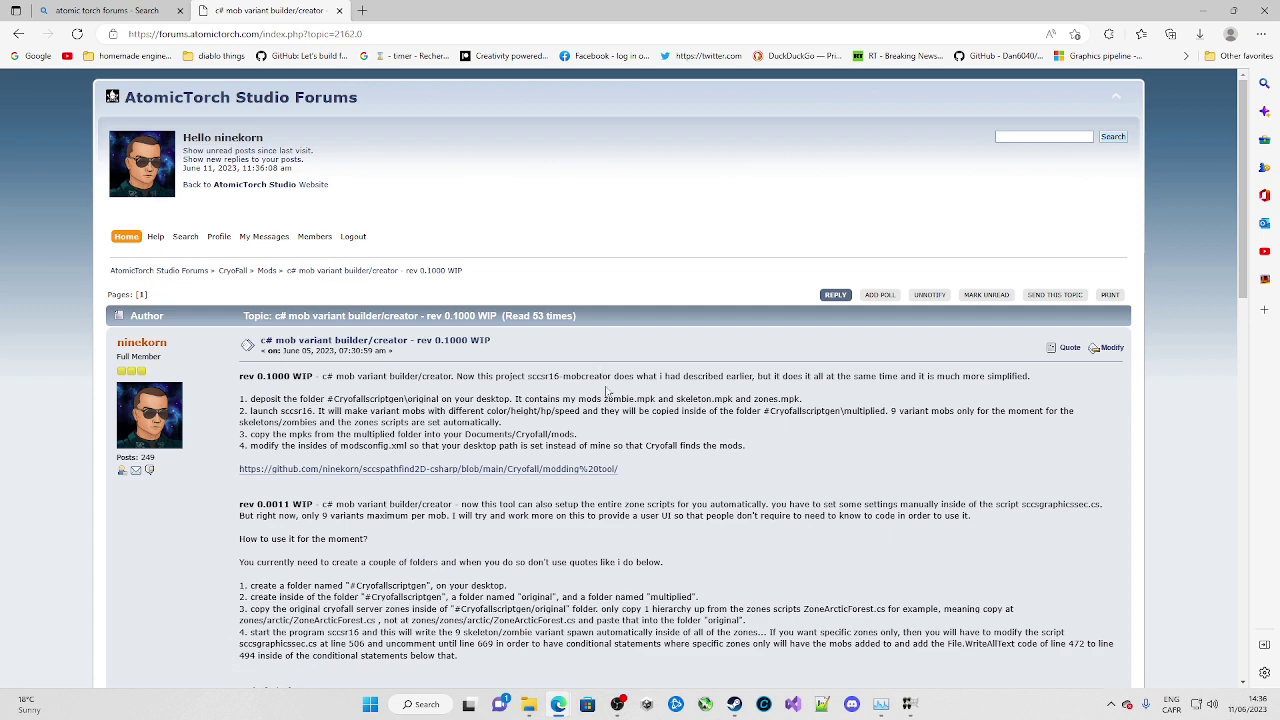
Step: Follow the GitHub link in the rev 0.1000 post and go to the root of the sccspathfind2D-csharp repository
scroll(575, 372, "down", 1)
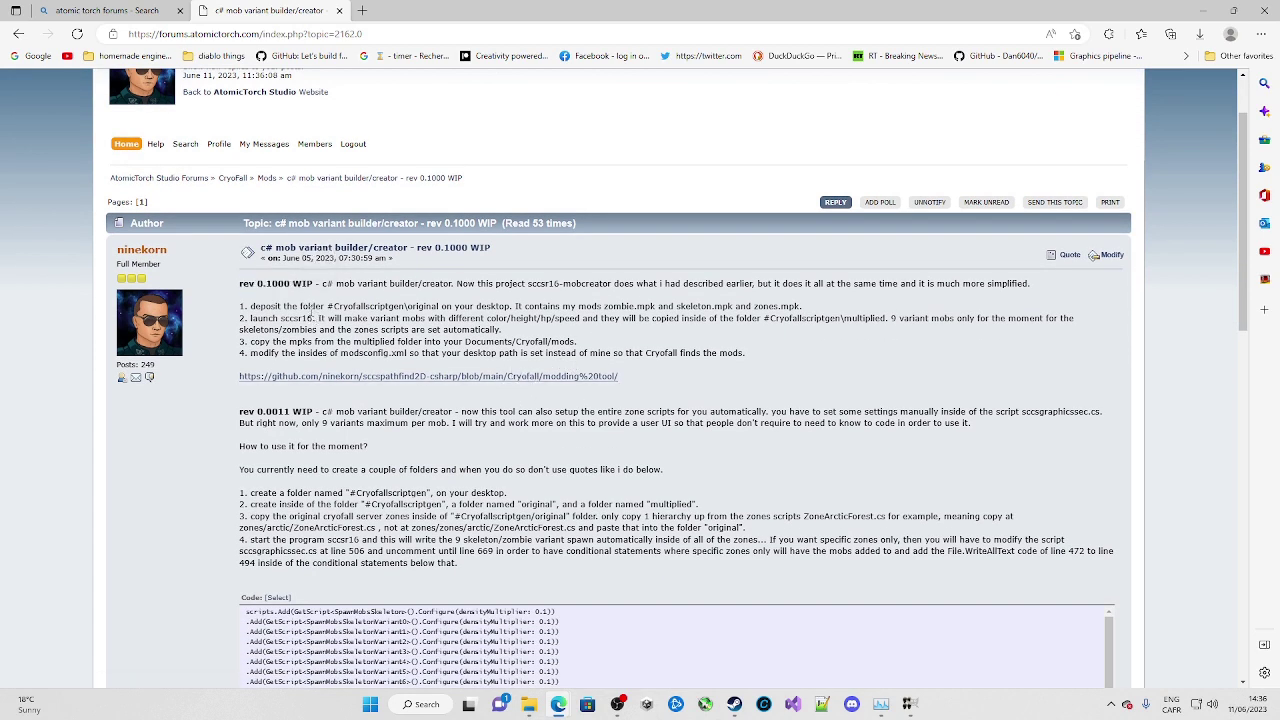
left_click(442, 378)
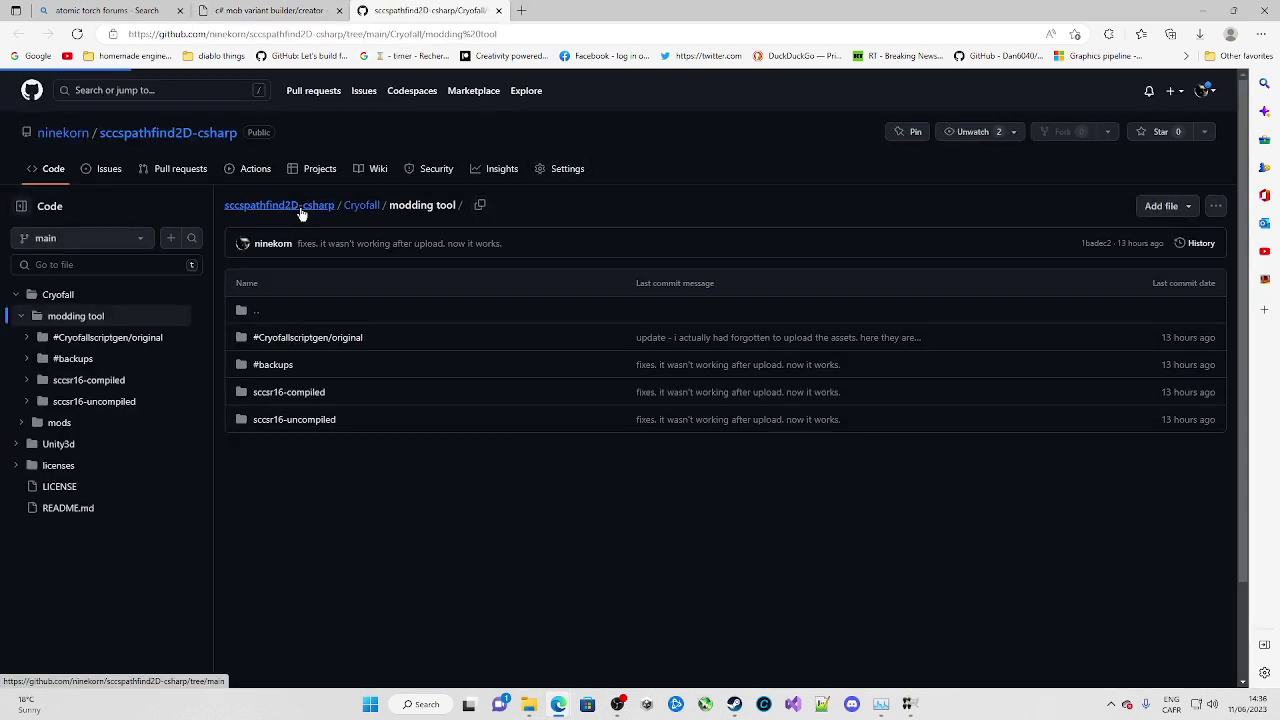
left_click(301, 213)
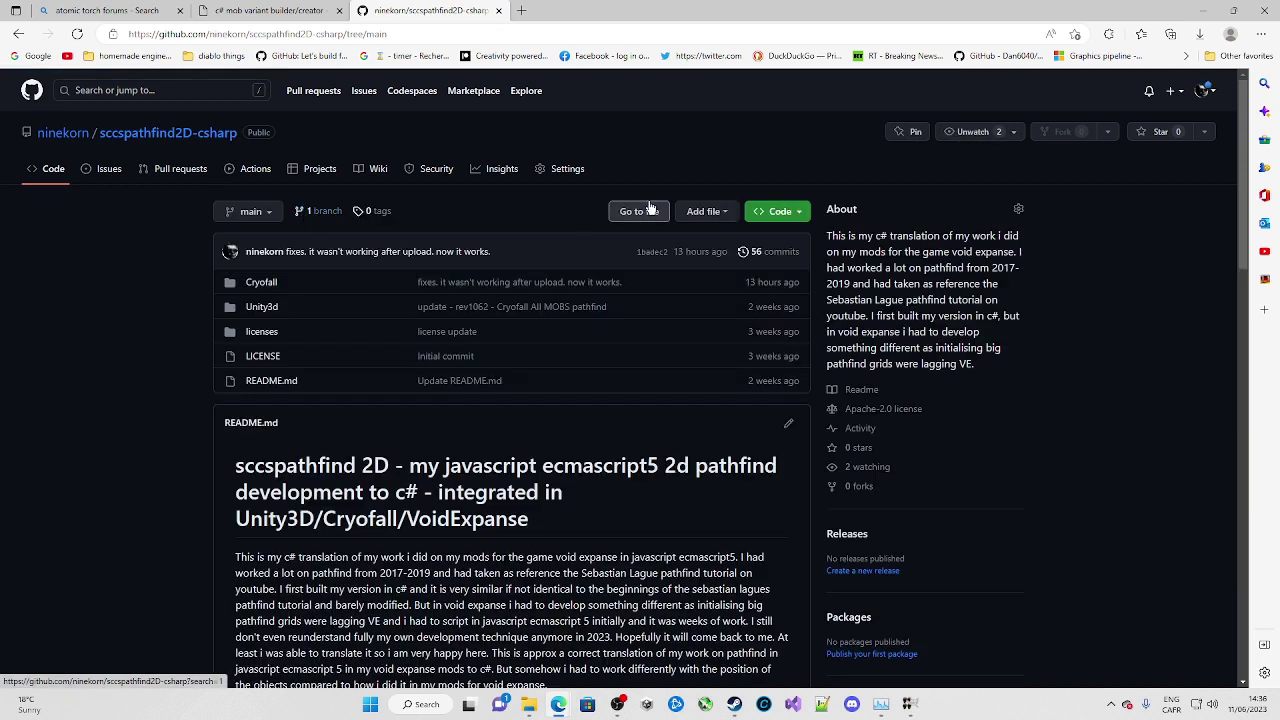
left_click(780, 211)
right_click(791, 215)
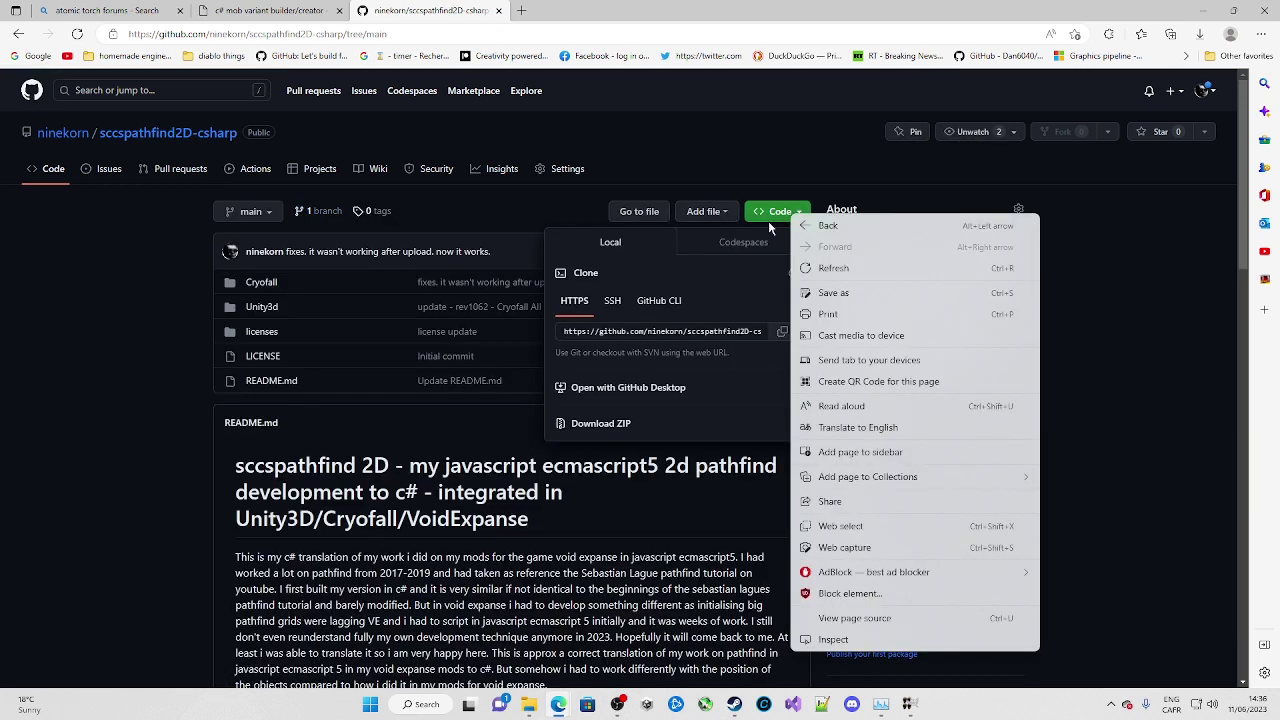
key("Escape")
key("Escape")
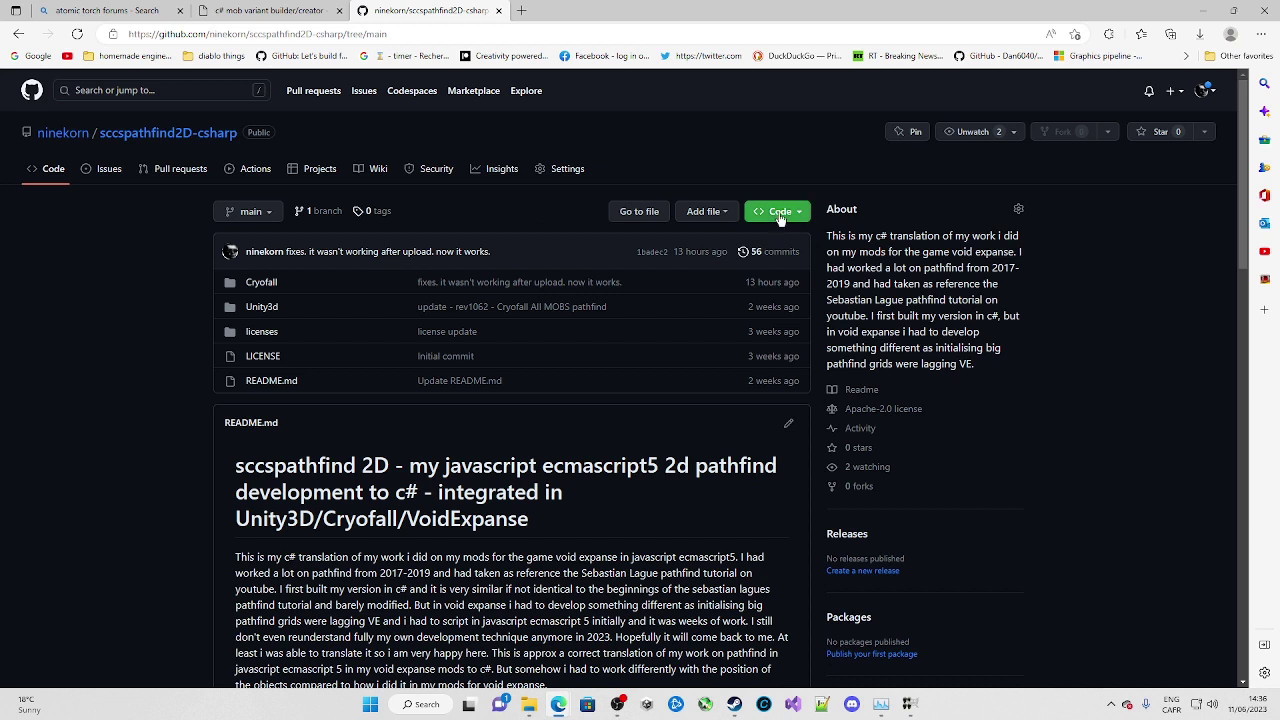
Step: Download the sccspathfind2D-csharp repository as a ZIP and show the downloaded file in its folder
left_click(781, 217)
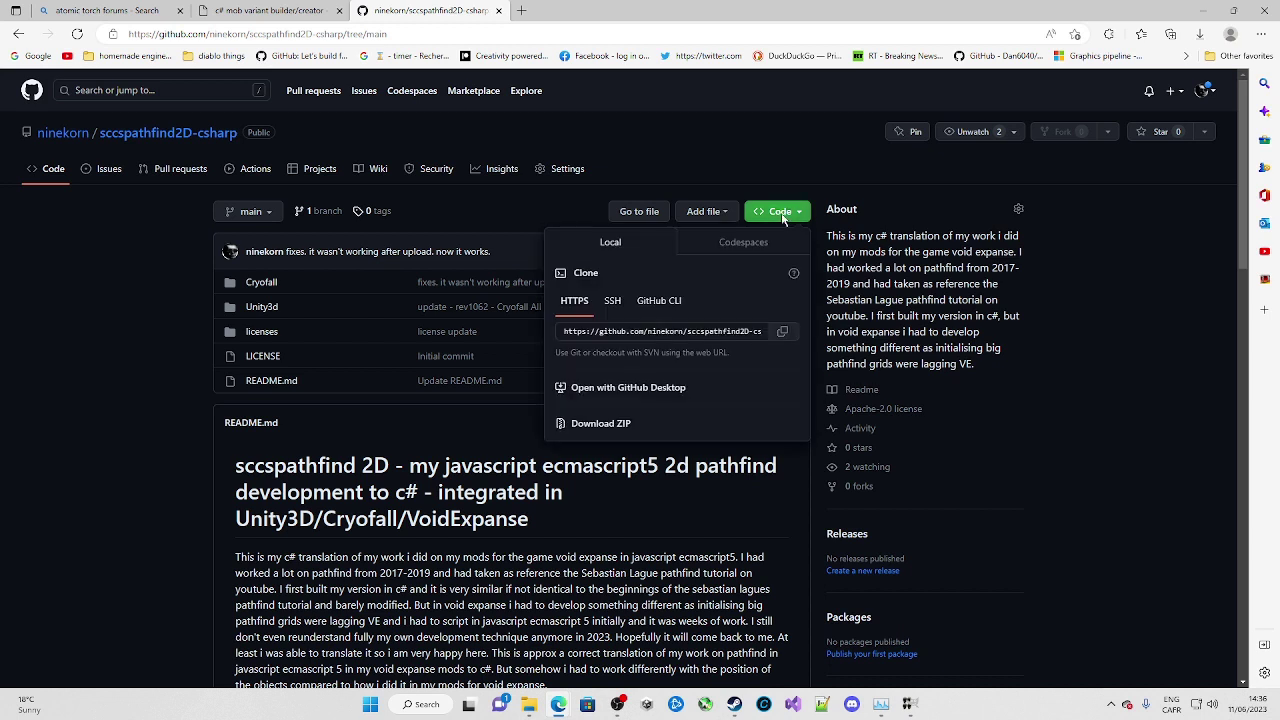
left_click(622, 426)
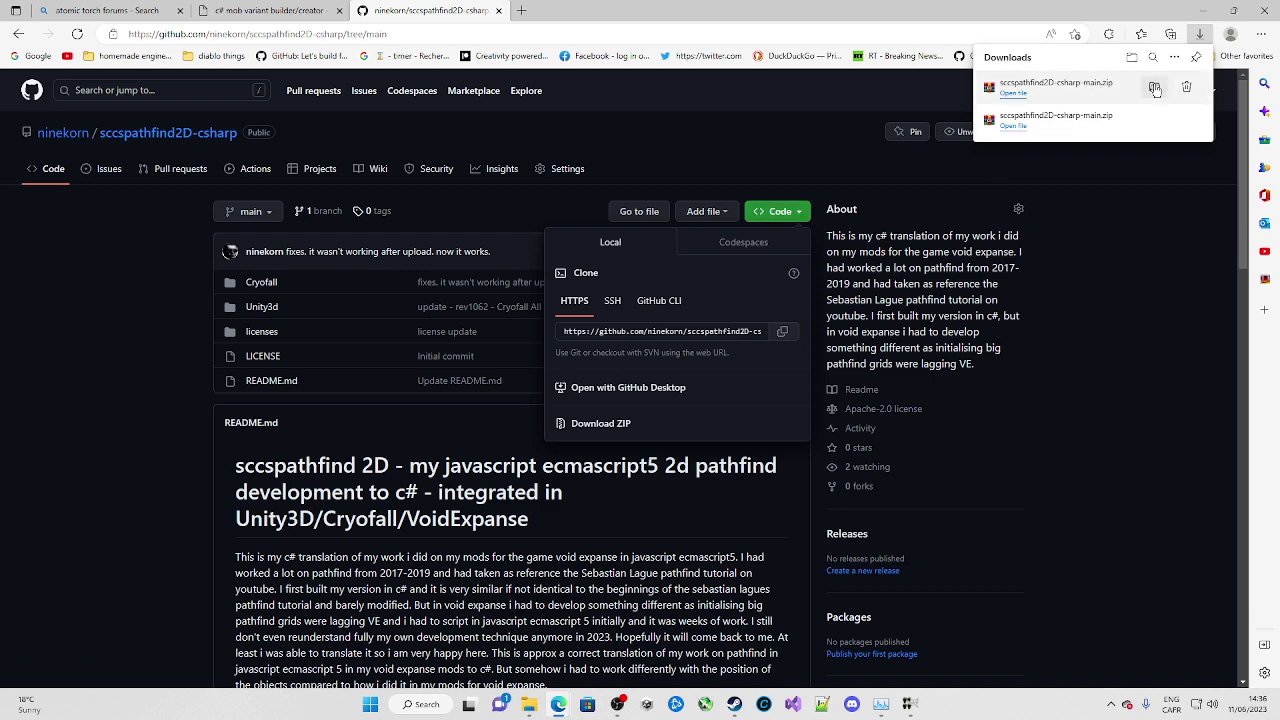
left_click(1155, 90)
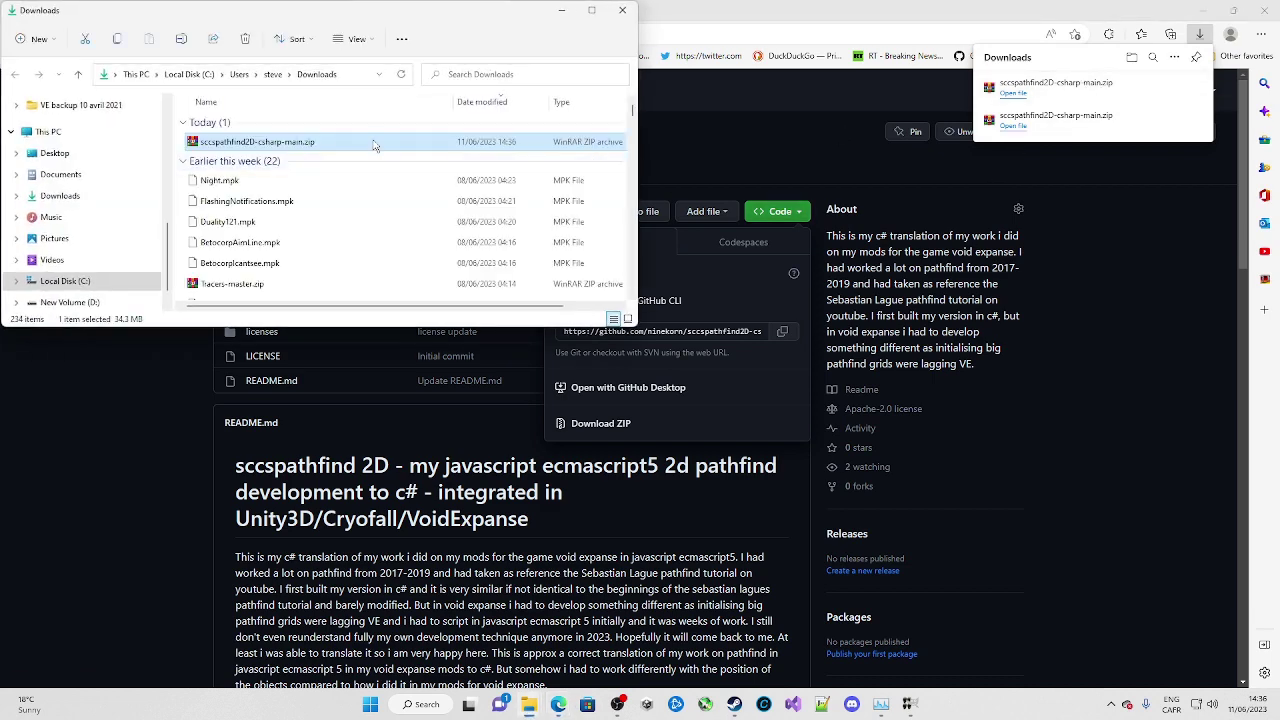
Step: Extract sccspathfind2D-csharp-main.zip within the Downloads folder using WinRAR
right_click(293, 146)
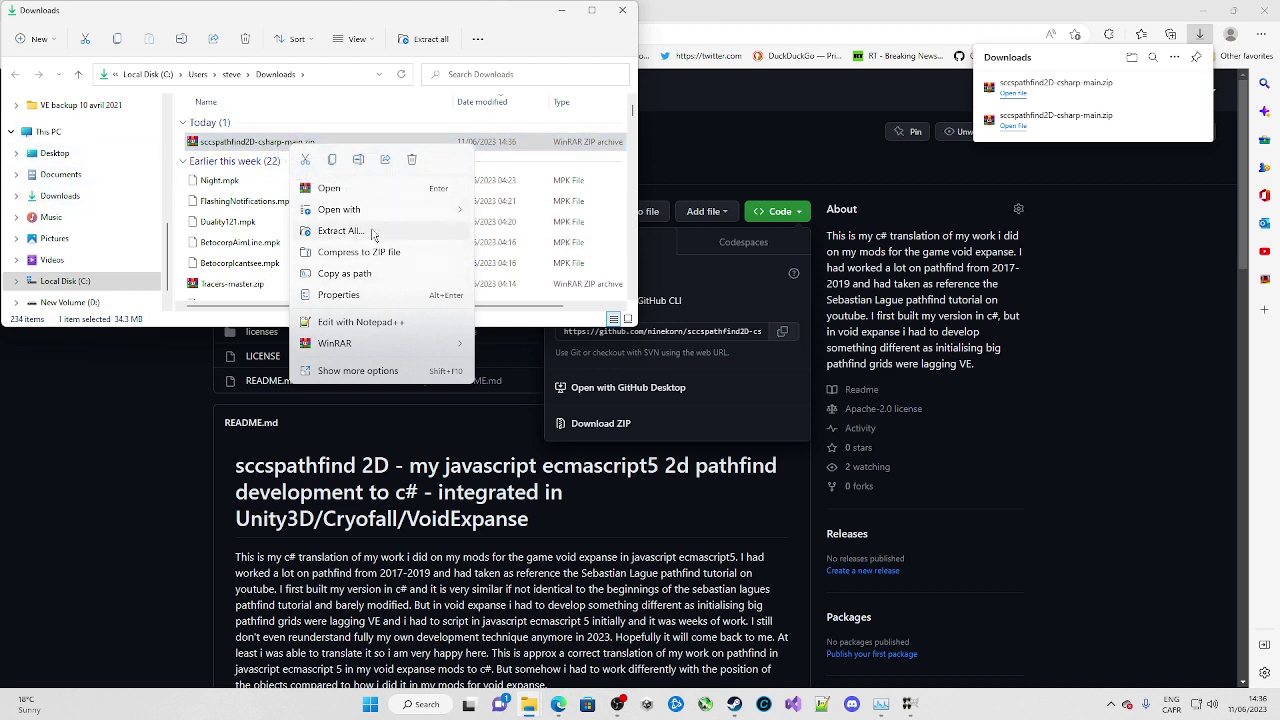
mouse_move(378, 344)
left_click(524, 409)
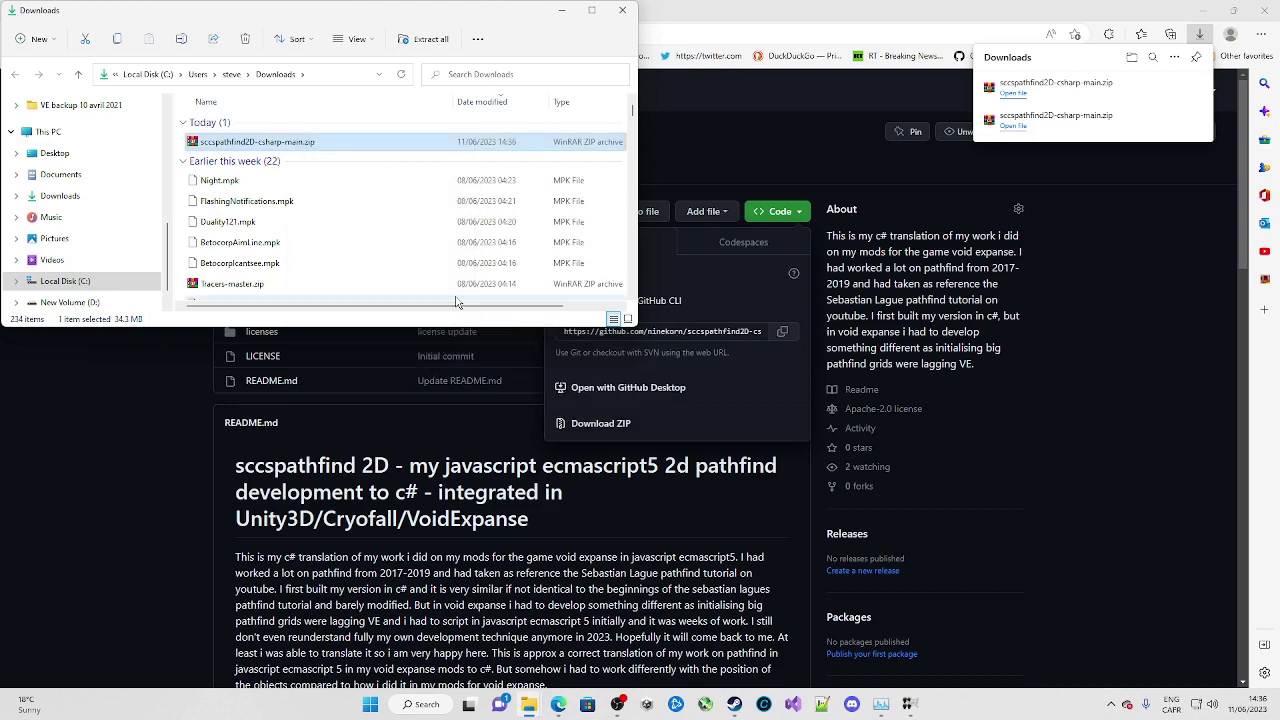
Step: Put the extracted sccspathfind2D-csharp-main folder on the desktop, clearing the browser and Downloads windows out of the way
left_click(1230, 8)
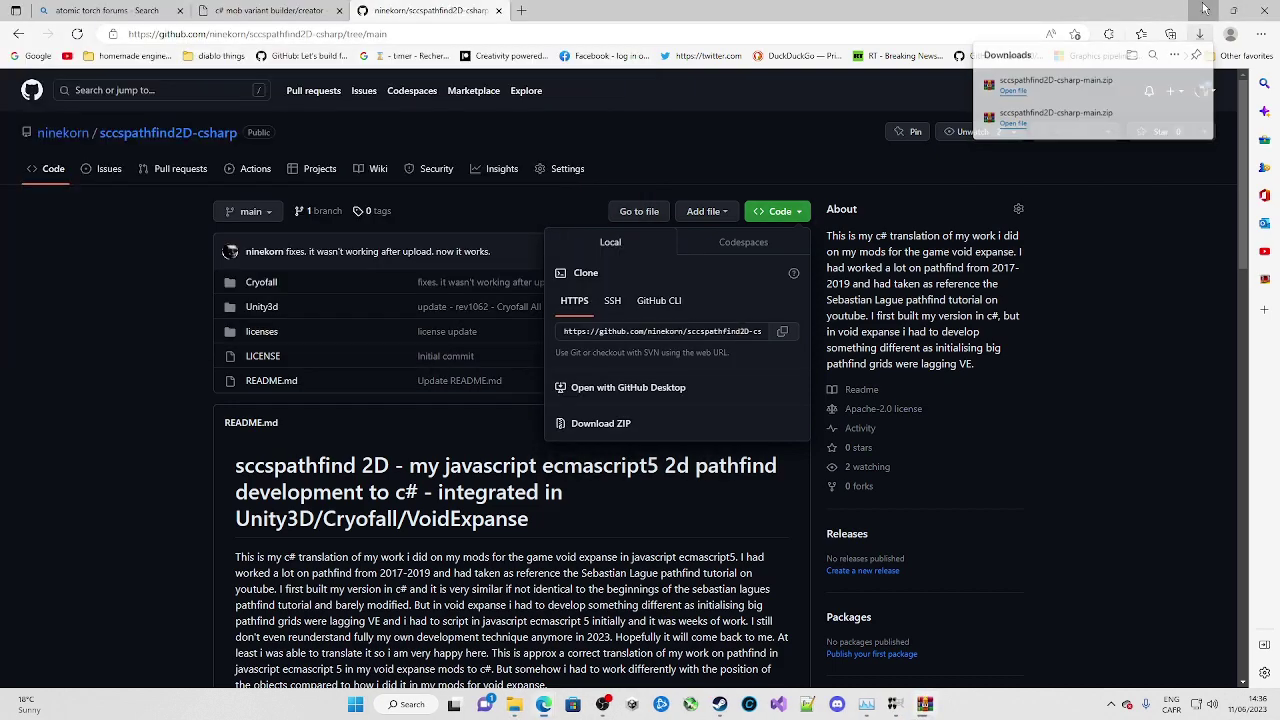
left_click_drag(358, 20, 684, 194)
left_click(486, 230)
left_click(46, 150)
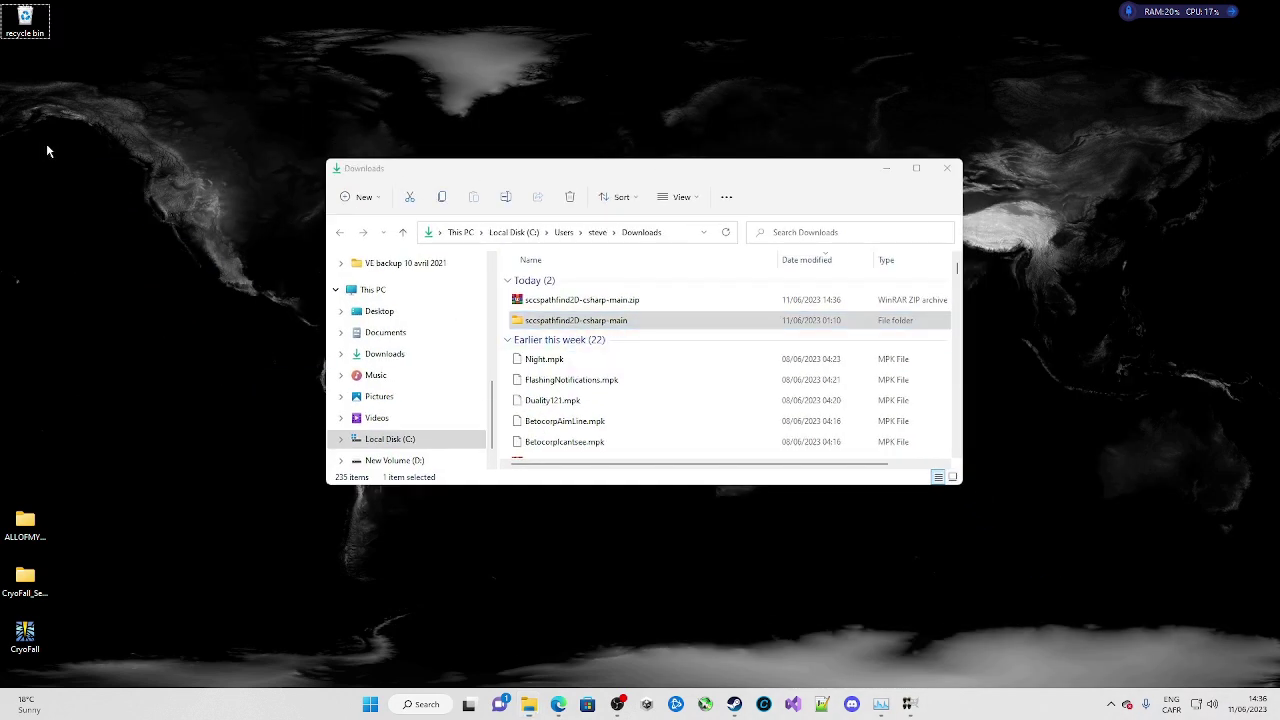
left_click(886, 168)
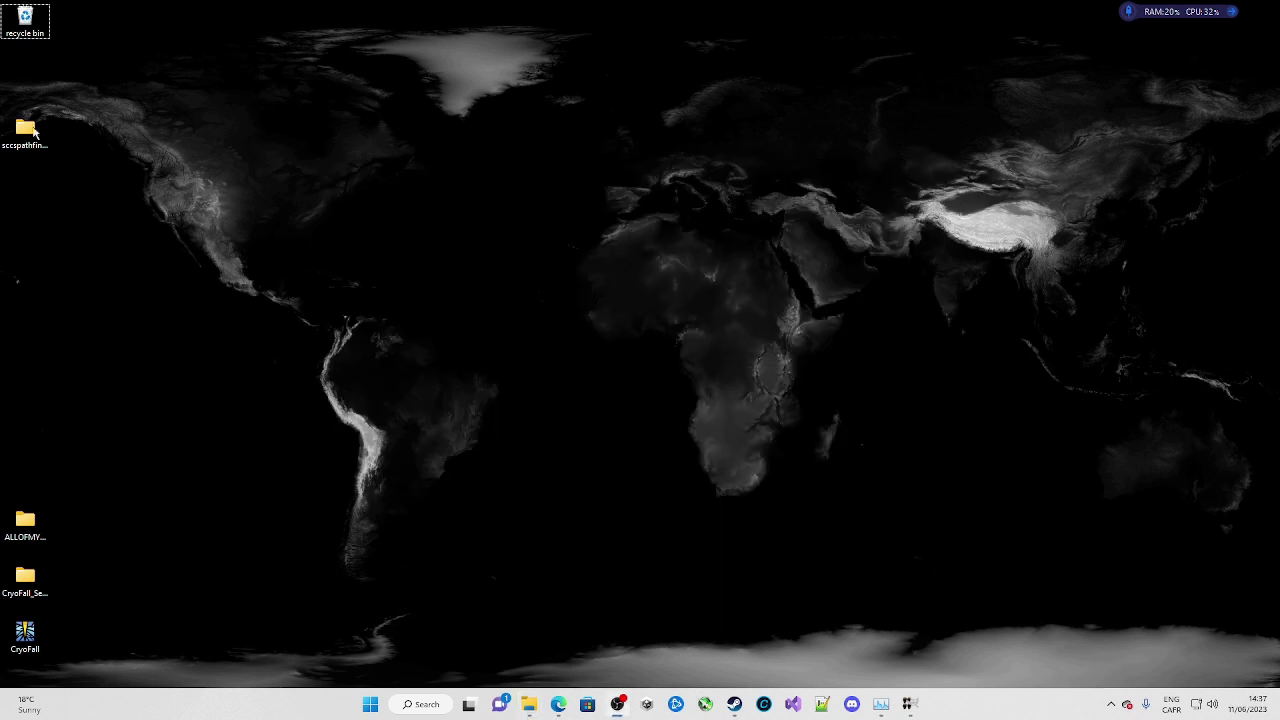
Step: Copy the #Cryofallscriptgen folder from Cryofall/modding tool in sccspathfind2D-csharp-main to the desktop
double_click(34, 138)
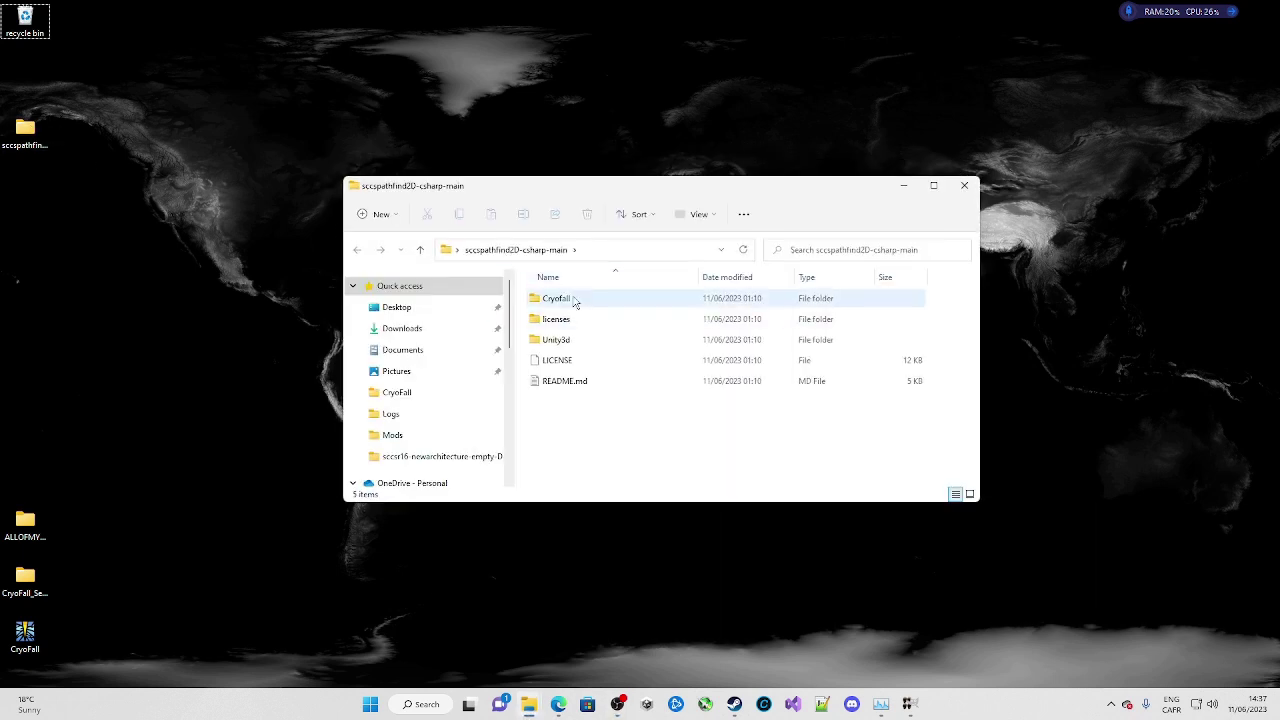
double_click(575, 302)
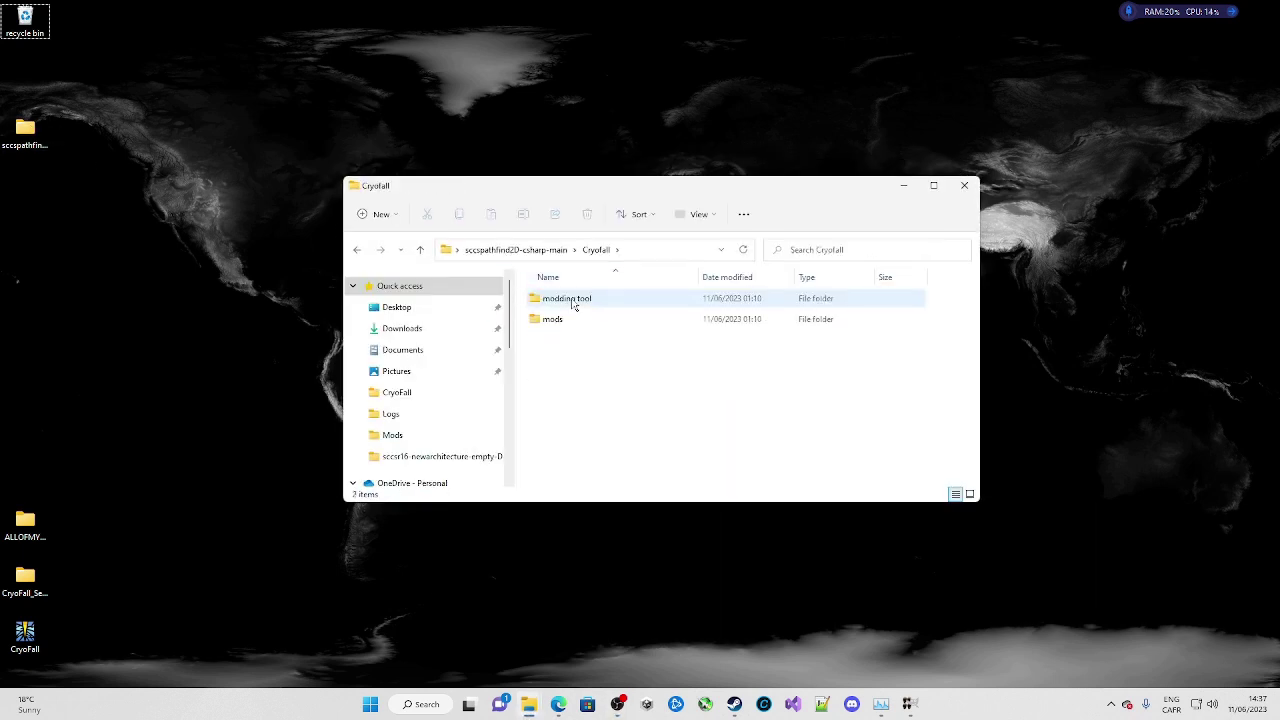
double_click(575, 302)
left_click_drag(578, 322, 30, 218)
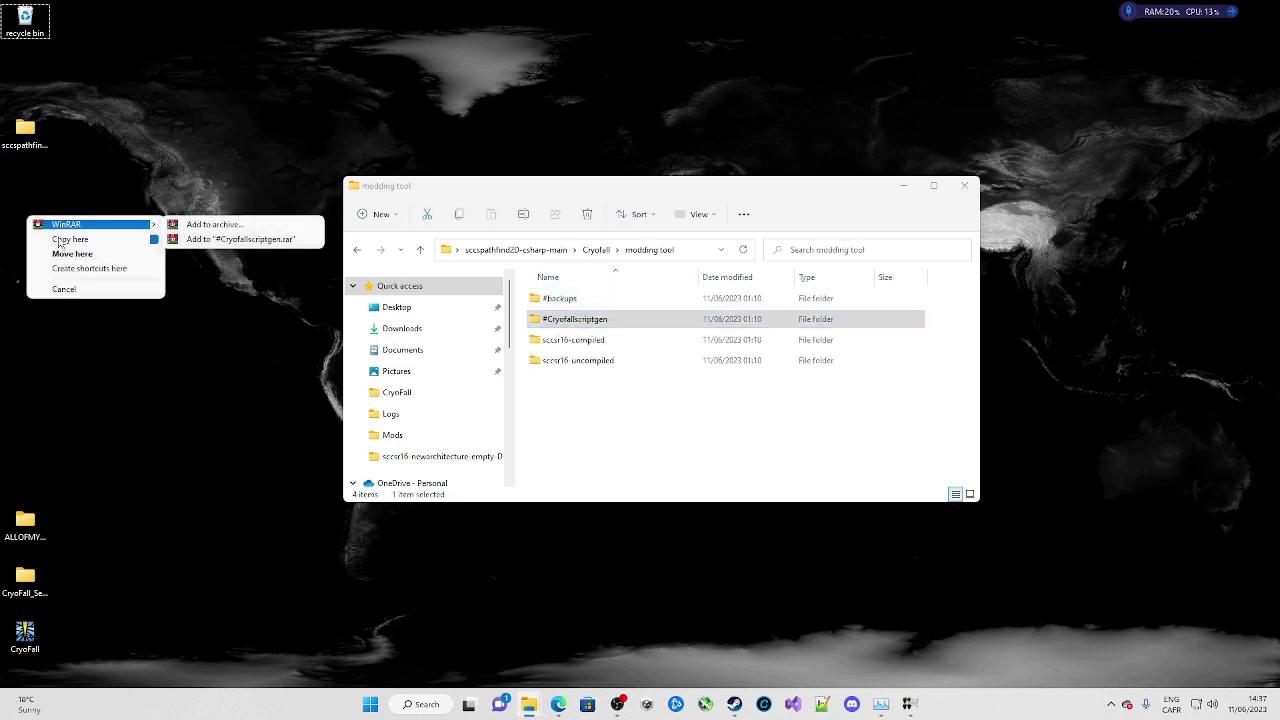
left_click(64, 240)
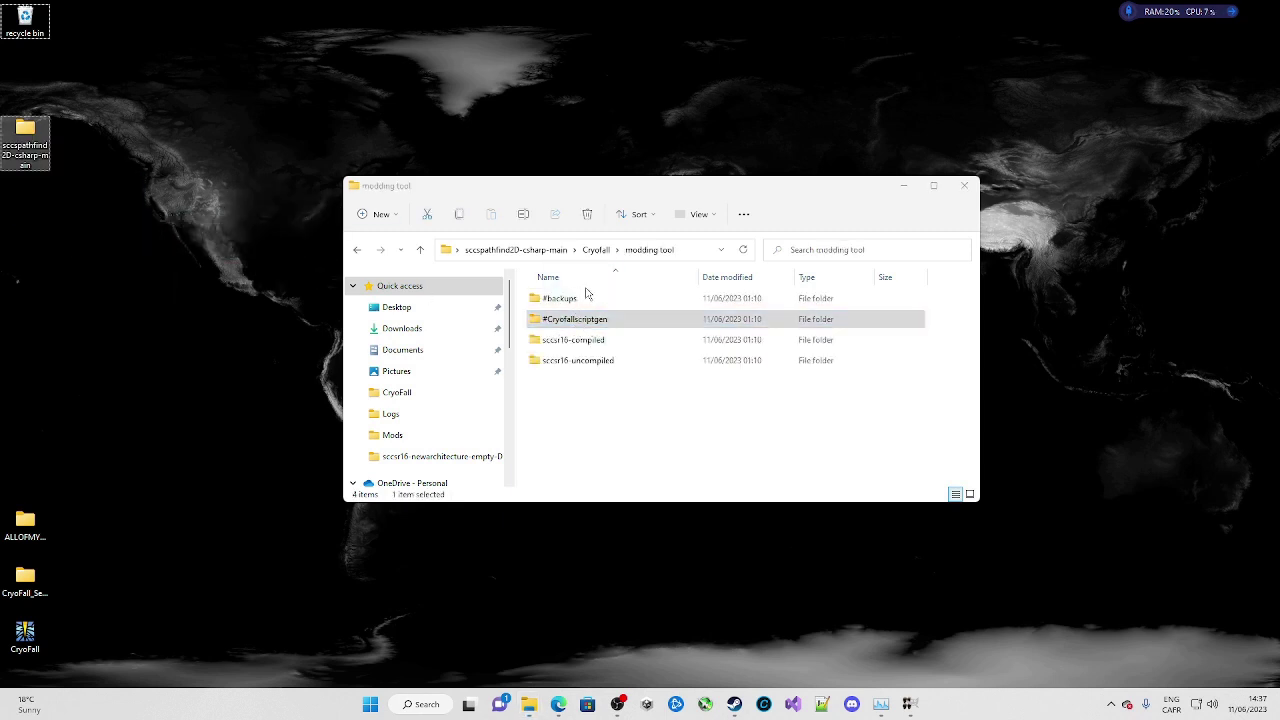
Step: Check the original subfolder in the desktop's #Cryofallscriptgen folder and create a folder named multiplied beside it
left_click(27, 200)
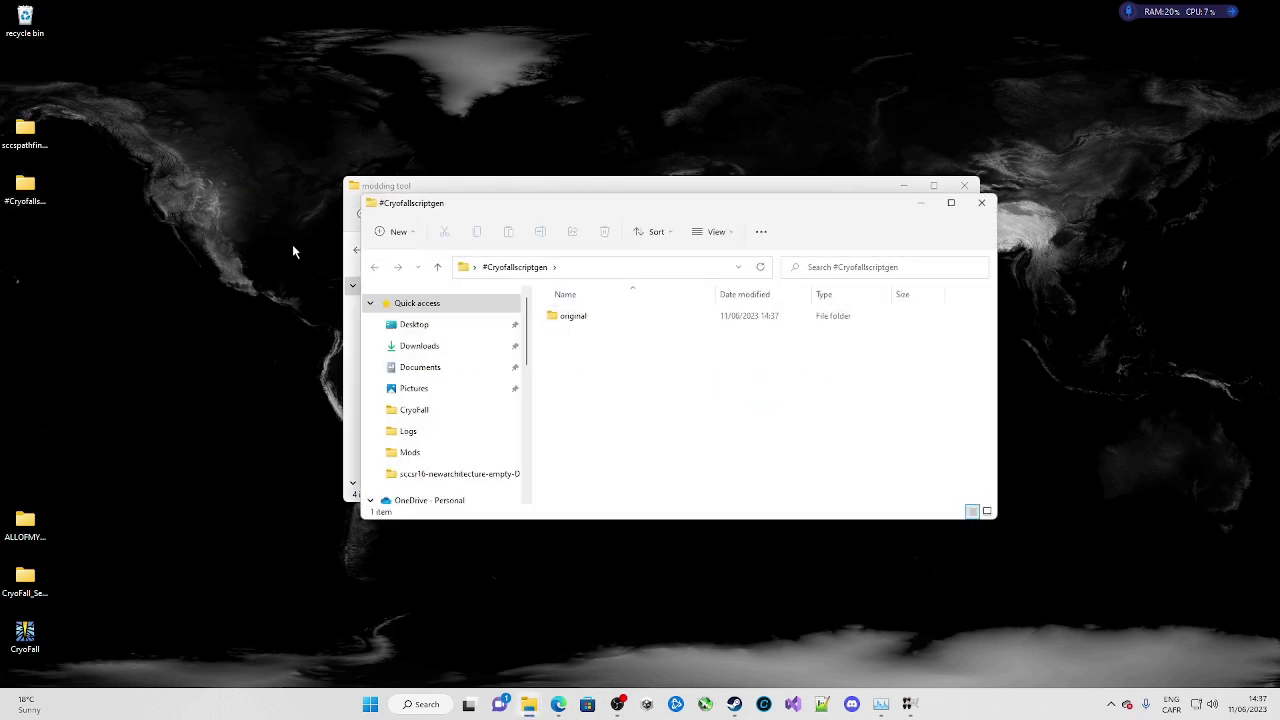
left_click_drag(631, 215, 867, 52)
double_click(815, 156)
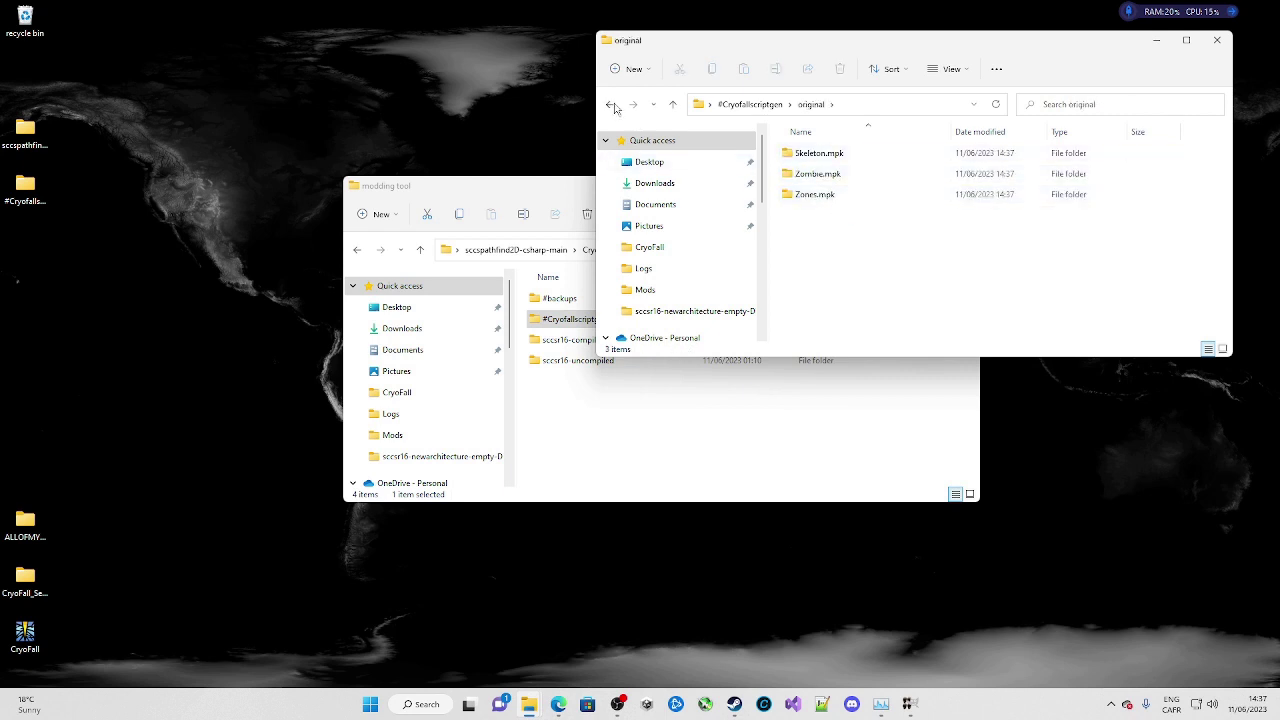
left_click(611, 105)
right_click(857, 267)
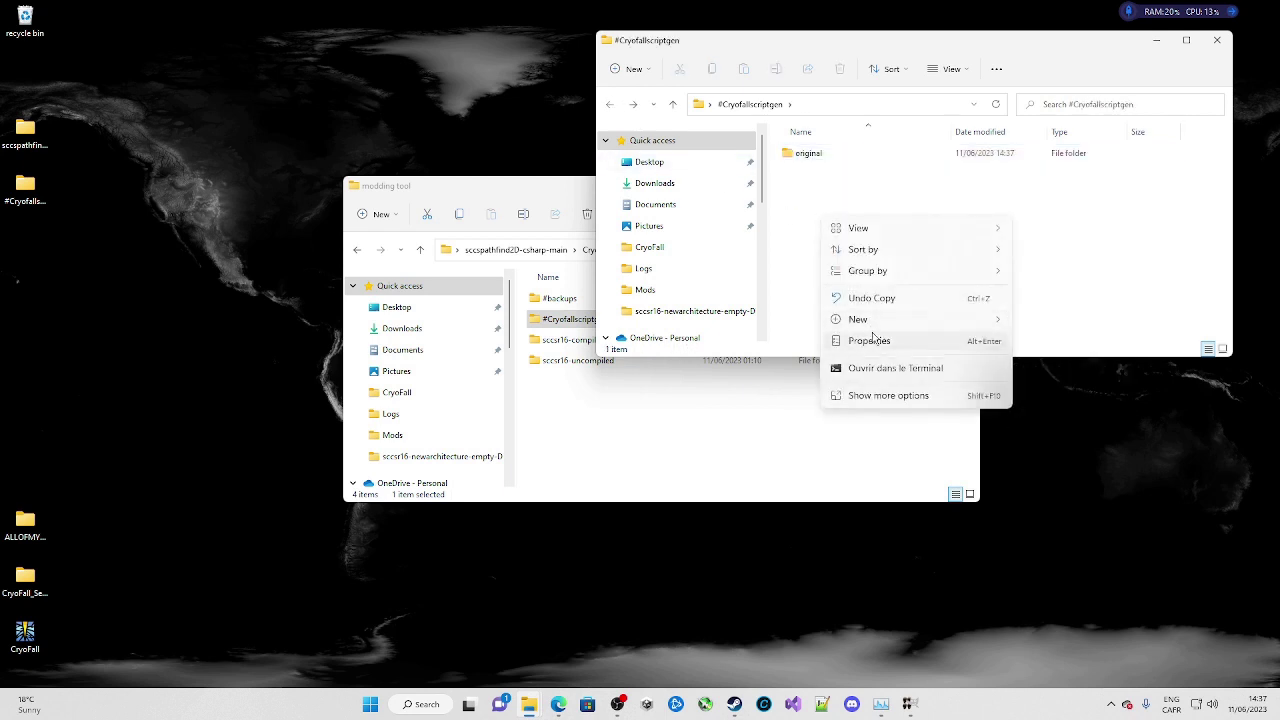
mouse_move(877, 318)
left_click(1117, 326)
type("mu")
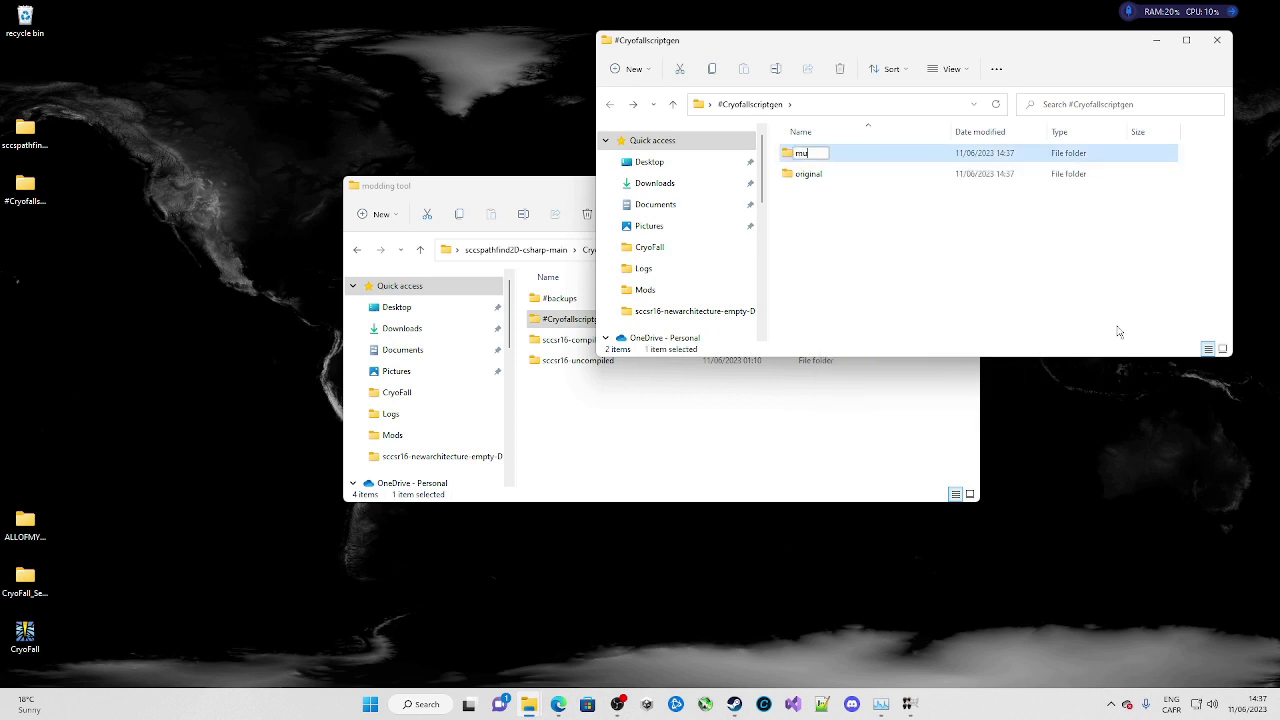
key("Return")
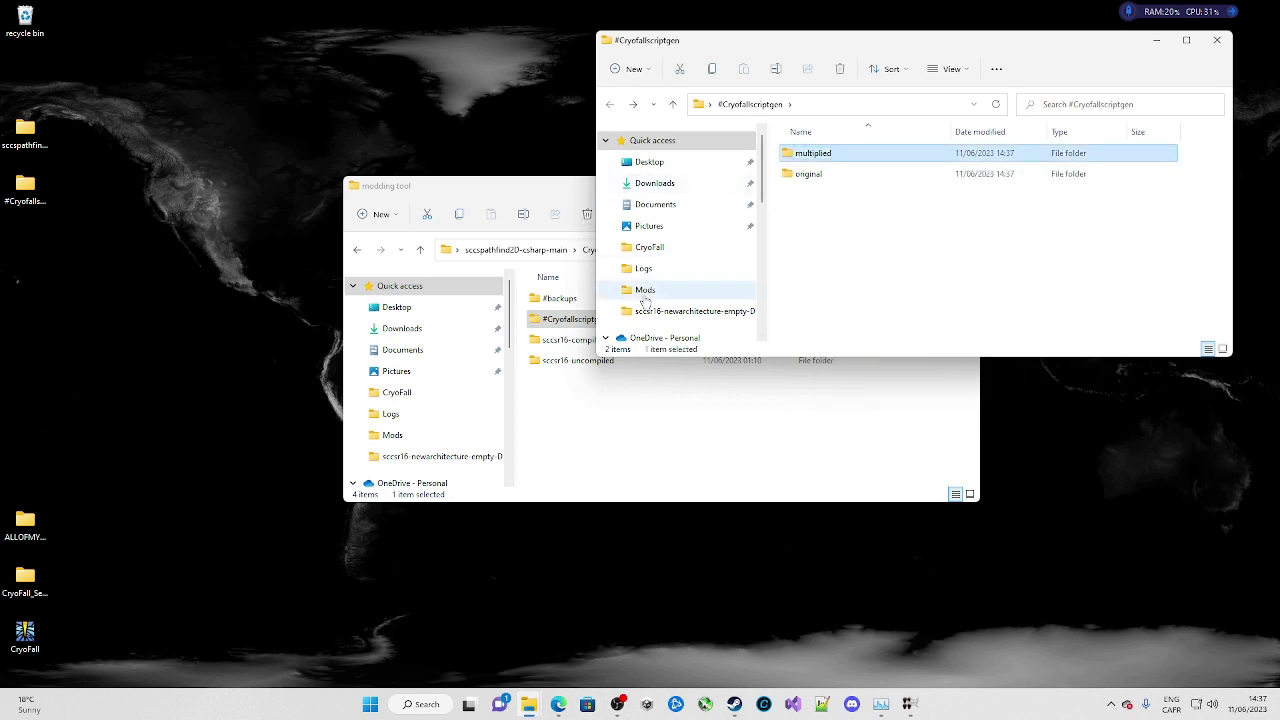
left_click(580, 394)
left_click(585, 341)
left_click_drag(596, 346, 26, 245)
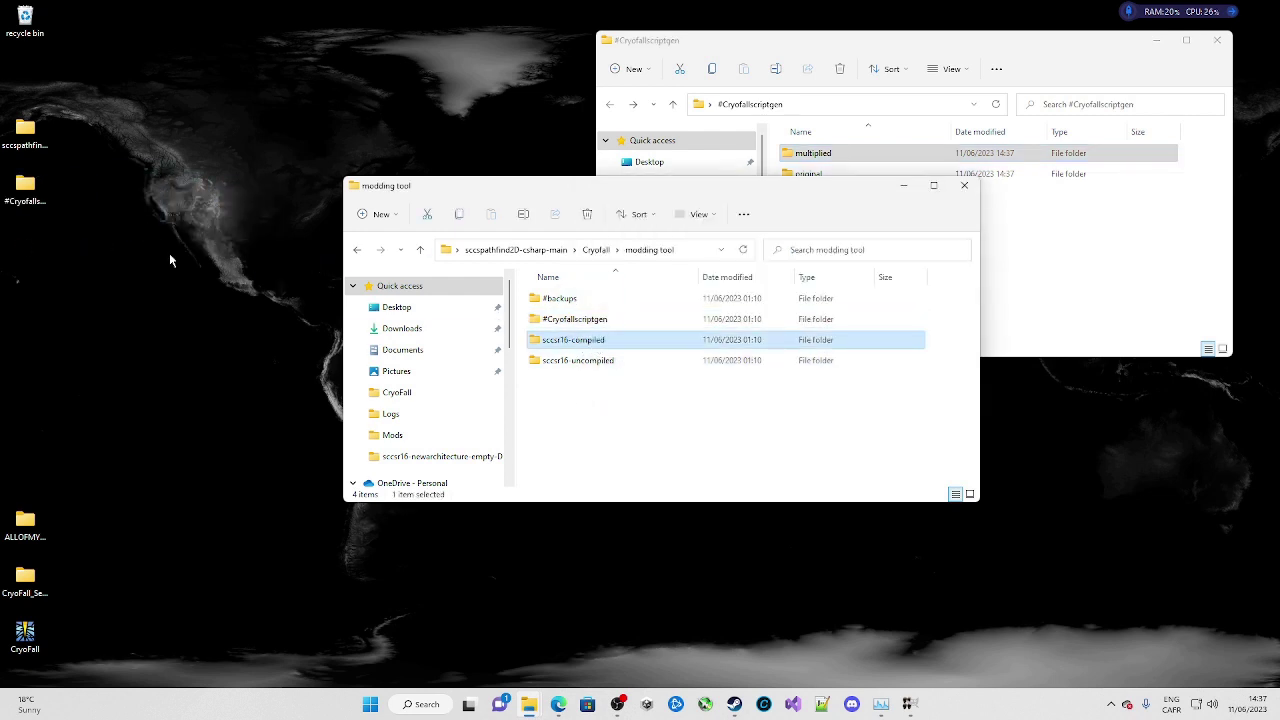
Step: Open the net6.0-windows folder of Release-rev0.1001 inside sccsr16-compiled
double_click(576, 347)
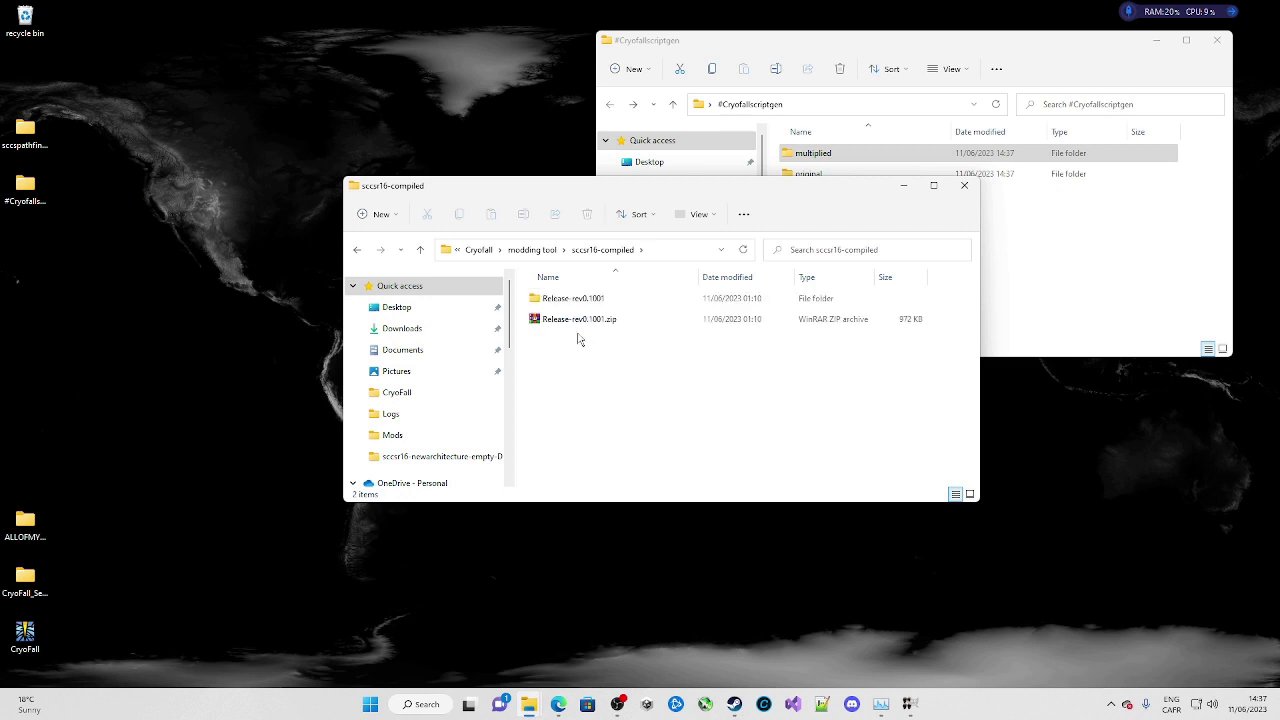
double_click(555, 298)
double_click(578, 300)
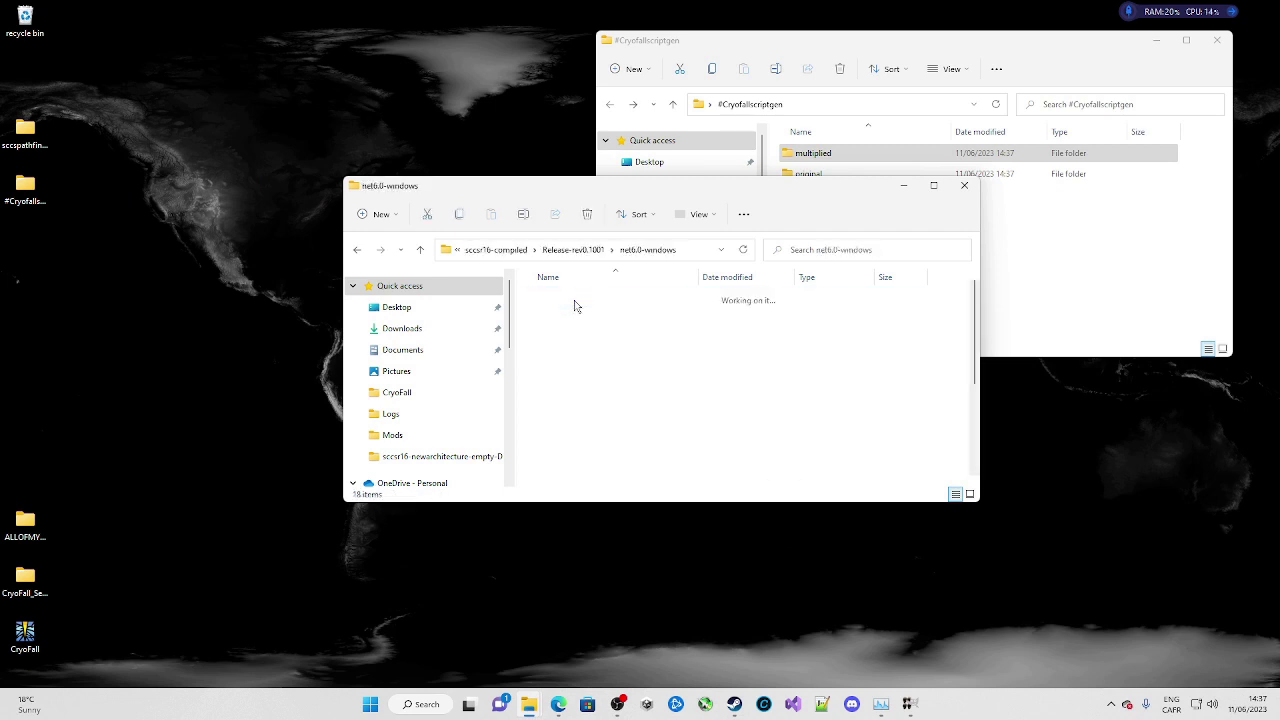
Step: Copy the Skeleton.mpk, Zombie.mpk and Zones.mpk folders from the original folder in #Cryofallscriptgen
left_click(1034, 249)
left_click(812, 176)
double_click(815, 180)
left_click_drag(855, 252, 818, 135)
Step: Open the CryoFall folder under Documents/AtomicTorchStudio in a separate File Explorer window
left_click(529, 704)
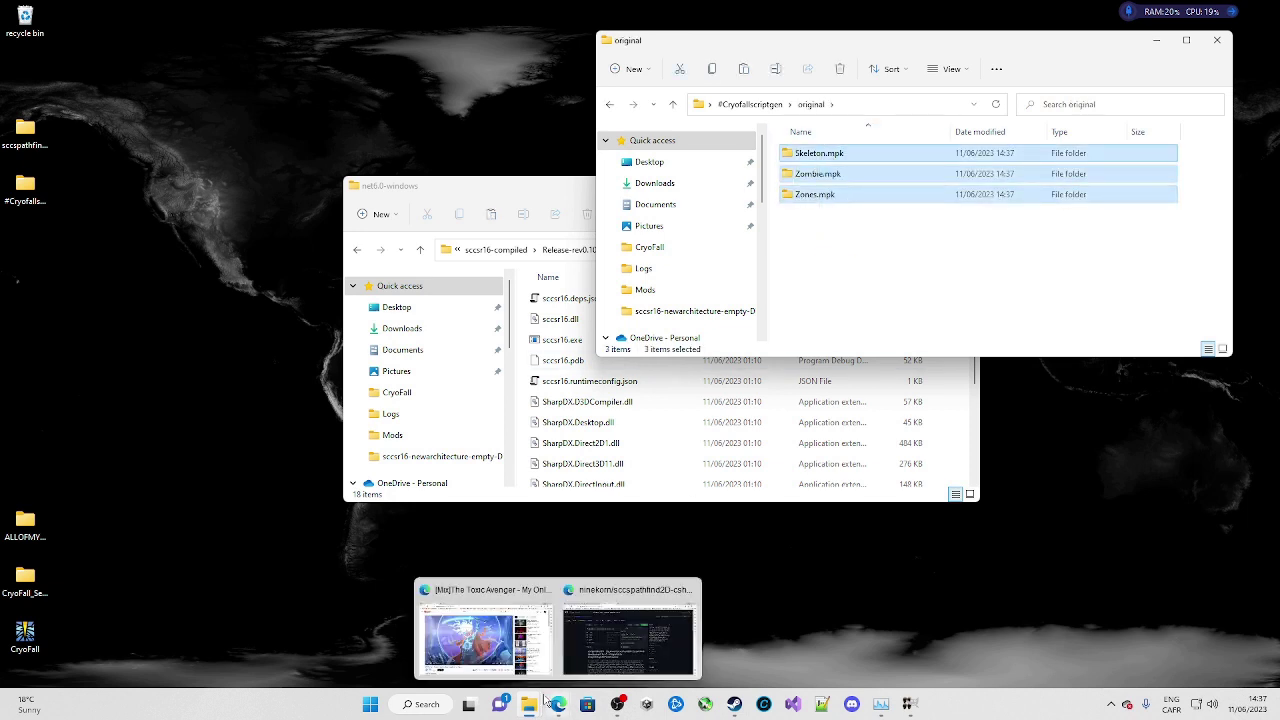
left_click_drag(940, 50, 331, 362)
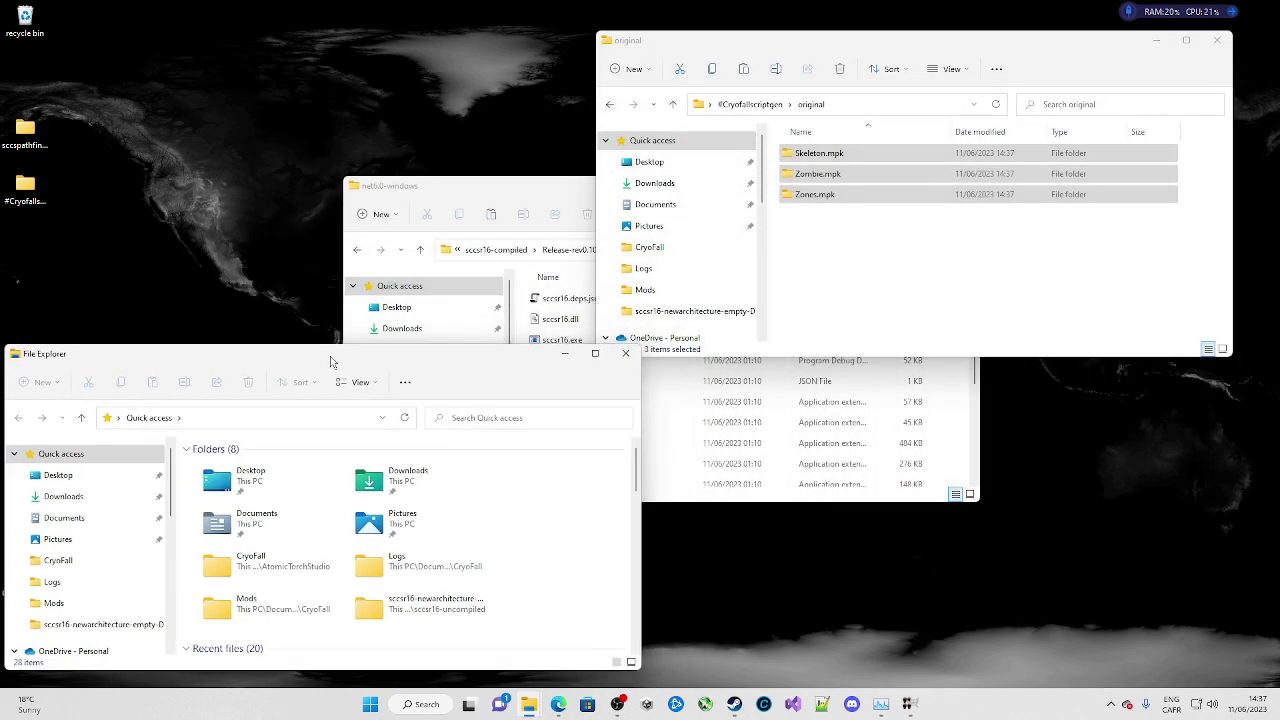
left_click(80, 517)
double_click(265, 508)
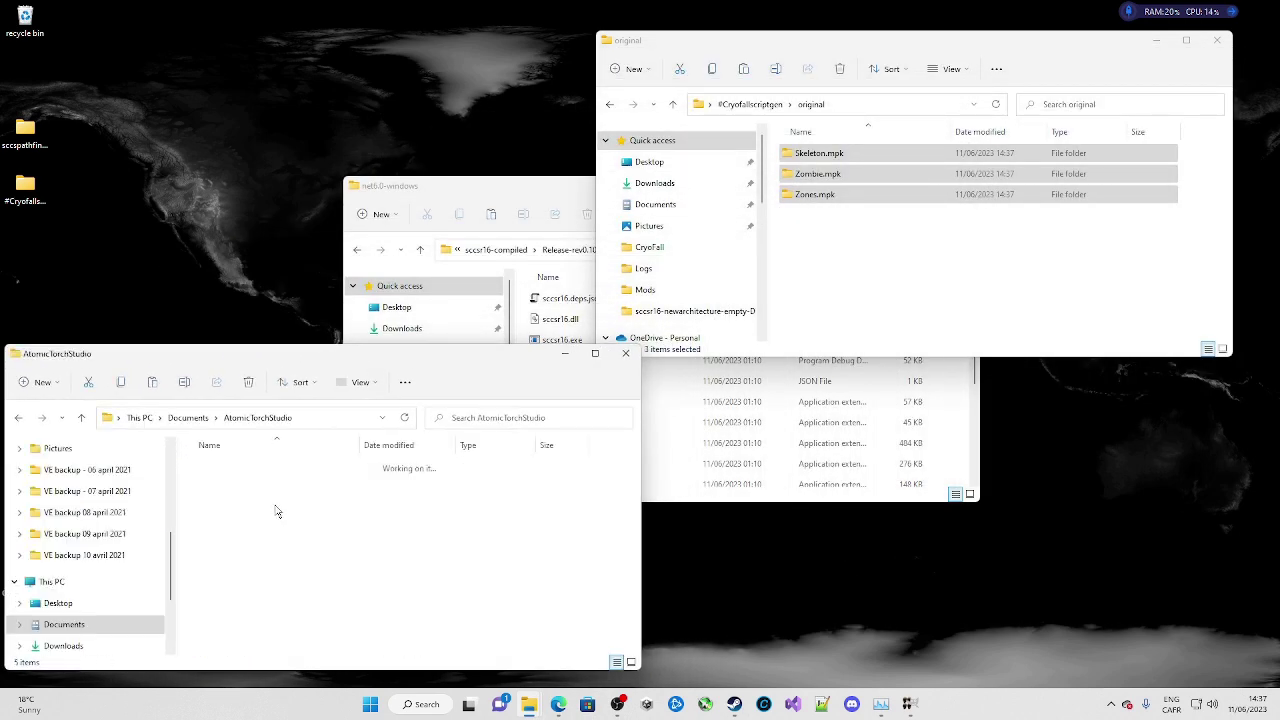
left_click(233, 467)
double_click(233, 467)
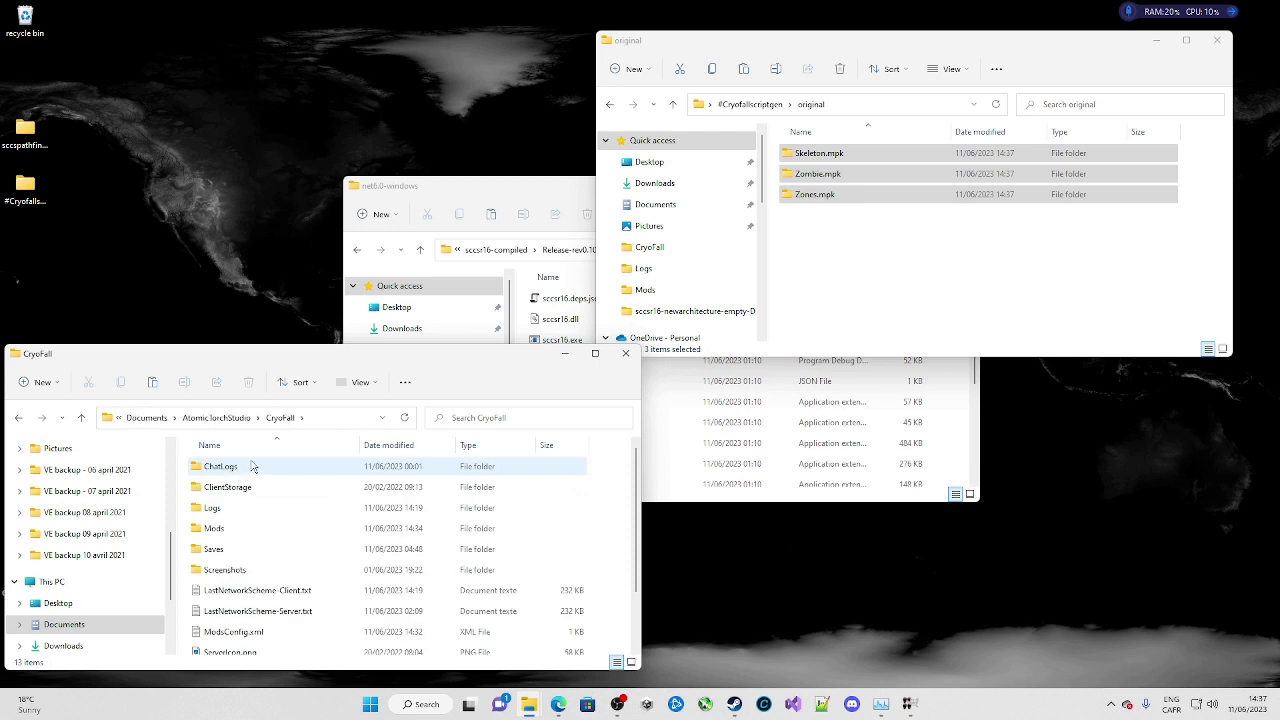
Step: Paste the Skeleton.mpk, Zombie.mpk and Zones.mpk folders into CryoFall's Mods folder and return the original folder's window to #Cryofallscriptgen
double_click(219, 531)
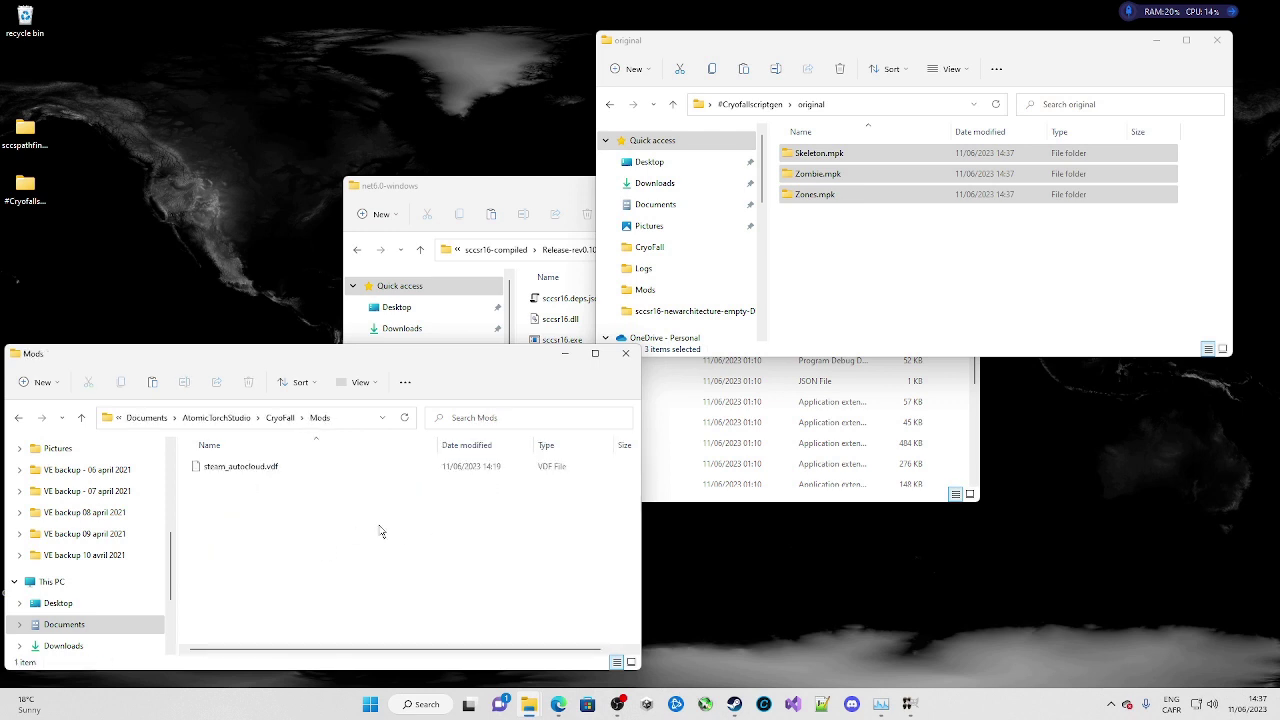
key("ctrl+v")
left_click(551, 178)
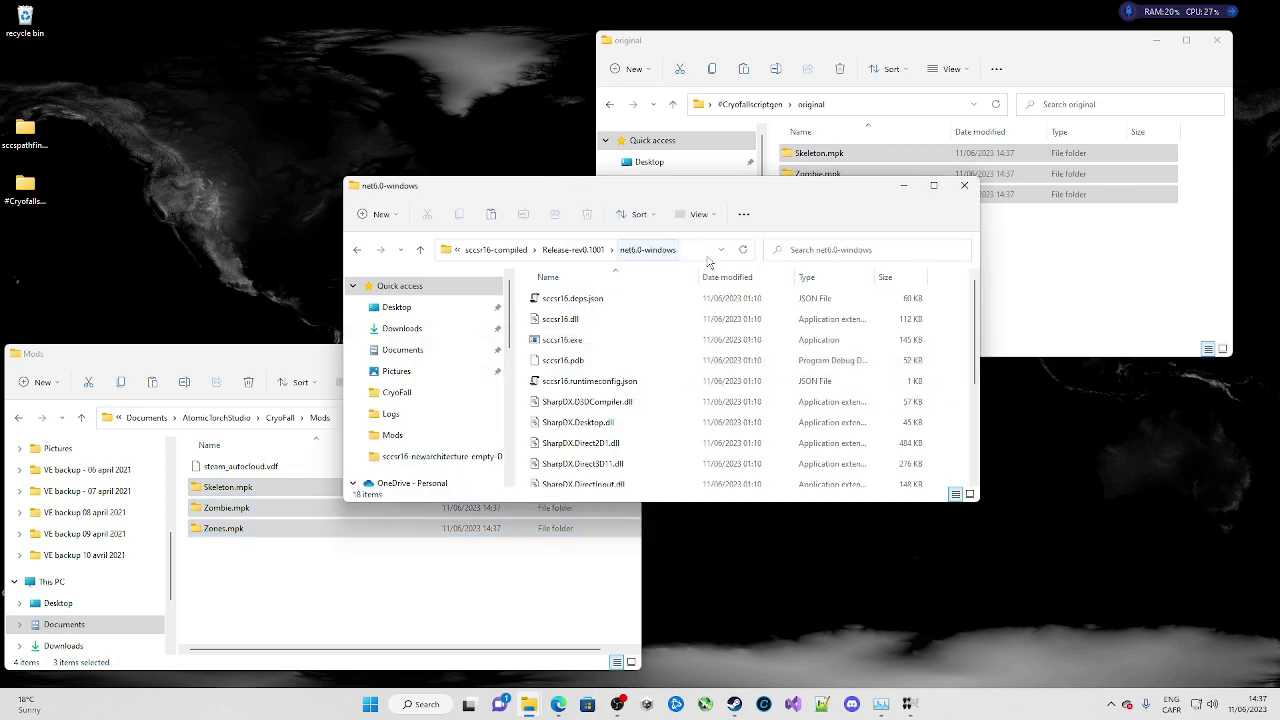
left_click(975, 44)
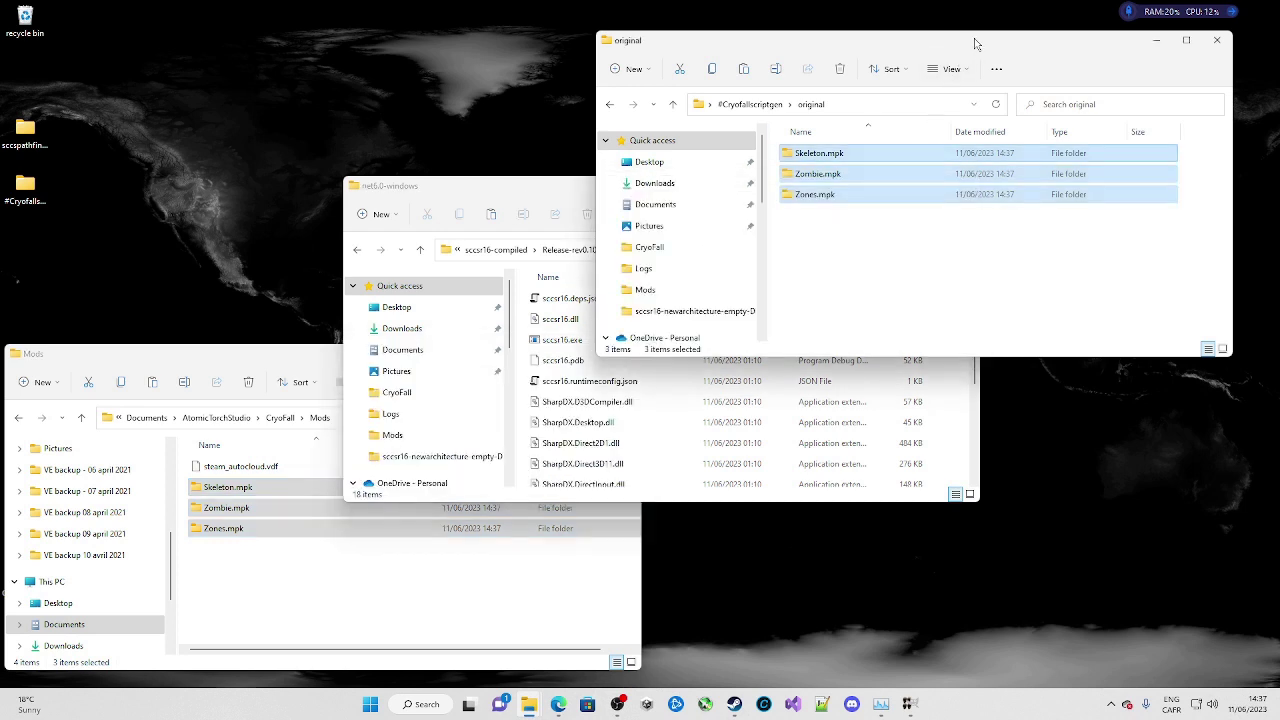
left_click(612, 106)
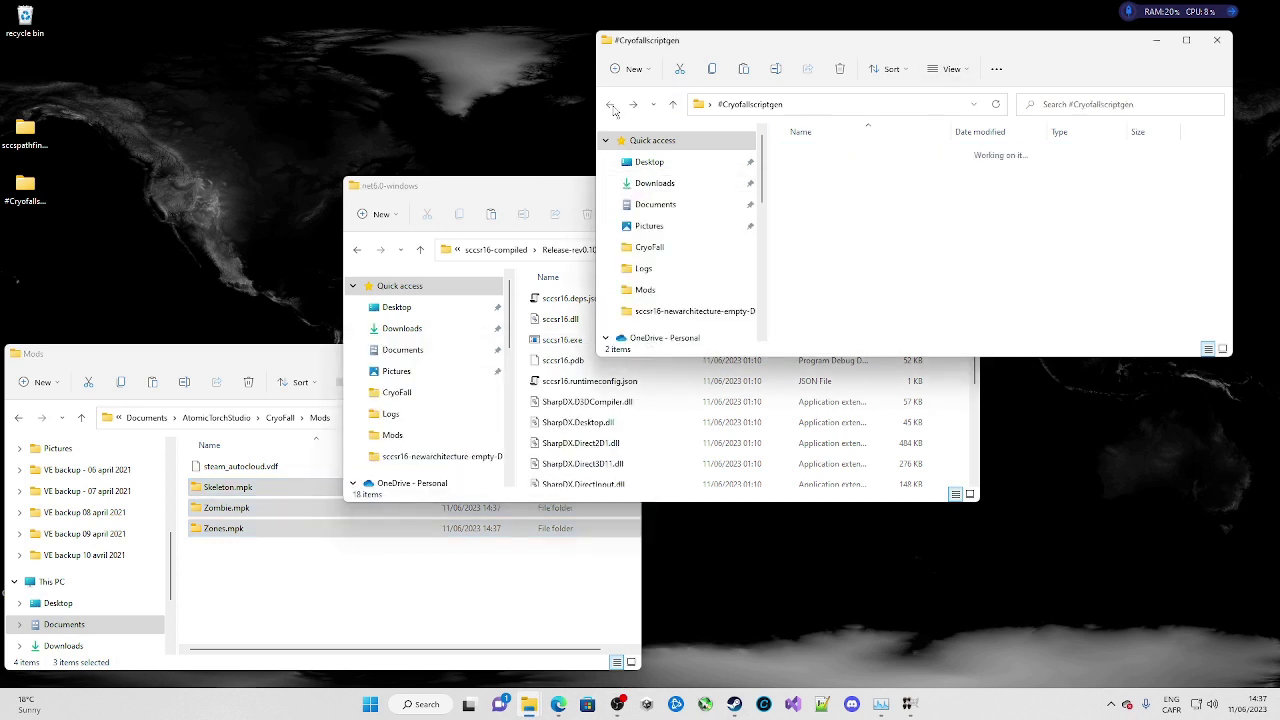
Step: Extract sccspathfind.mpk.zip from Cryofall/modding tool/#backups in the desktop's sccspathfind2D-csharp-main folder into CryoFall's Mods folder
double_click(52, 163)
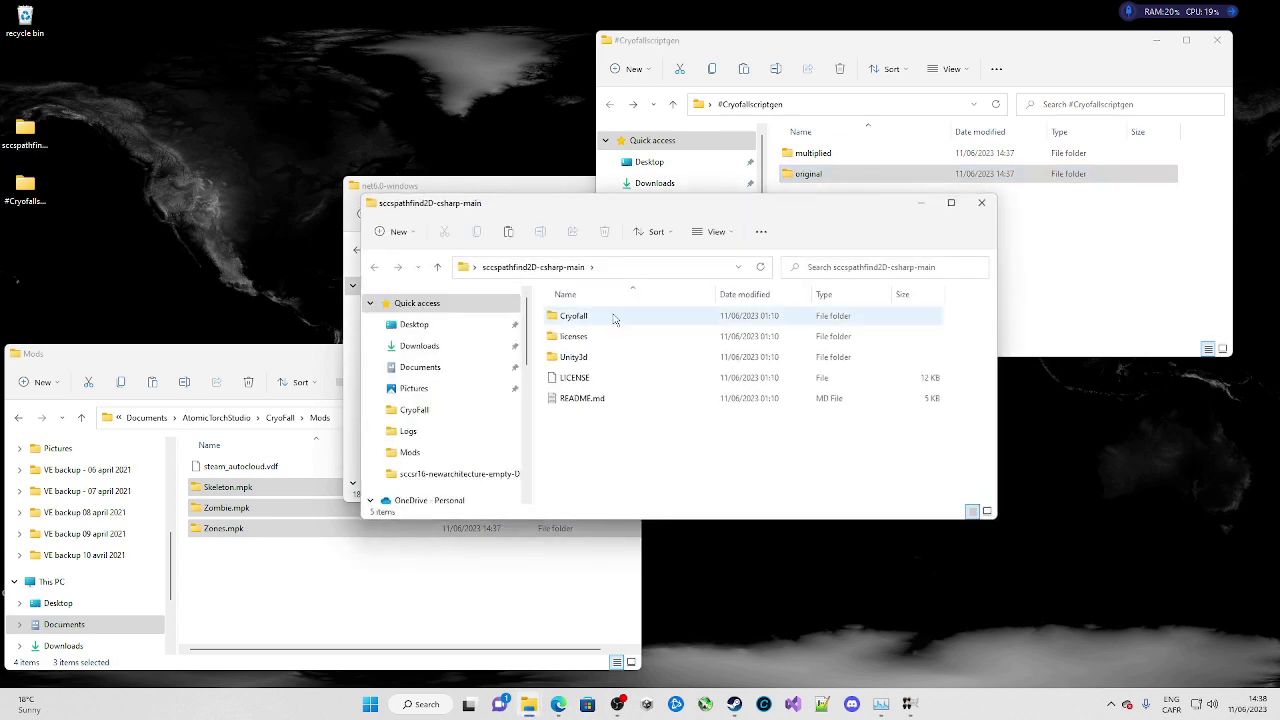
double_click(590, 318)
double_click(591, 318)
double_click(591, 319)
left_click(574, 339)
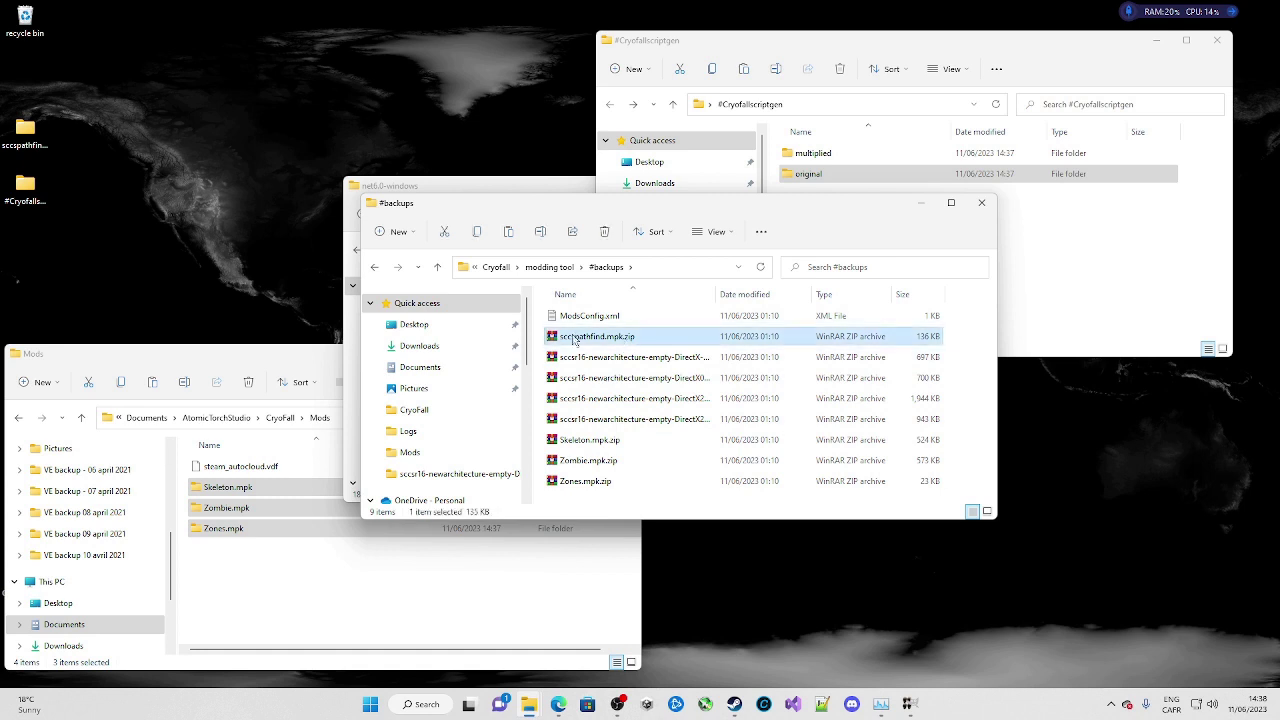
left_click_drag(578, 348, 241, 586)
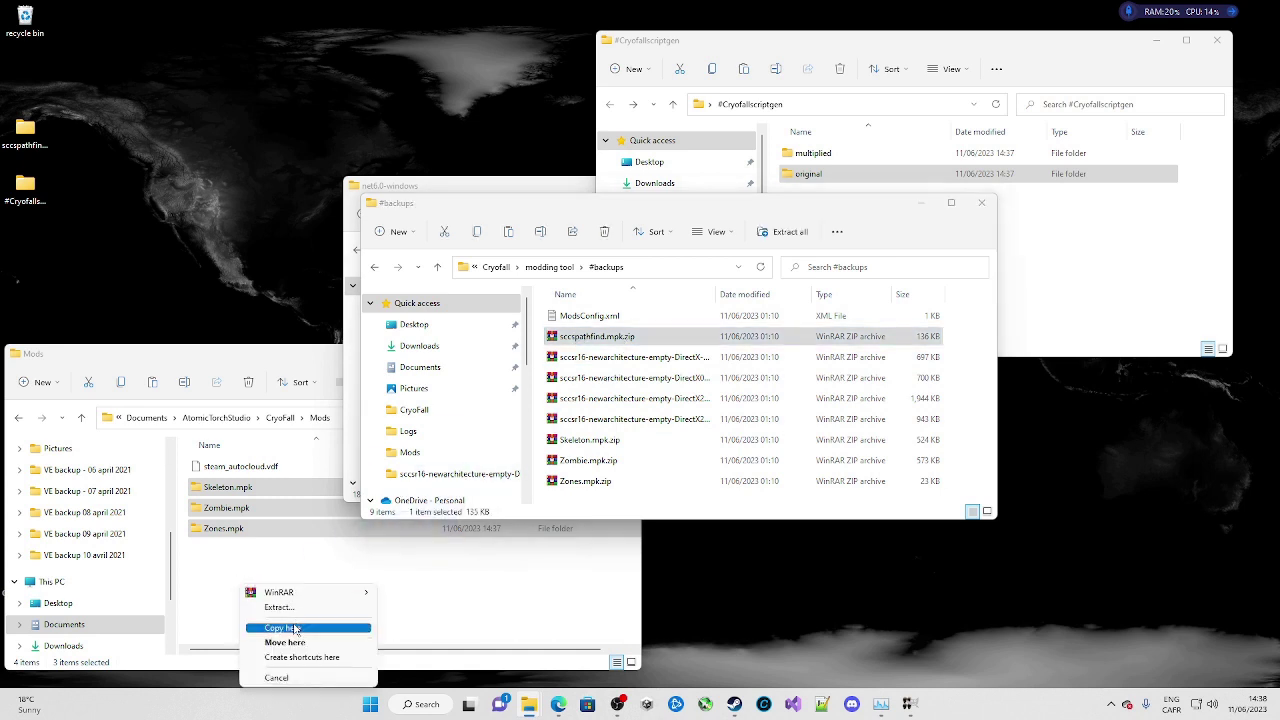
left_click(280, 608)
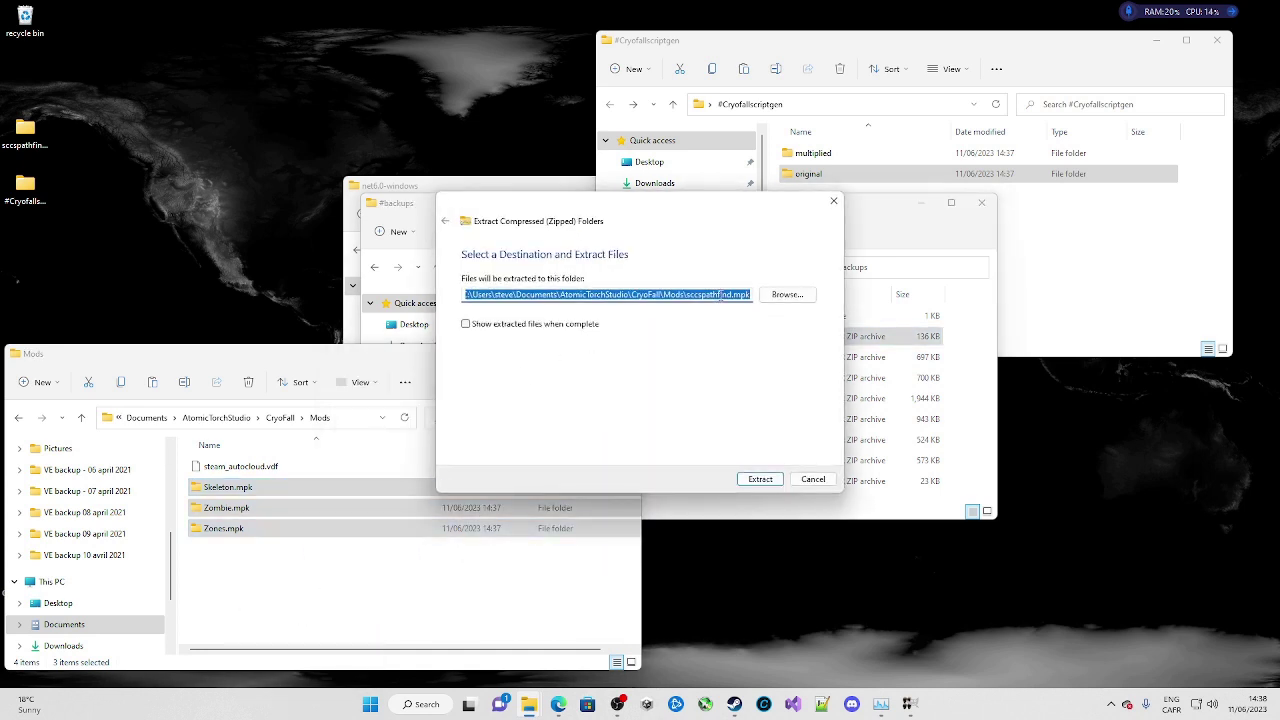
left_click(761, 479)
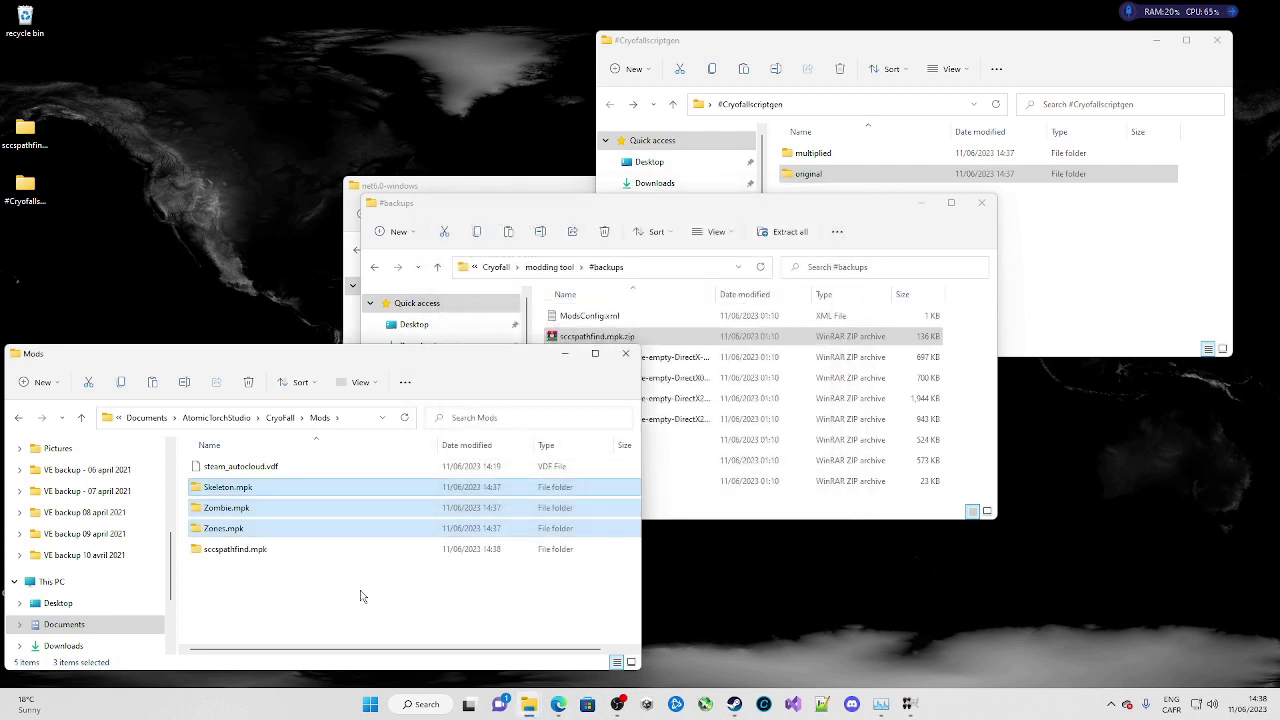
Step: Move the nested sccspathfind.mpk folder up into Mods, replacing the outer folder of the same name
left_click(262, 585)
left_click(255, 552)
double_click(252, 552)
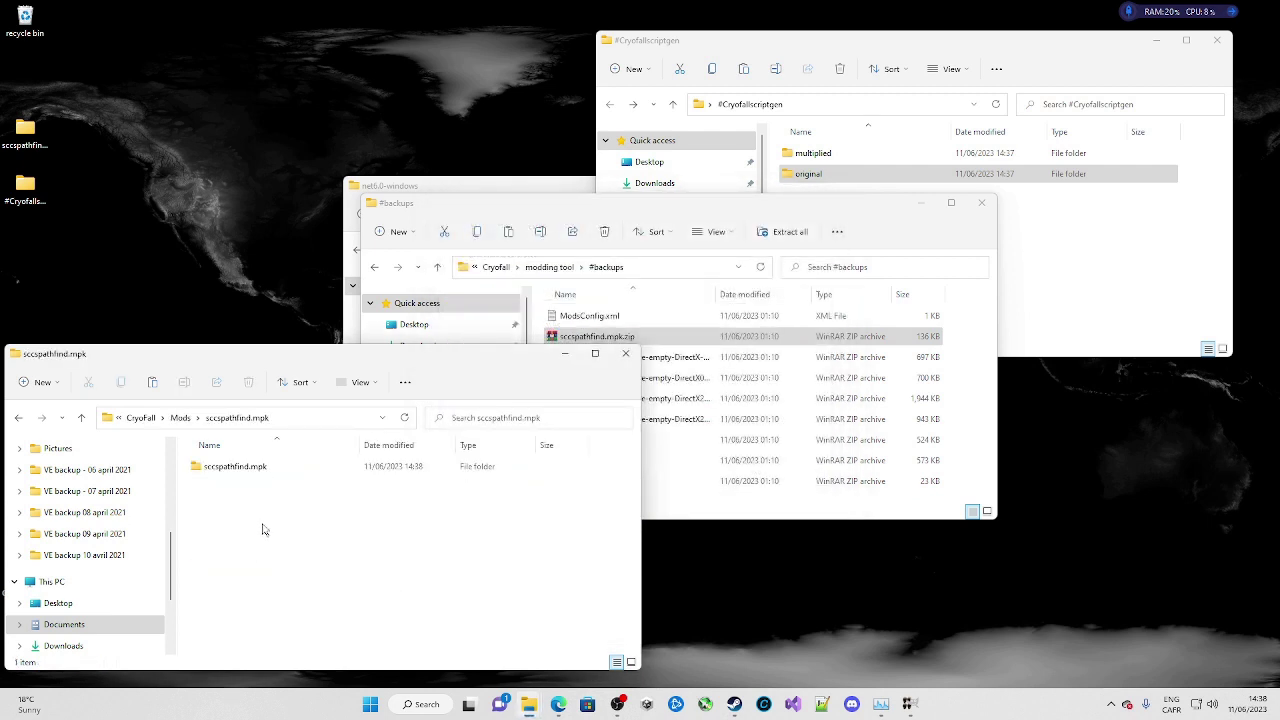
double_click(262, 467)
key("alt+Left")
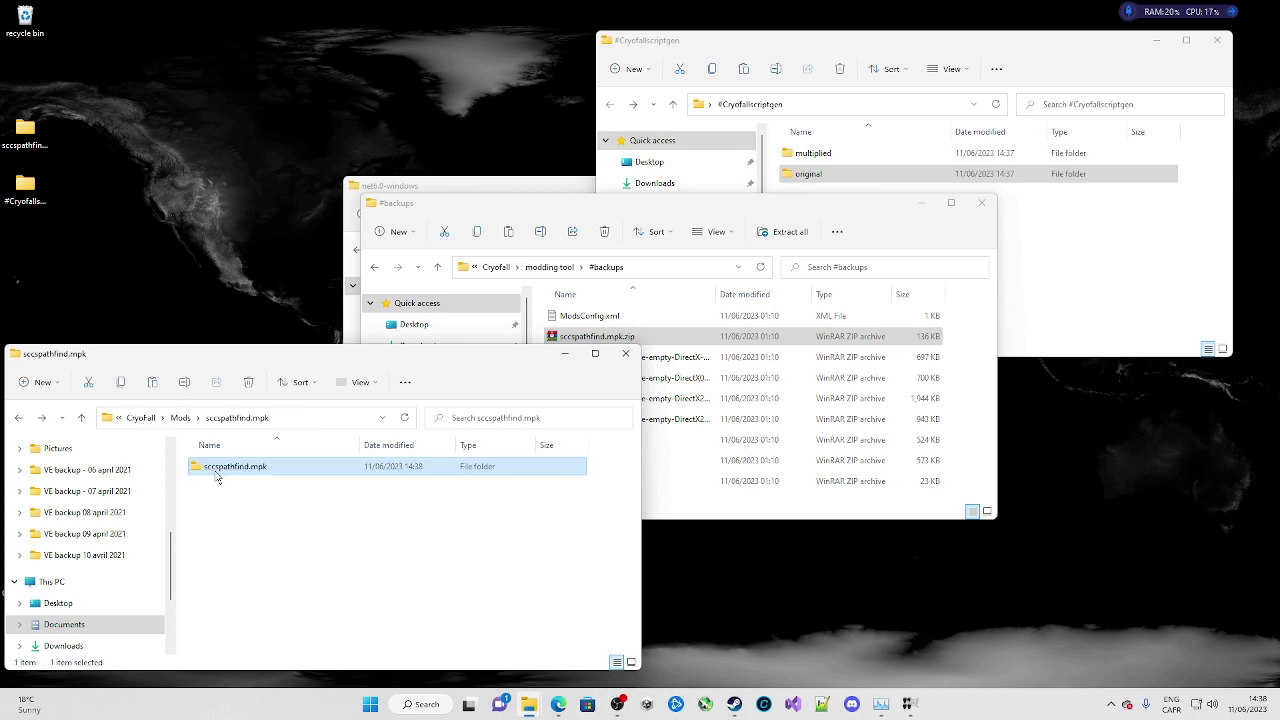
key("alt+Left")
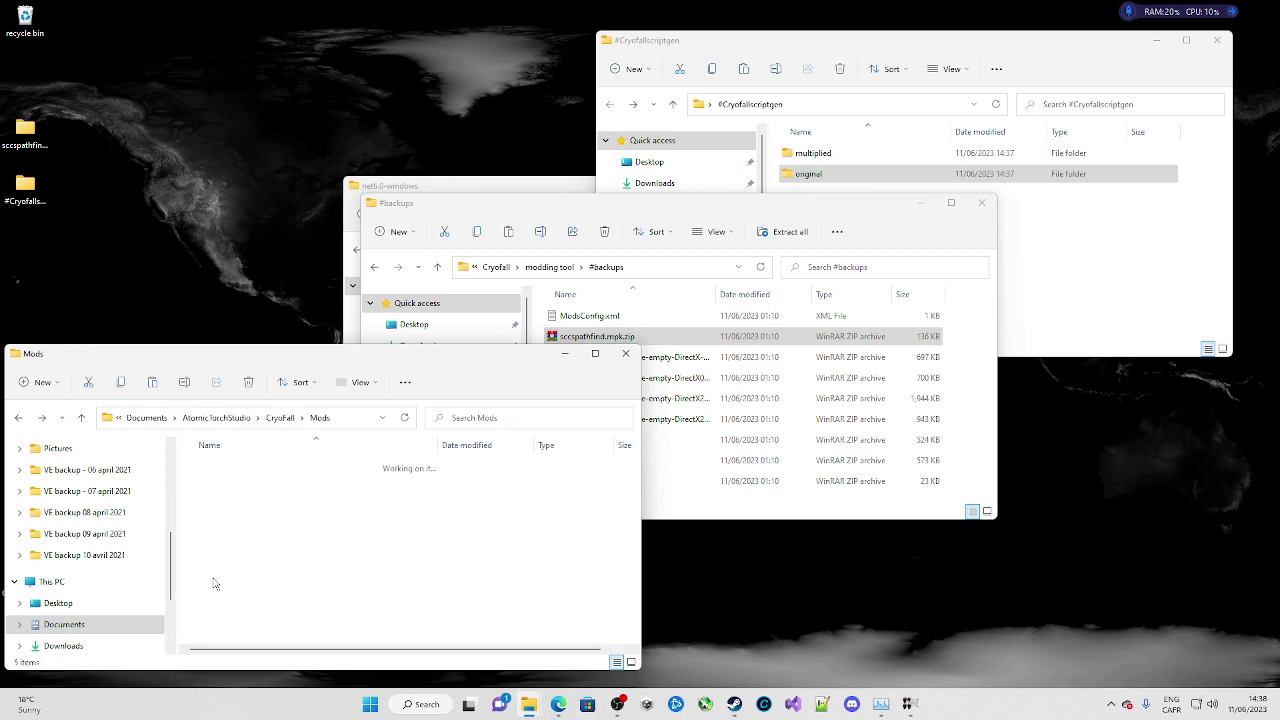
double_click(251, 474)
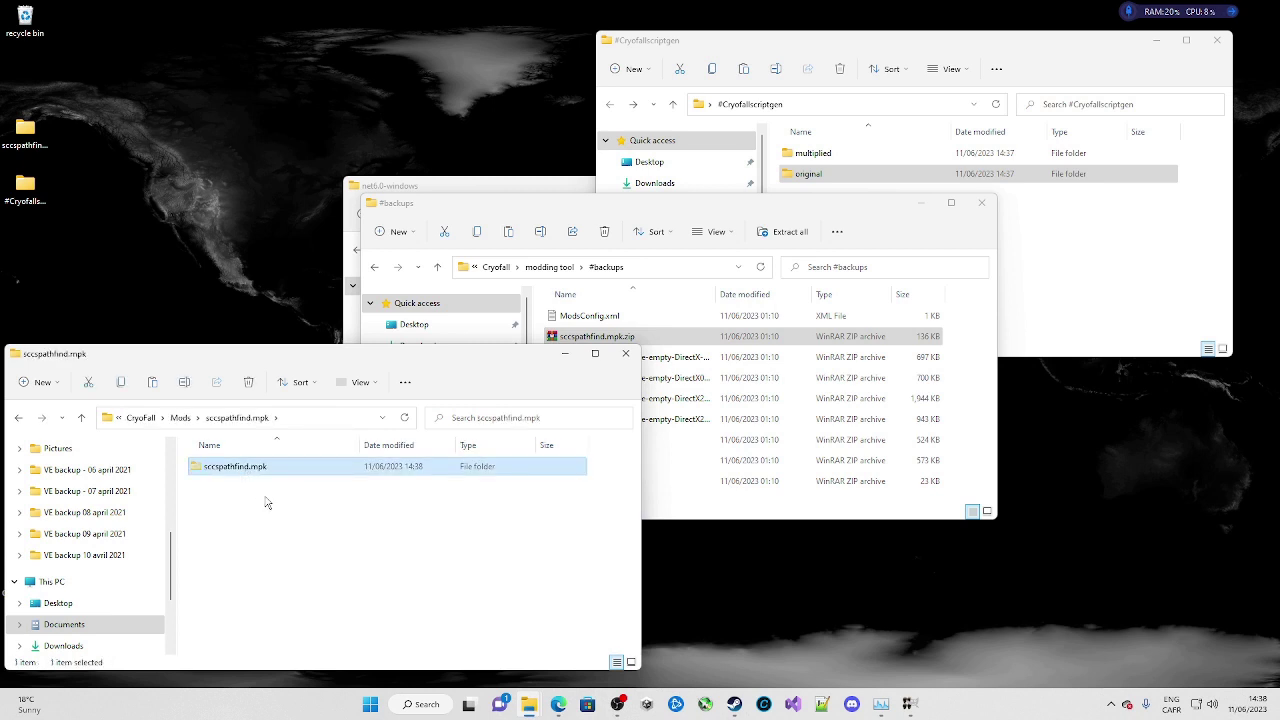
key("alt+Left")
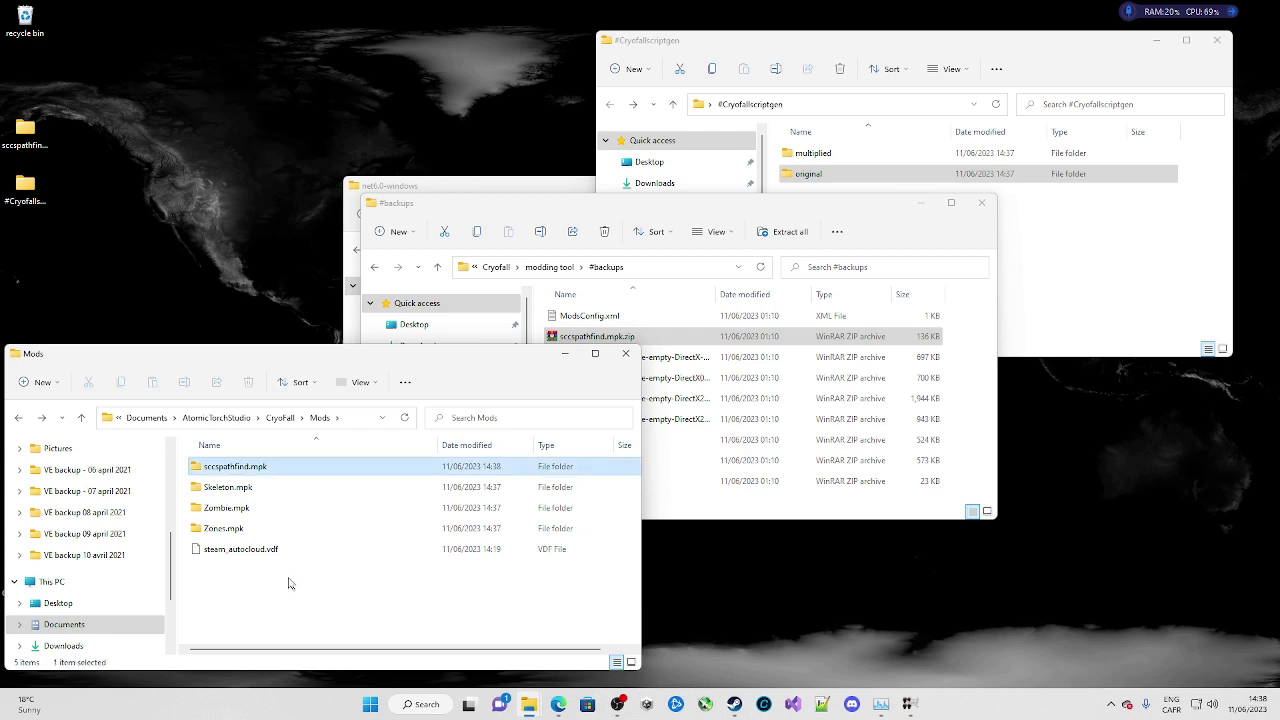
Step: Check the contents of sccspathfind.mpk and its Scripts folder, and return to Mods
double_click(244, 470)
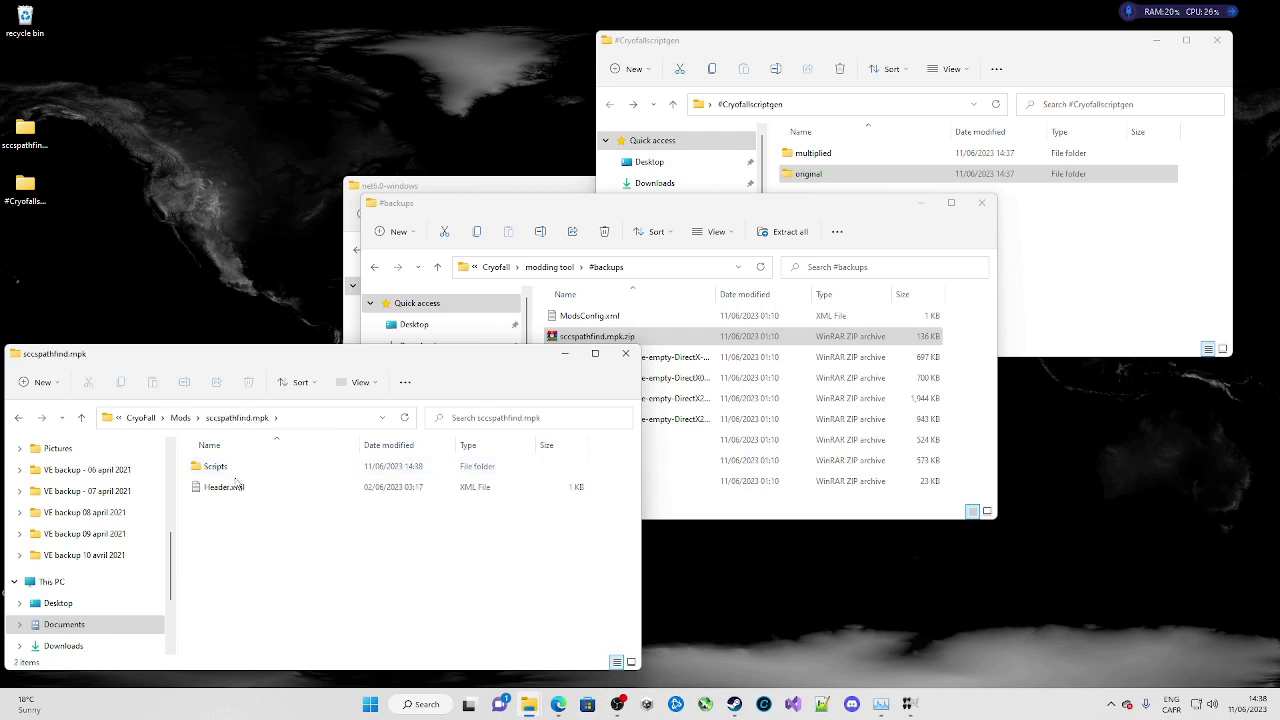
double_click(233, 470)
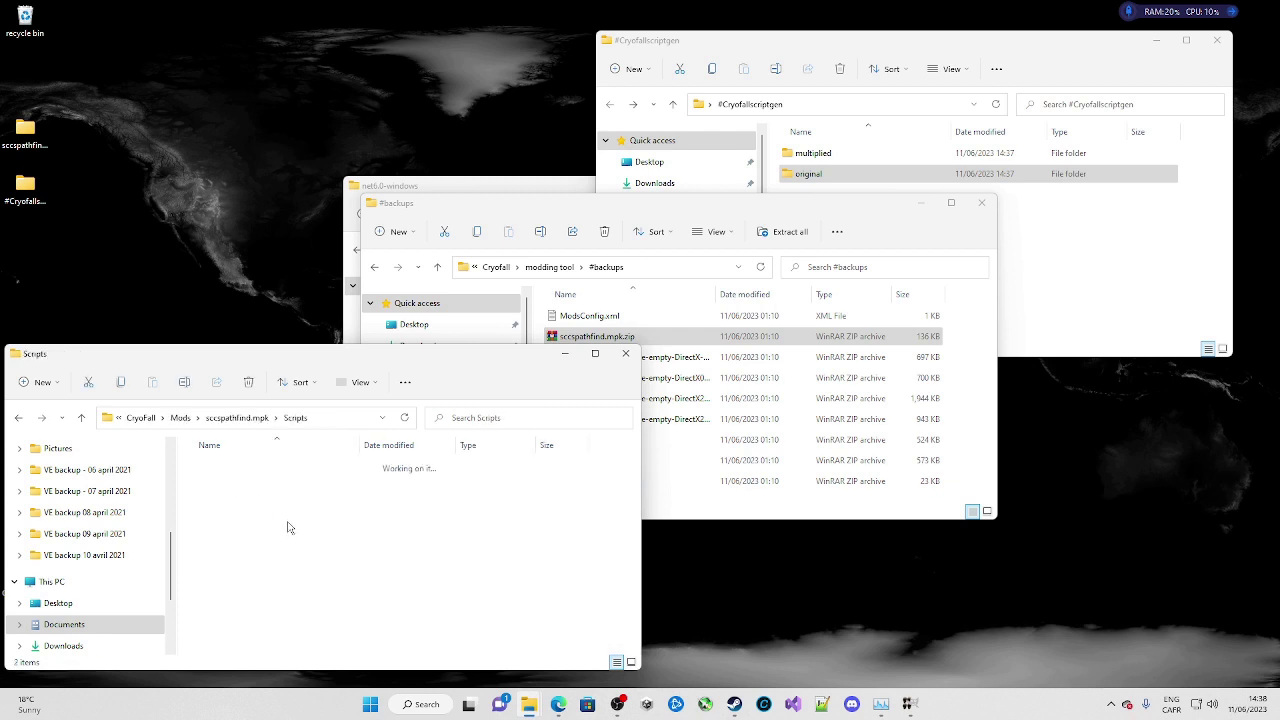
key("alt+Left")
key("alt+Left")
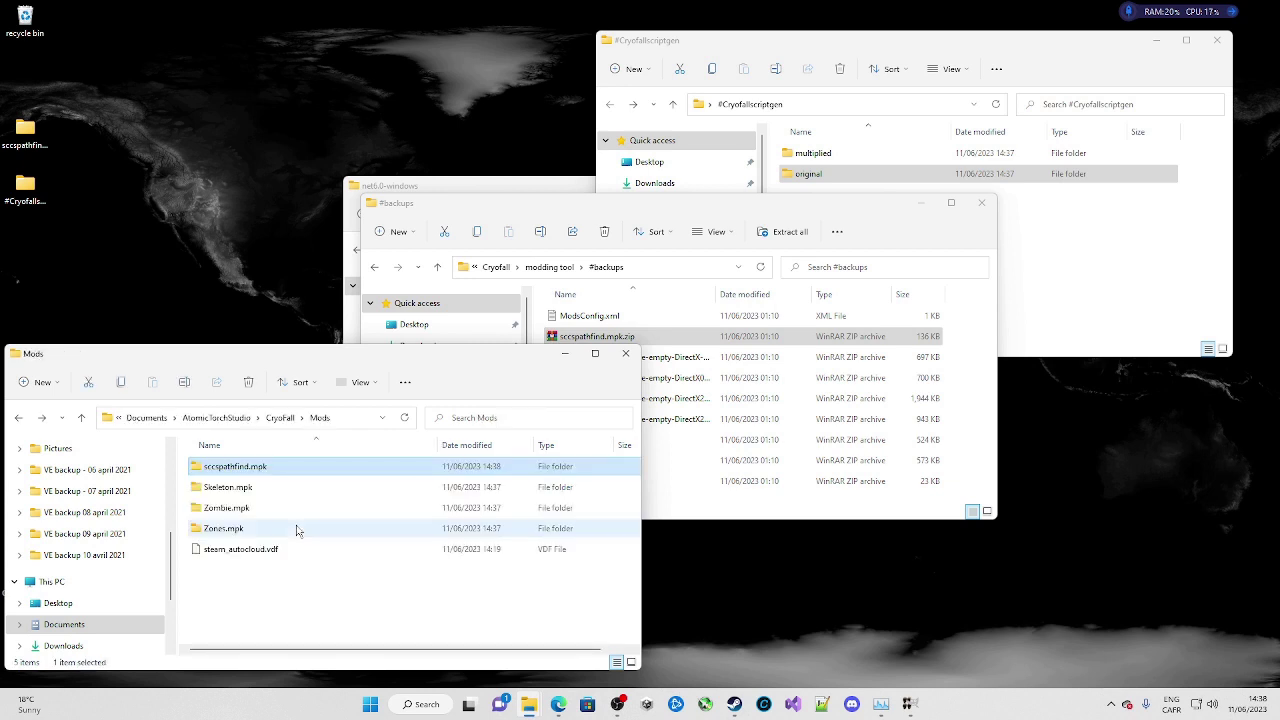
left_click(323, 608)
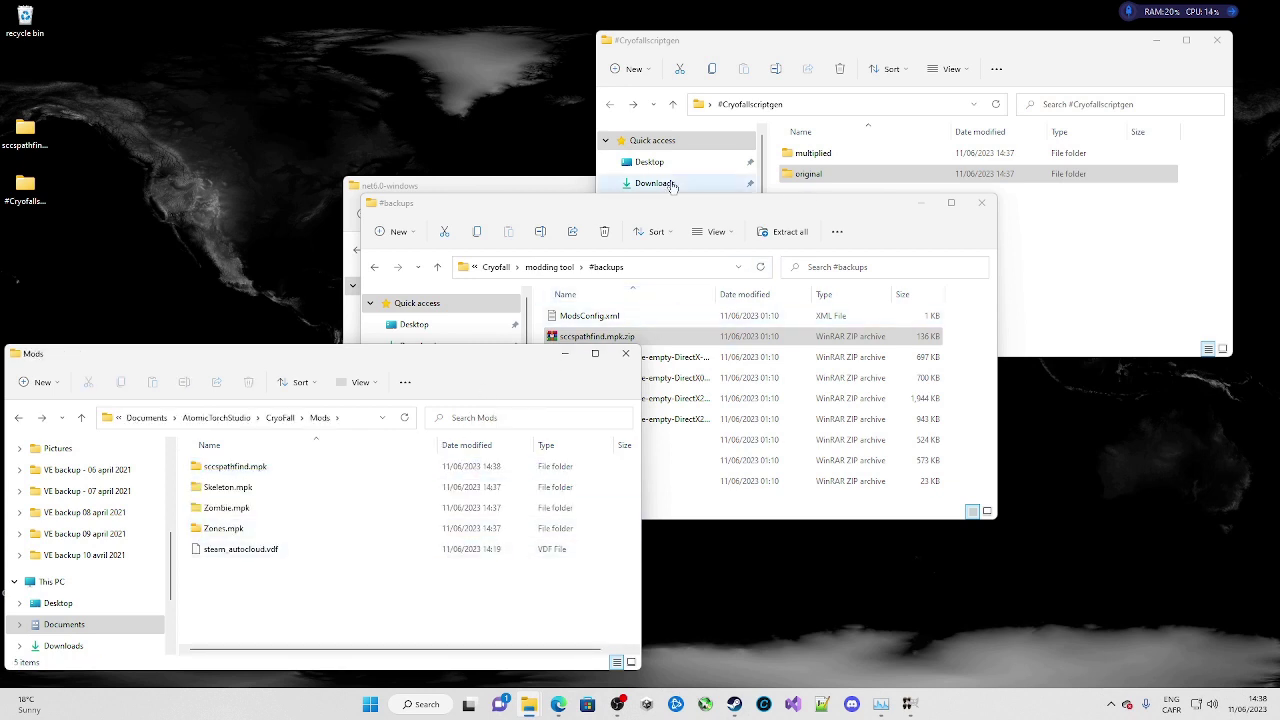
Step: Check the mod folders in original under #Cryofallscriptgen and open the neighbouring multiplied folder
left_click(537, 189)
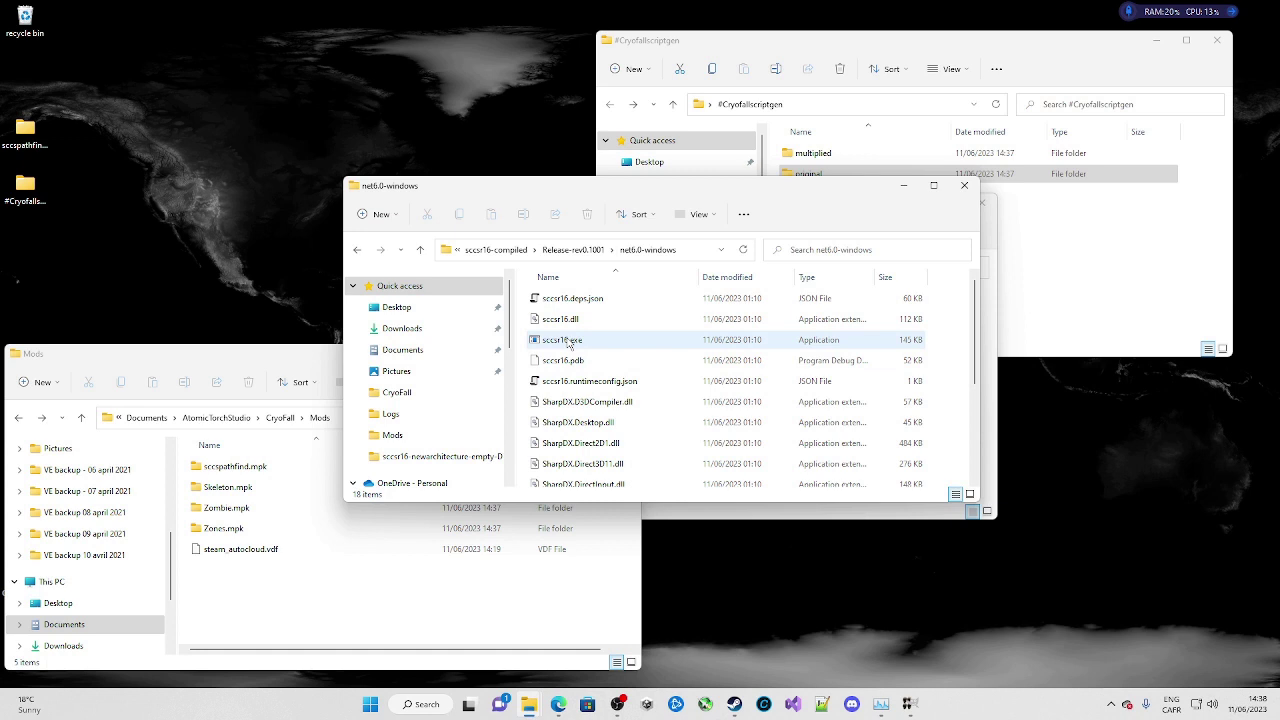
left_click(876, 52)
double_click(810, 175)
key("ctrl+a")
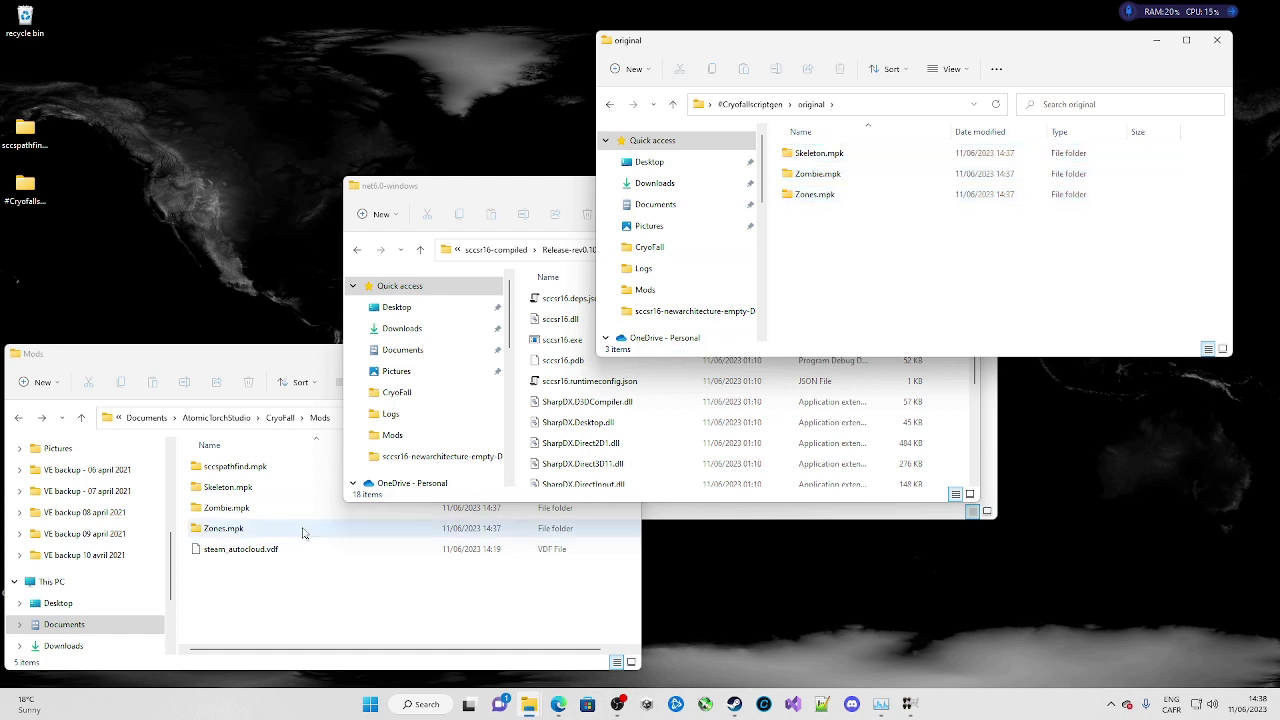
left_click(236, 529)
key("alt+Left")
double_click(825, 157)
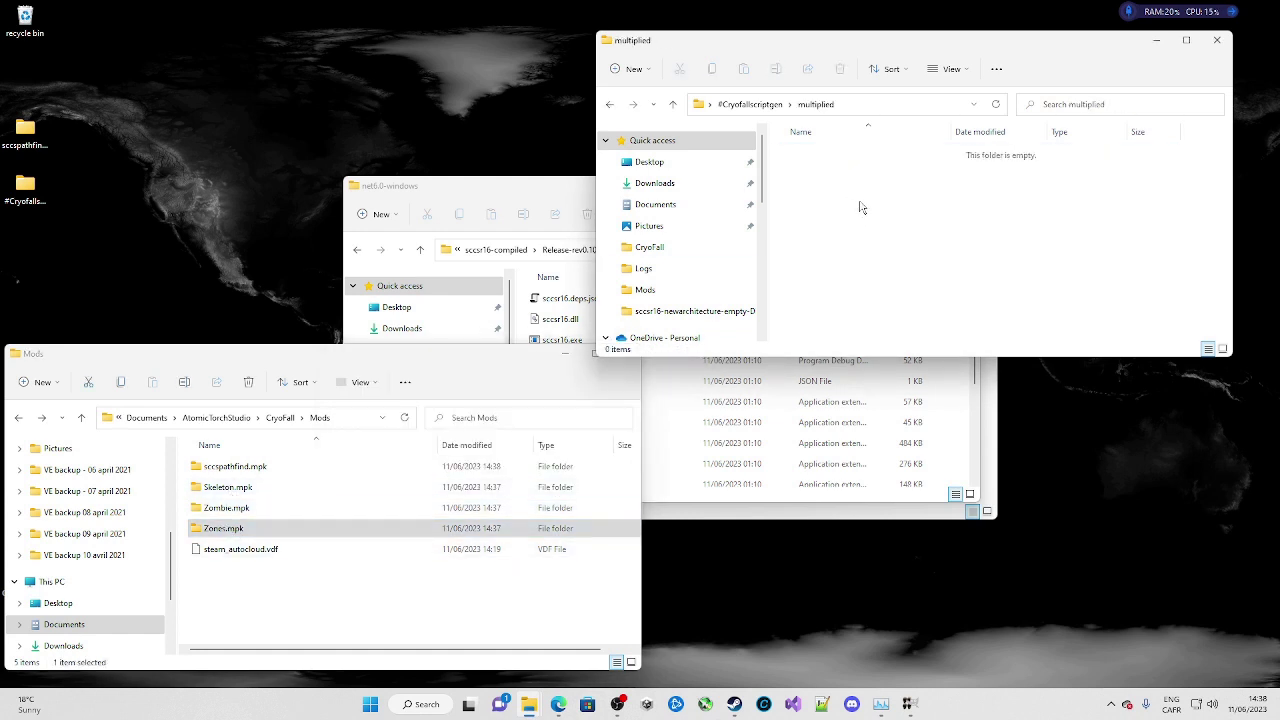
Step: Run sccsr16.exe from the net6.0-windows folder to generate the mob variants in multiplied, and close its Form1 window
left_click_drag(1006, 300, 796, 118)
left_click(565, 340)
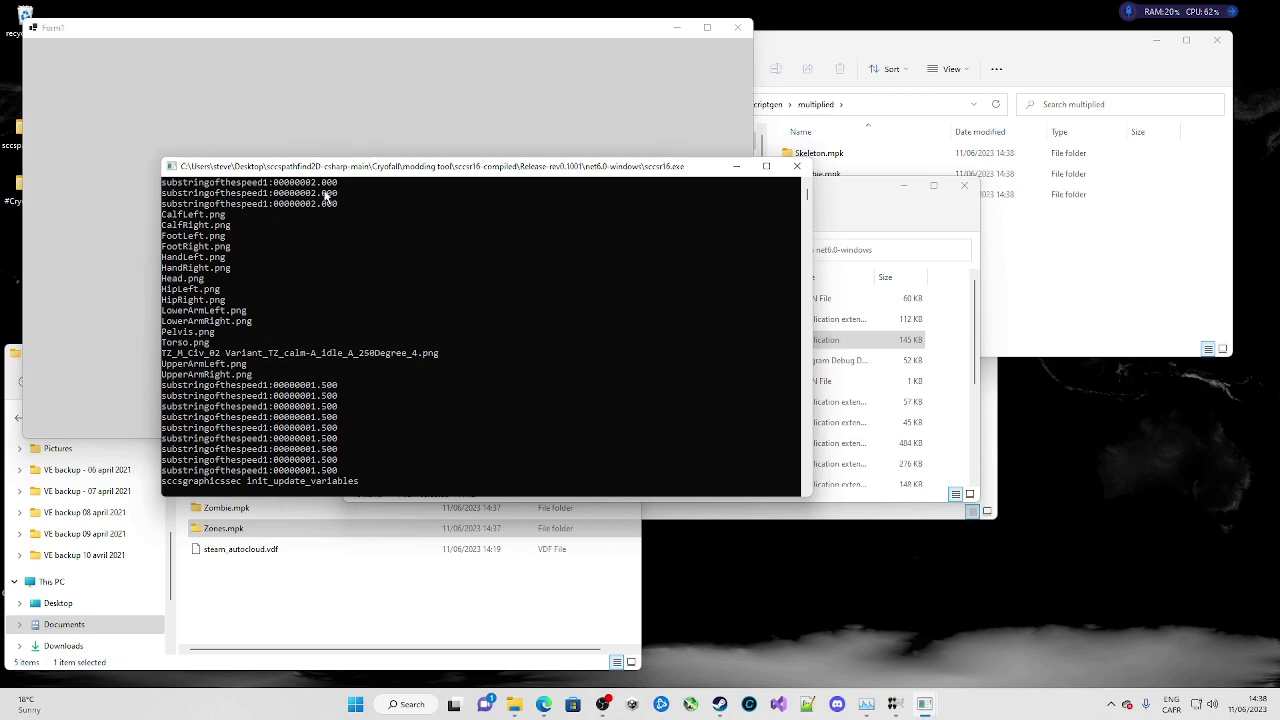
left_click(1057, 287)
left_click_drag(880, 262, 828, 138)
left_click(720, 32)
left_click(737, 28)
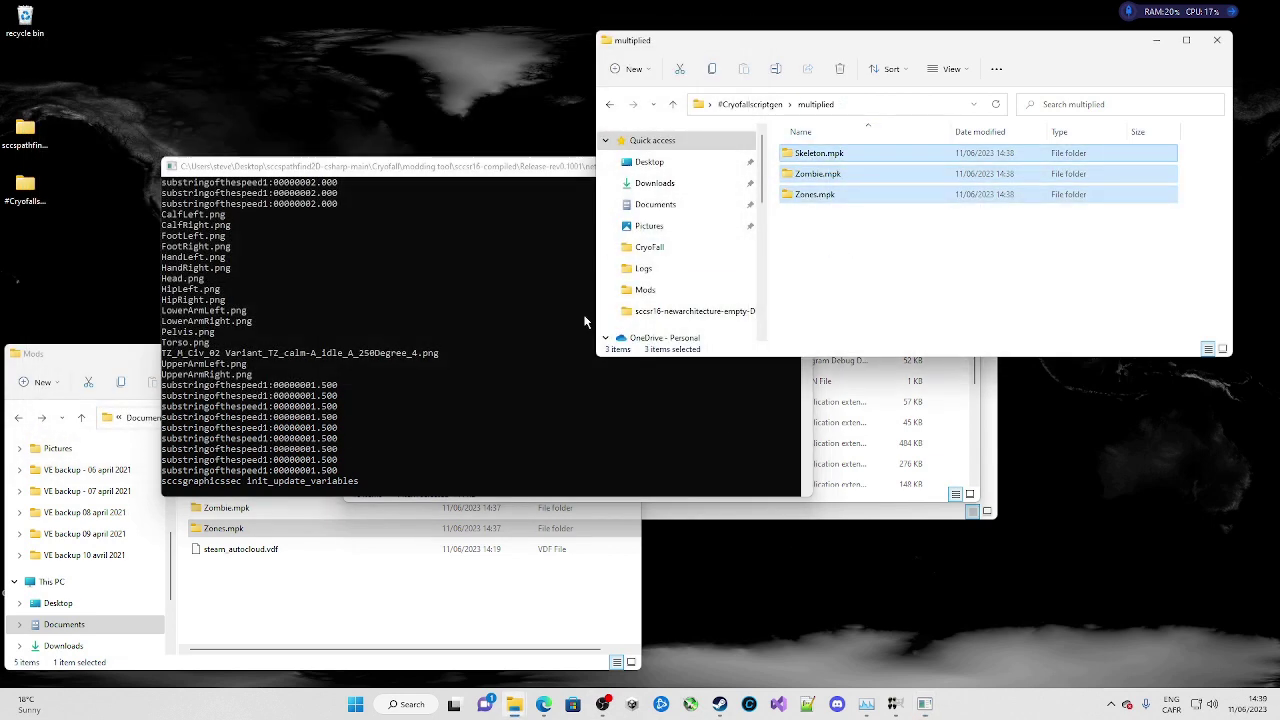
Step: Examine the skeleton variant folders in Skeleton.mpk/Content/Animations under multiplied, and return to multiplied
left_click(881, 273)
double_click(825, 154)
double_click(830, 156)
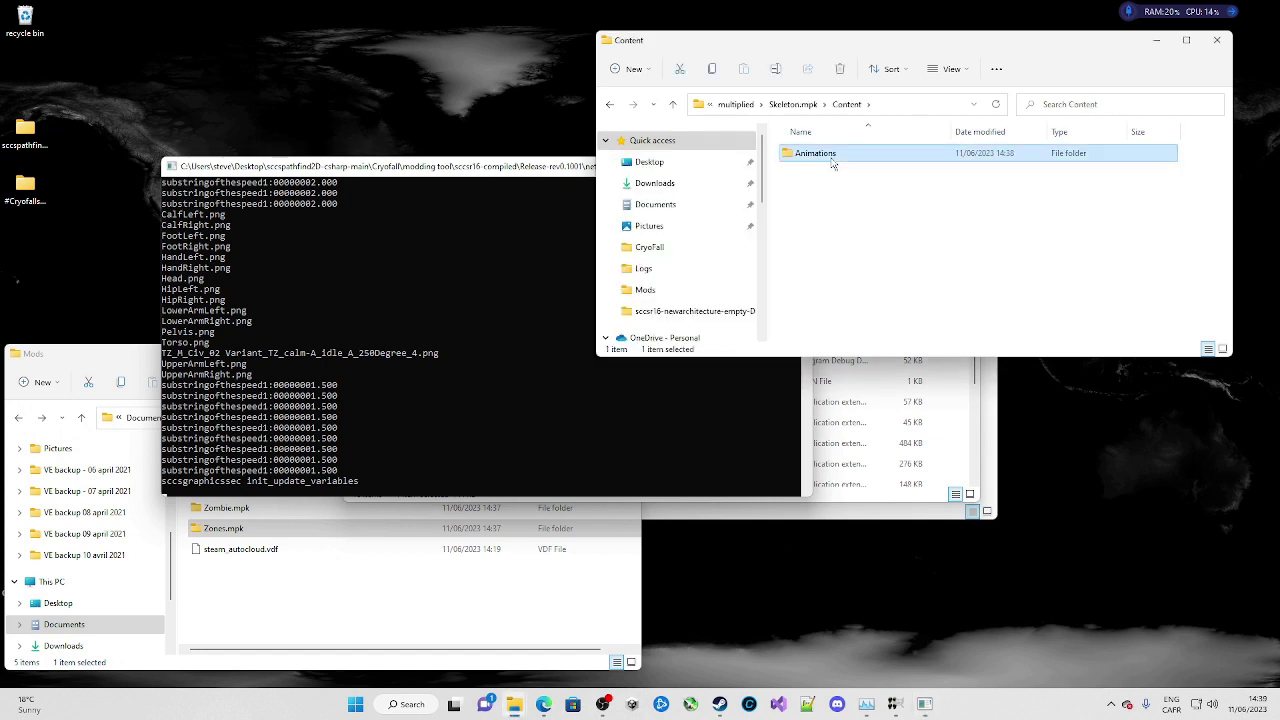
double_click(815, 153)
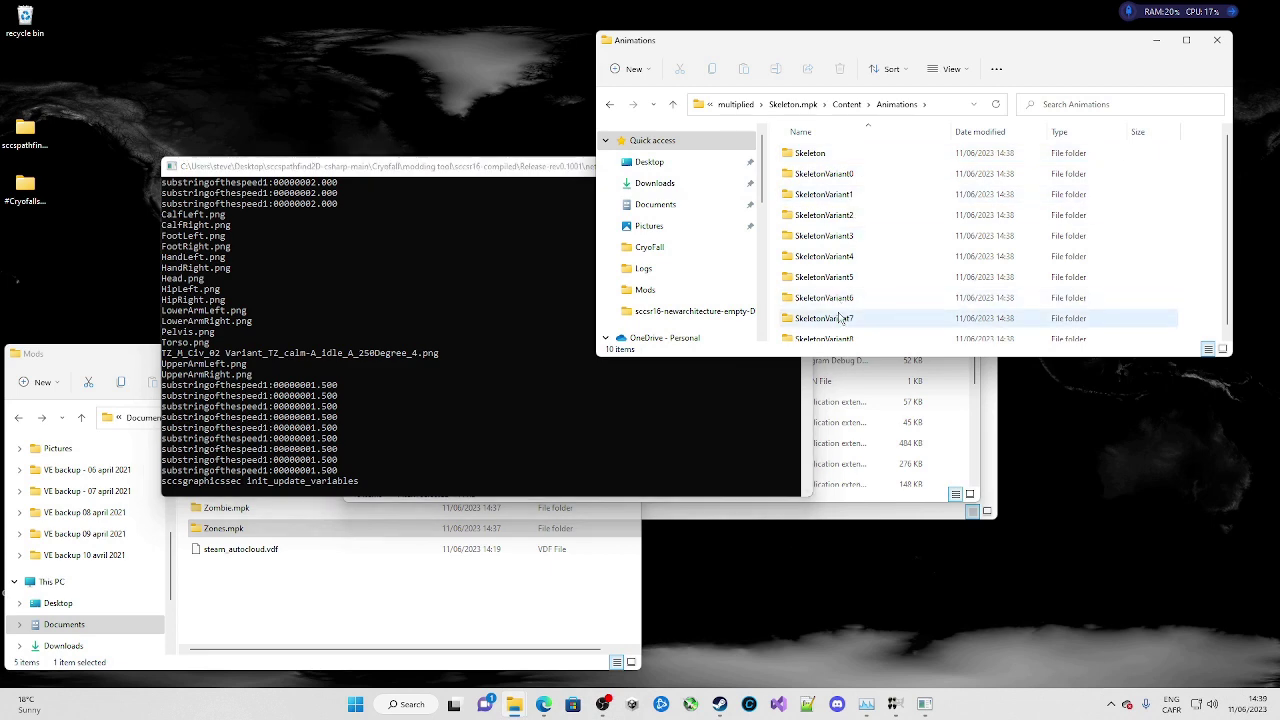
left_click(868, 174)
scroll(875, 210, "down", 1)
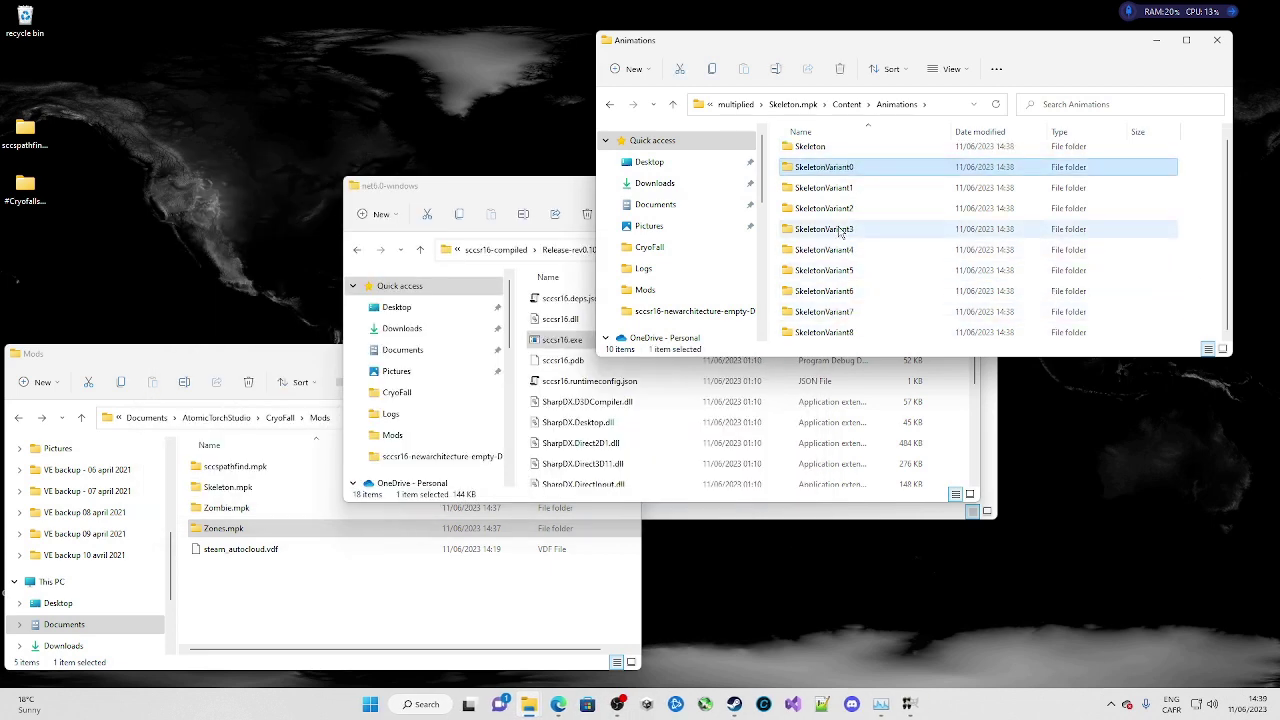
scroll(900, 280, "up", 1)
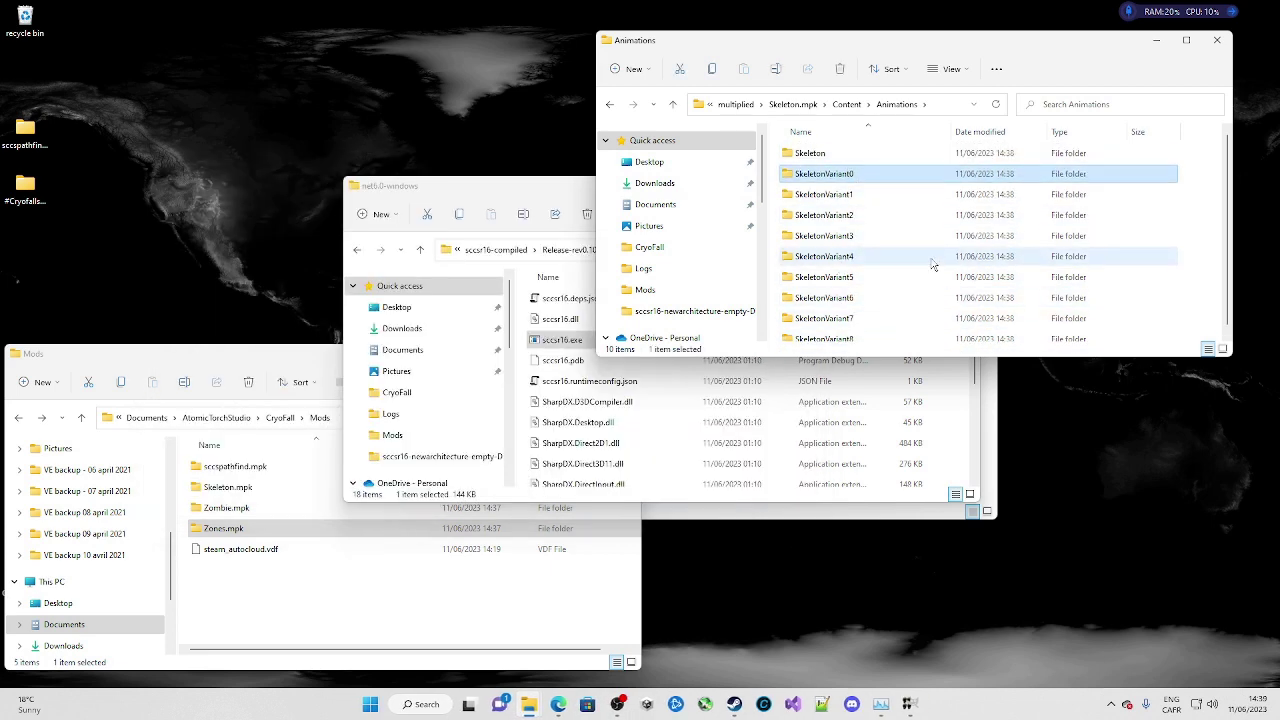
left_click(829, 157)
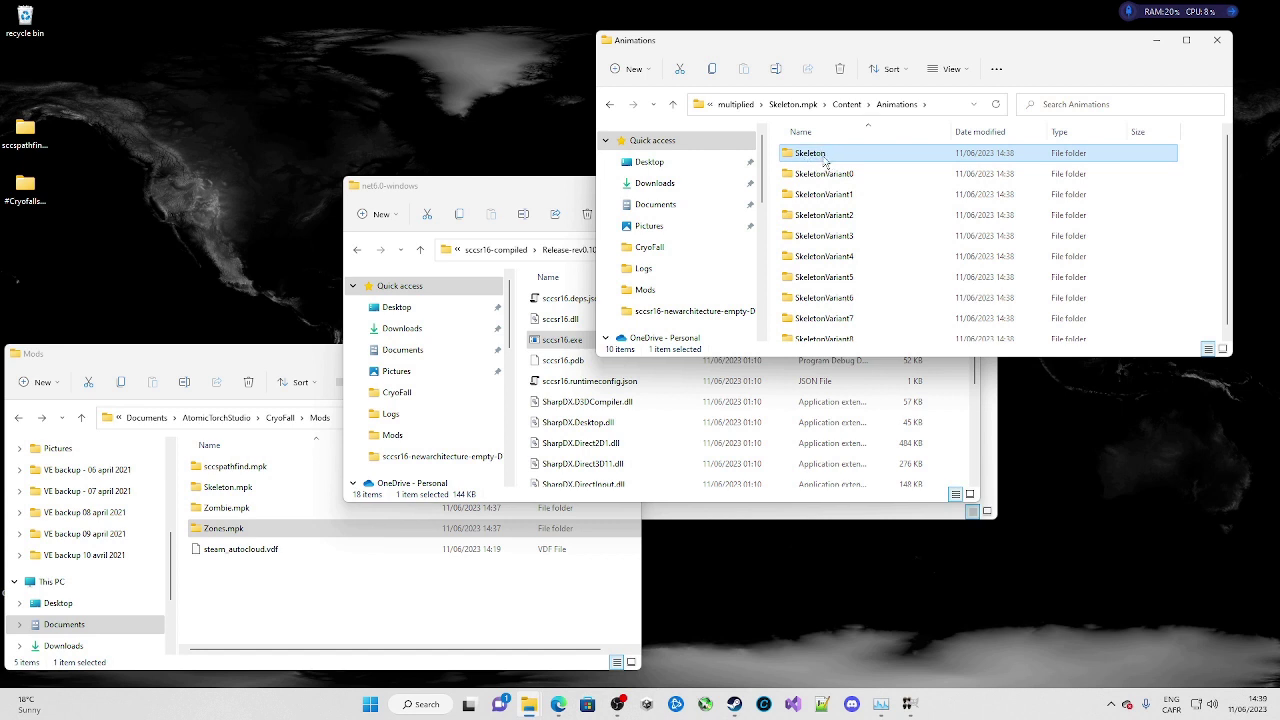
key("alt+Up")
key("alt+Up")
key("BackSpace")
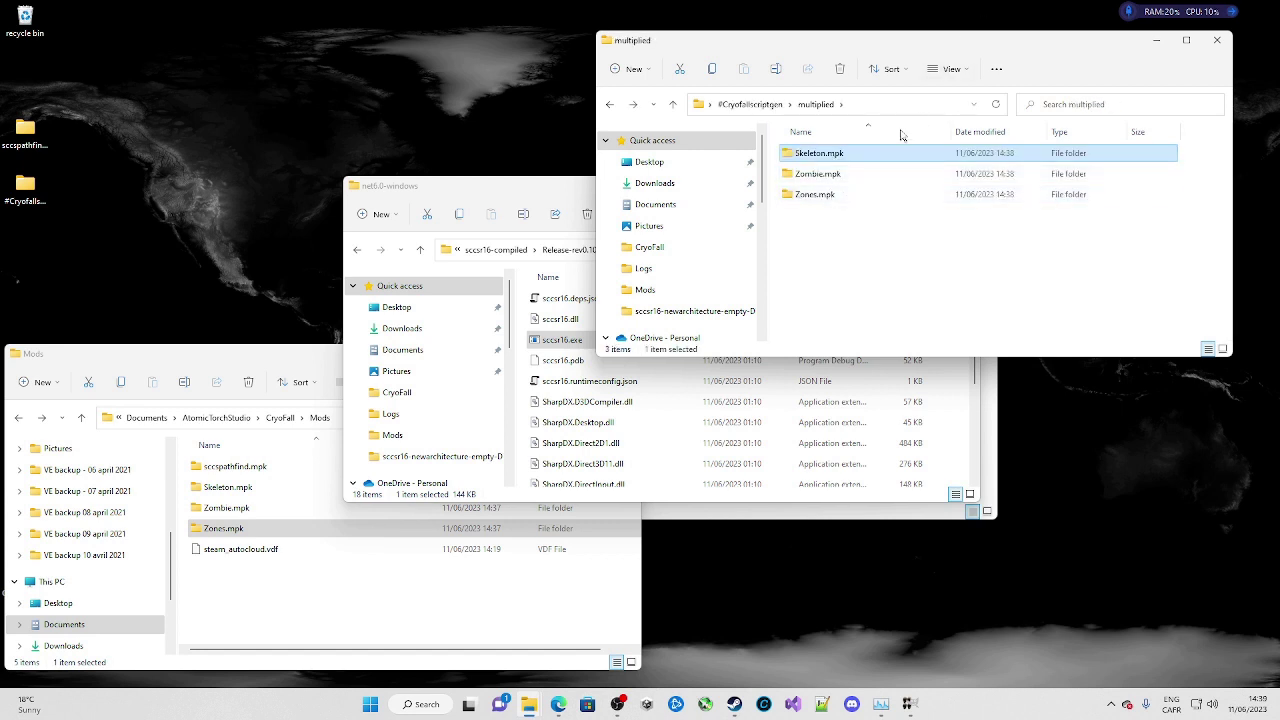
Step: Look at Skeleton.mpk/Content/Animations in the original folder for comparison, and return to original
left_click(750, 104)
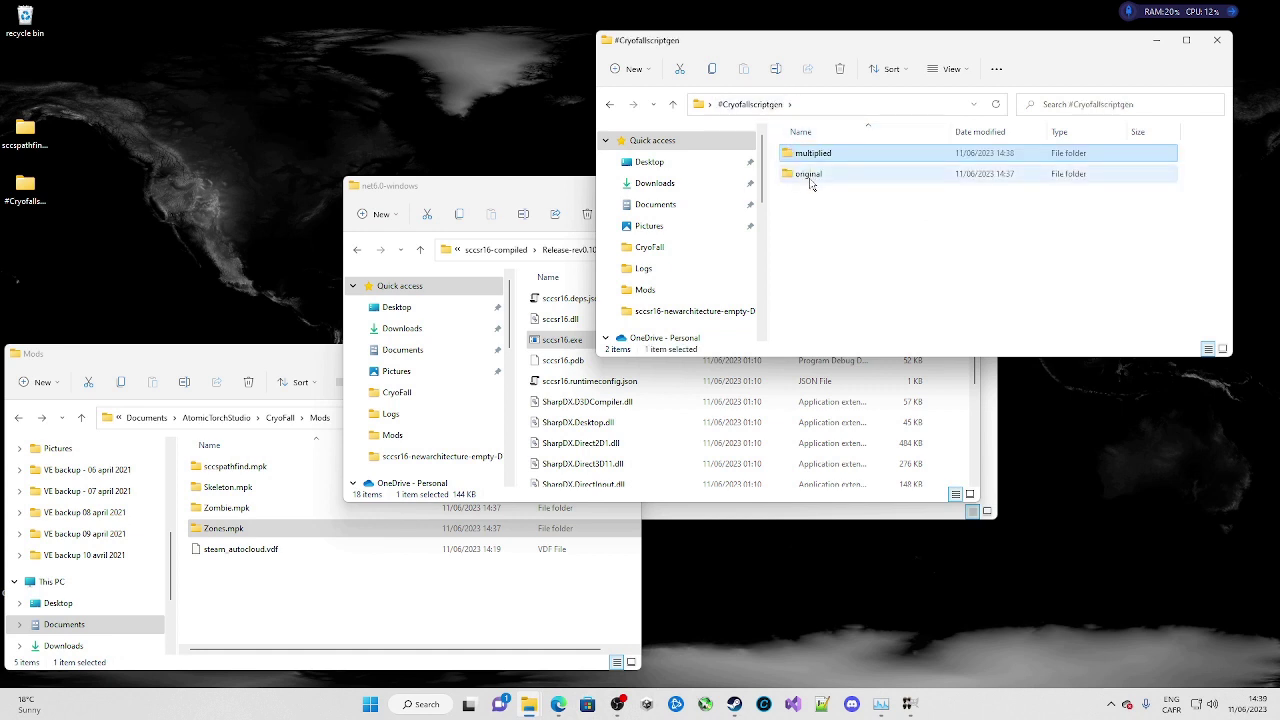
double_click(818, 178)
double_click(820, 155)
double_click(822, 154)
double_click(822, 155)
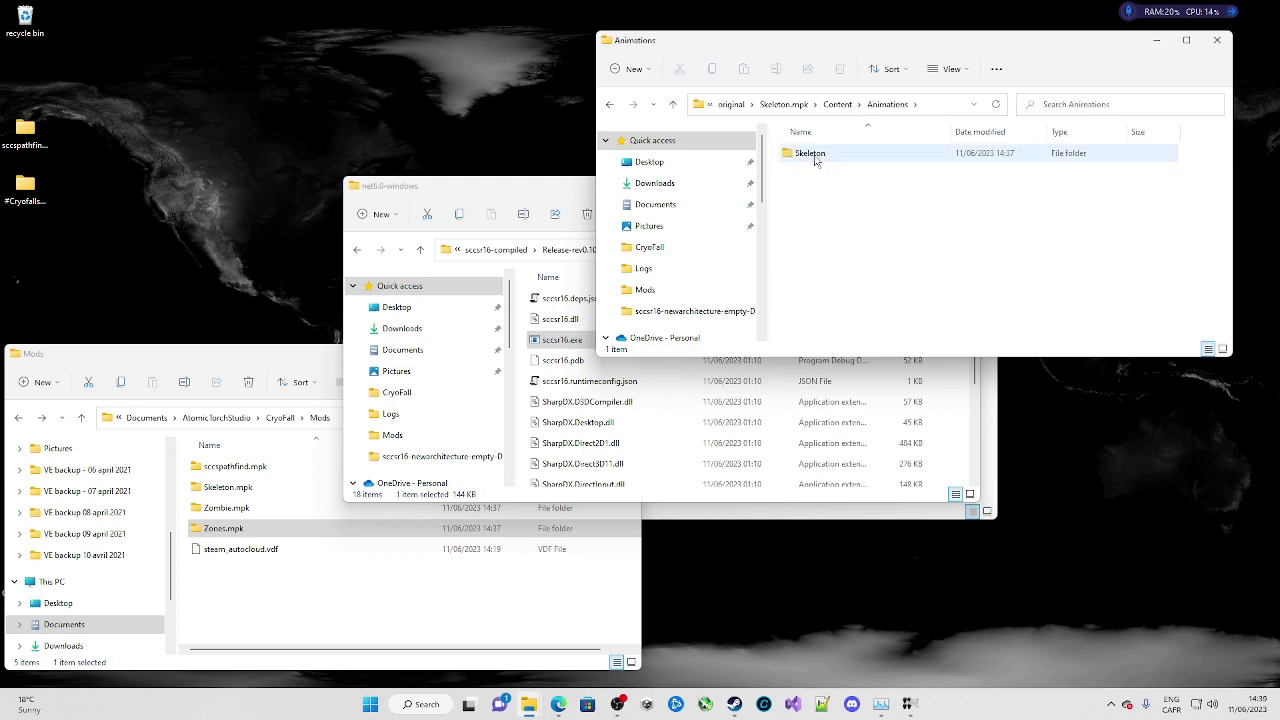
key("BackSpace")
key("BackSpace")
key("BackSpace")
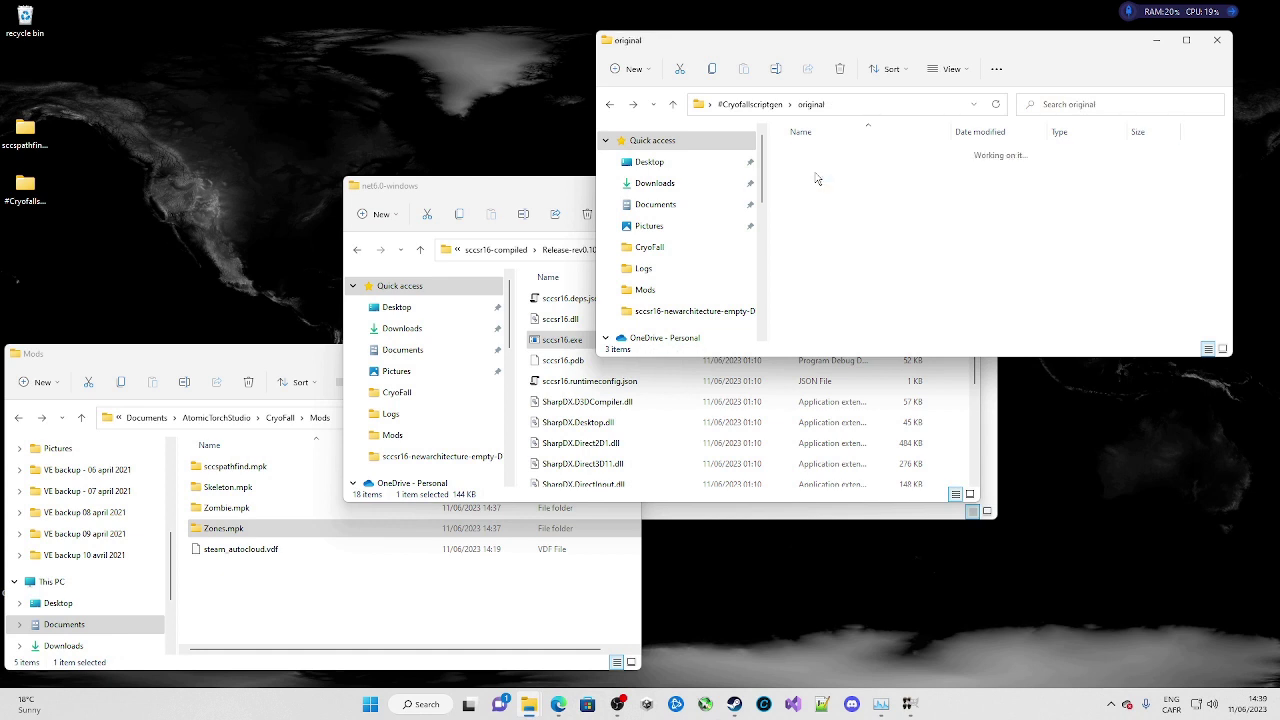
Step: Open ZoneArcticCoastLake.cs from original/Zones.mpk/Scripts/Zones/Zones in Visual Studio and examine the comment after the SpawnLootStone script line
left_click(815, 196)
double_click(815, 196)
double_click(824, 155)
double_click(827, 156)
double_click(827, 156)
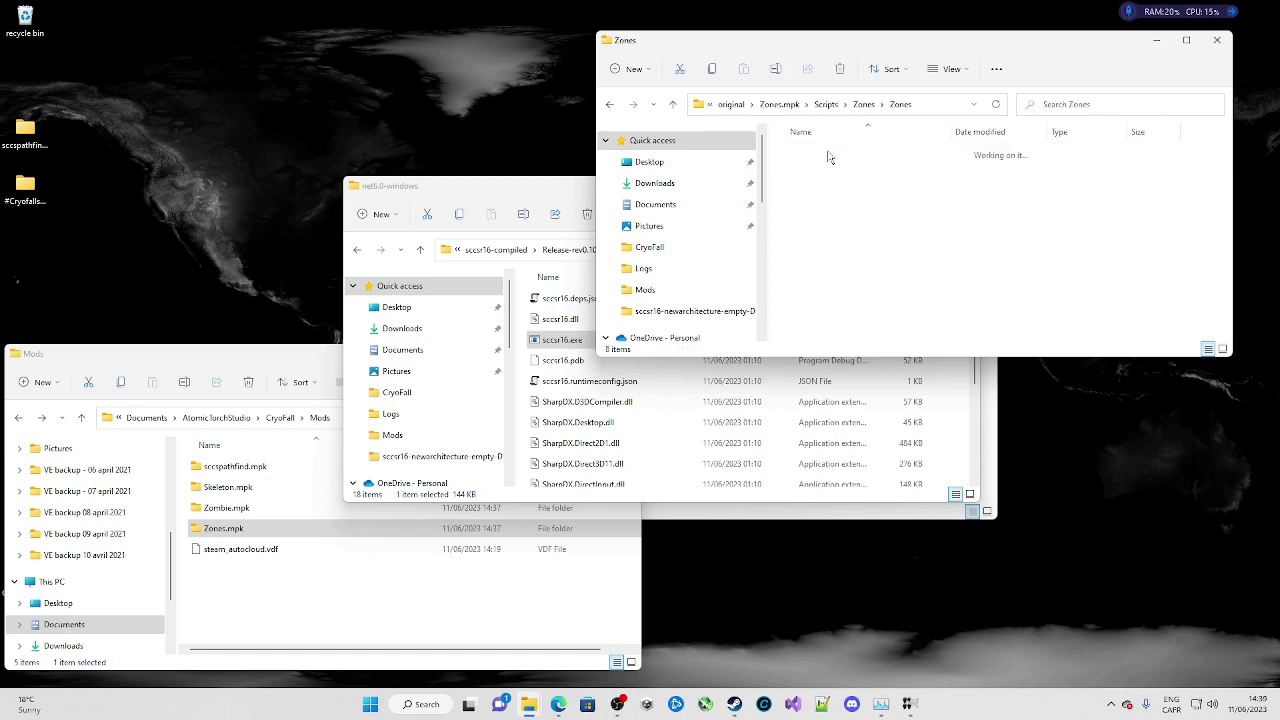
double_click(827, 156)
double_click(827, 154)
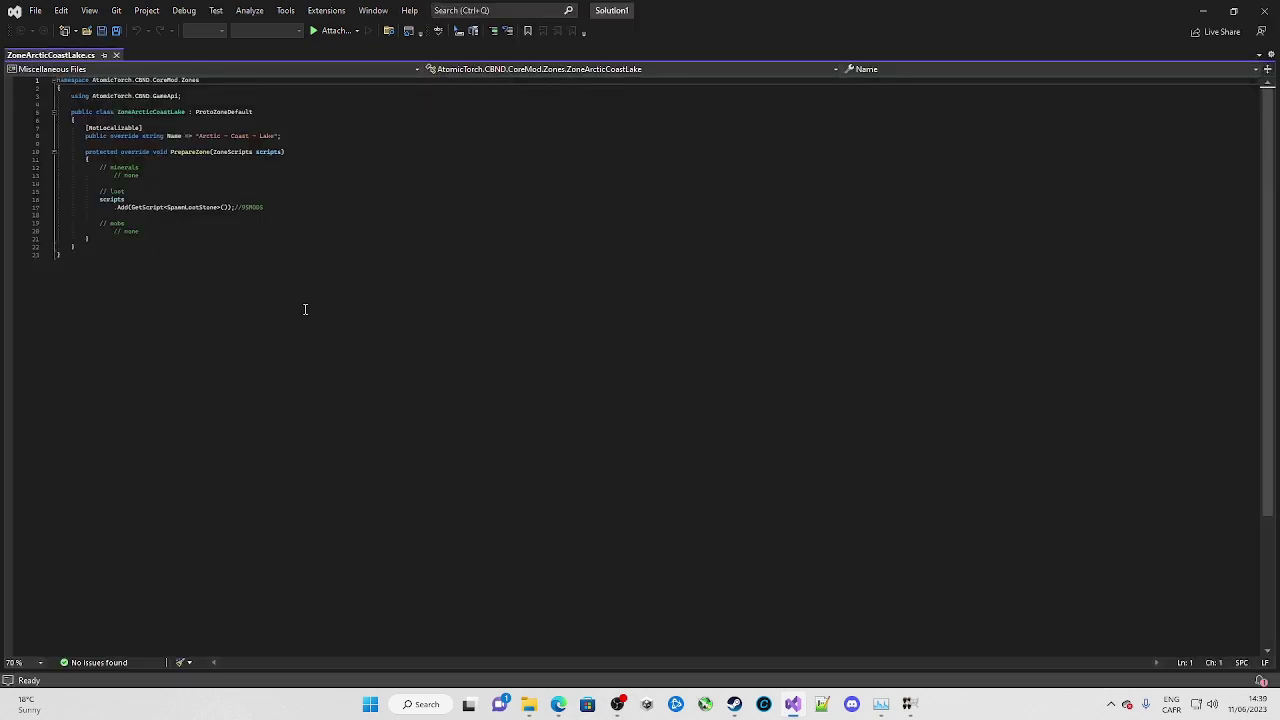
left_click(236, 207)
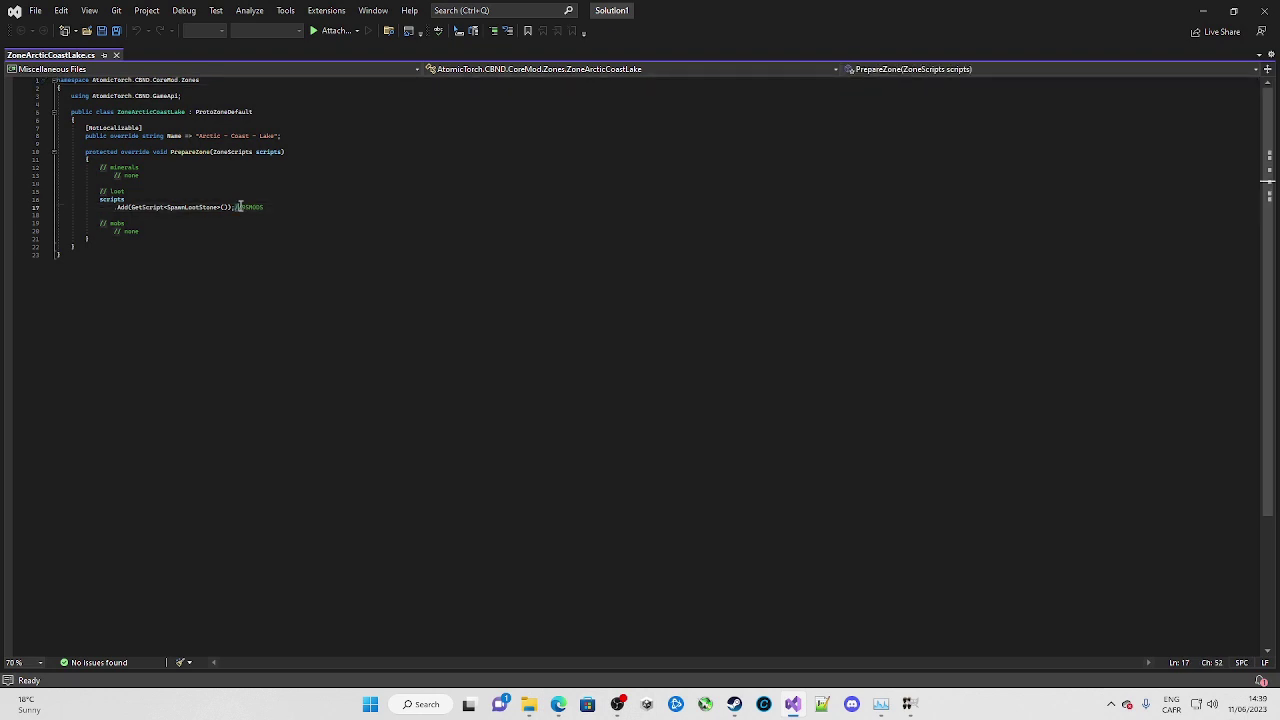
Step: Highlight the comment after the SpawnLootStone script line and insert a long block of blank lines below that line in ZoneArcticCoastLake.cs
left_click(273, 209)
left_click_drag(276, 209, 235, 207)
left_click(168, 216)
key("Return")
key("Return")
key("Return")
key("Return")
key("Return")
key("Return")
key("Return")
key("Return")
key("Return")
key("Return")
key("Return")
key("Return")
key("Return")
key("Return")
key("Return")
key("Return")
key("Return")
key("Return")
key("Return")
key("Return")
Step: Highlight the blank block above the mobs comment to show where scripts go, and minimize Visual Studio
left_click_drag(203, 437, 78, 242)
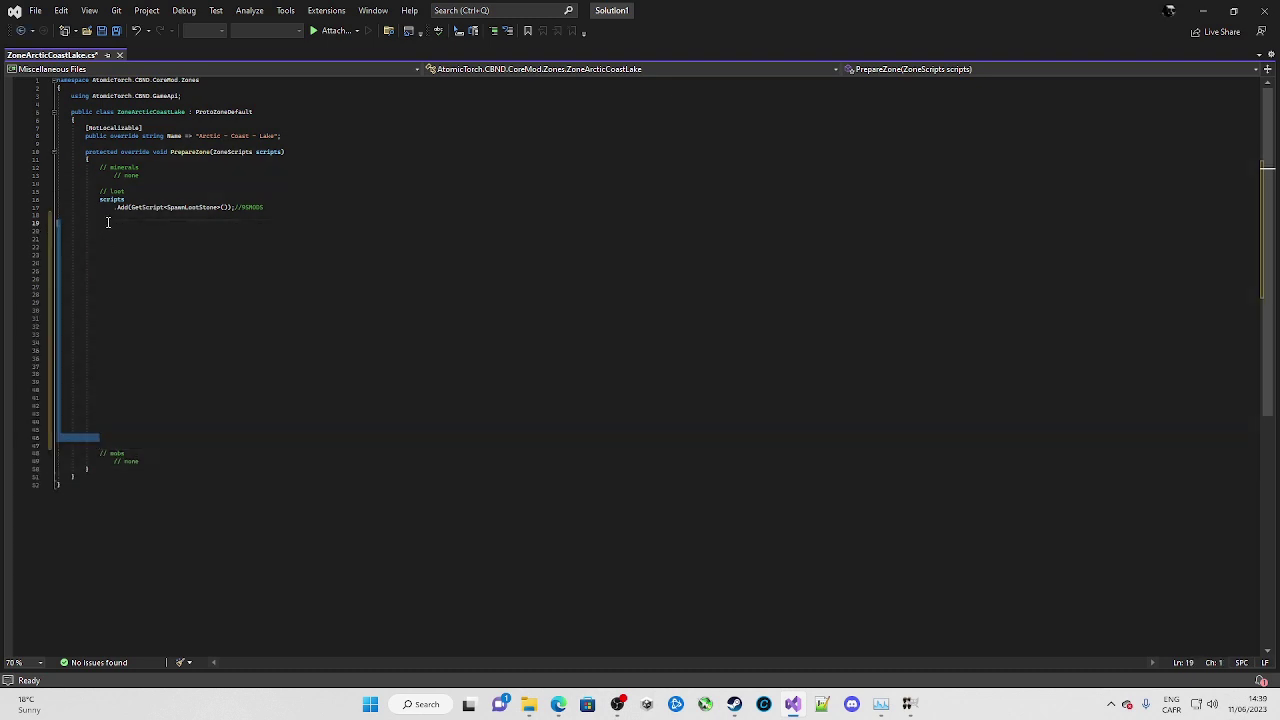
double_click(148, 442)
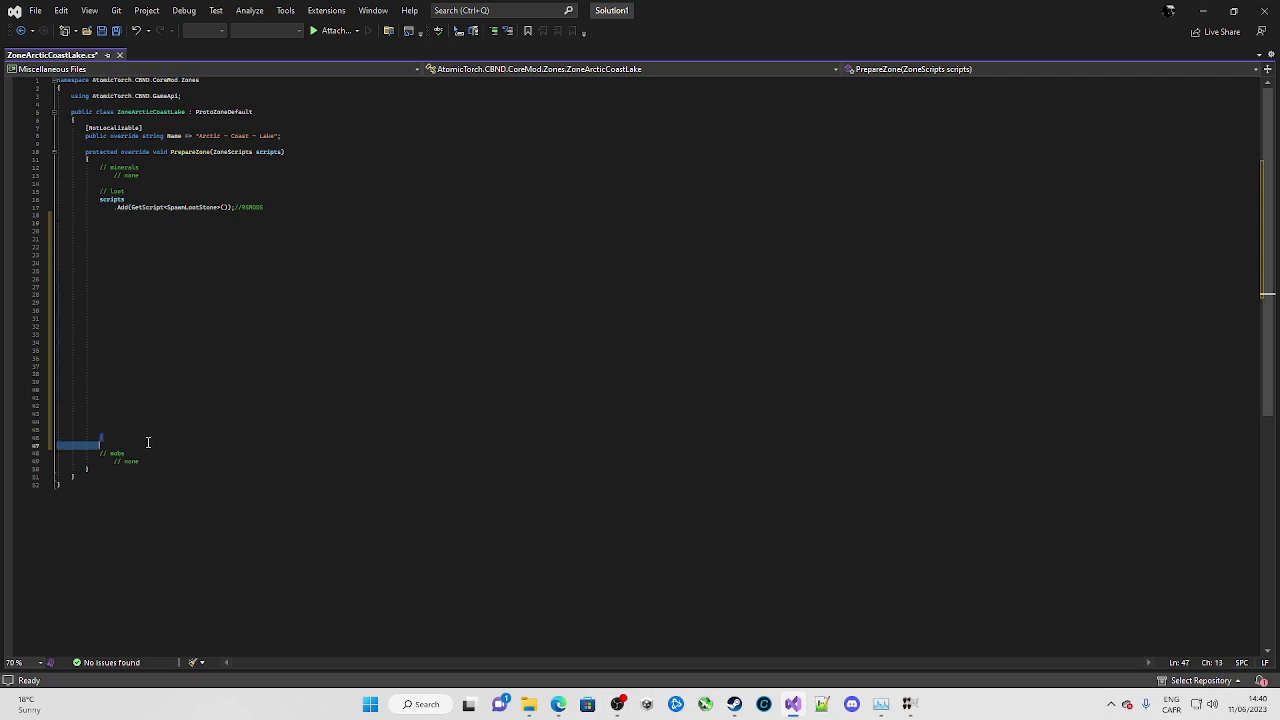
left_click(418, 365)
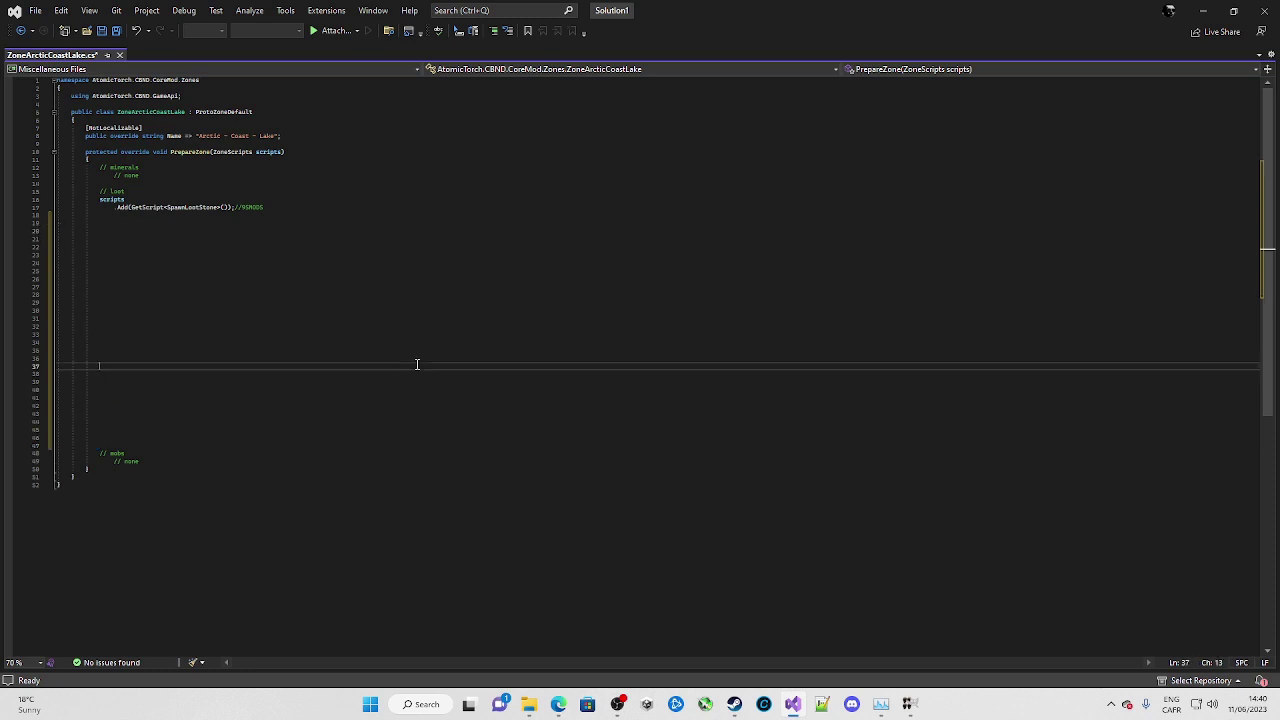
left_click(1204, 9)
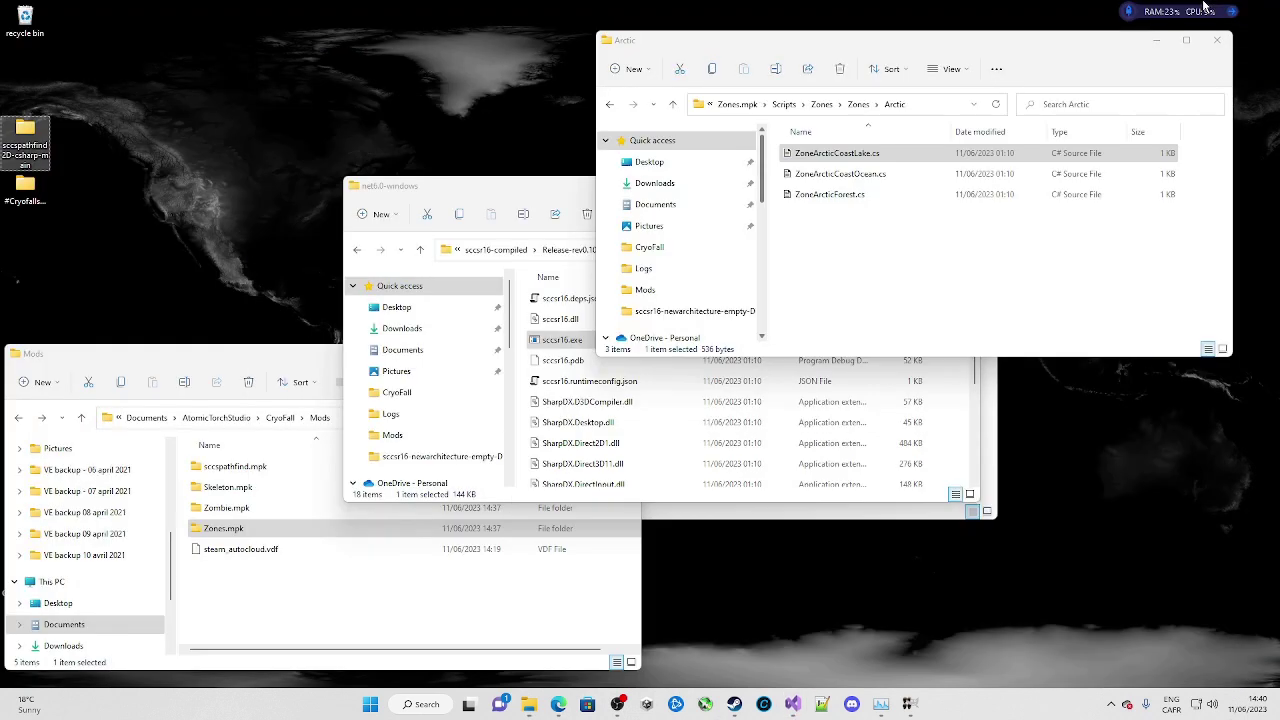
Step: Rearrange the net6.0-windows and #backups folder windows so the desktop folders and the Mods window are accessible
left_click(895, 216)
left_click(565, 188)
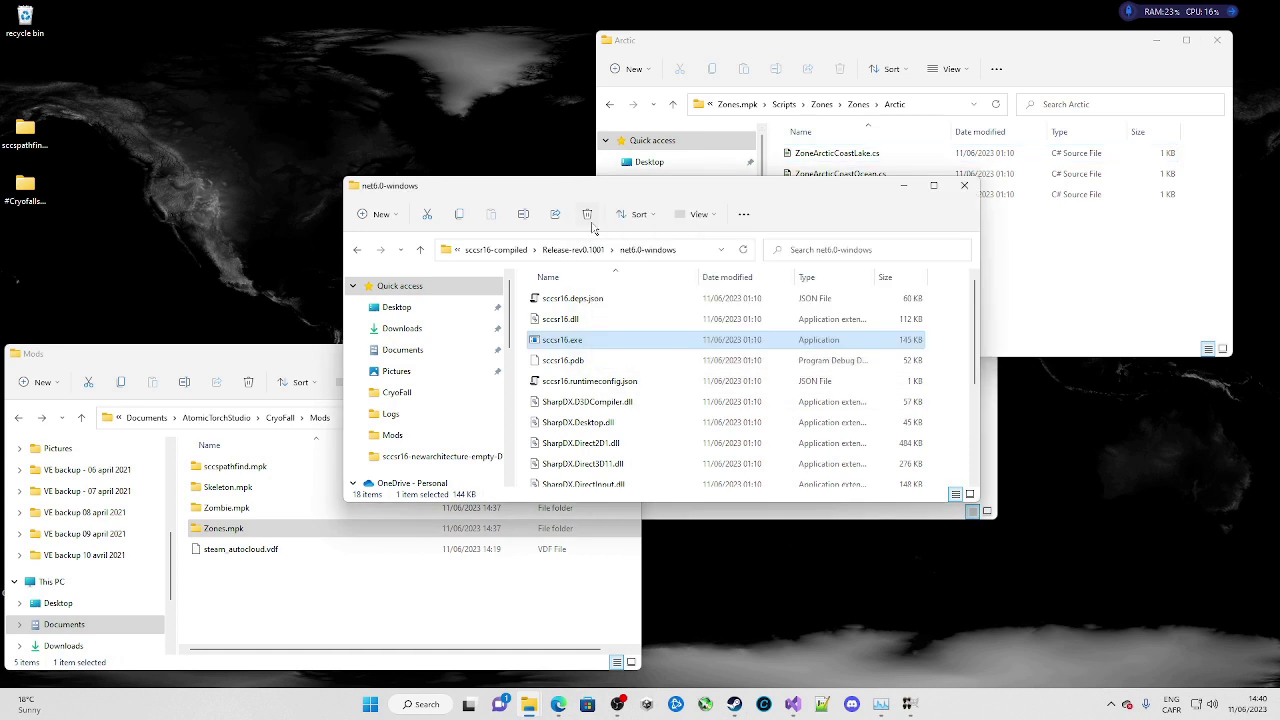
left_click(258, 575)
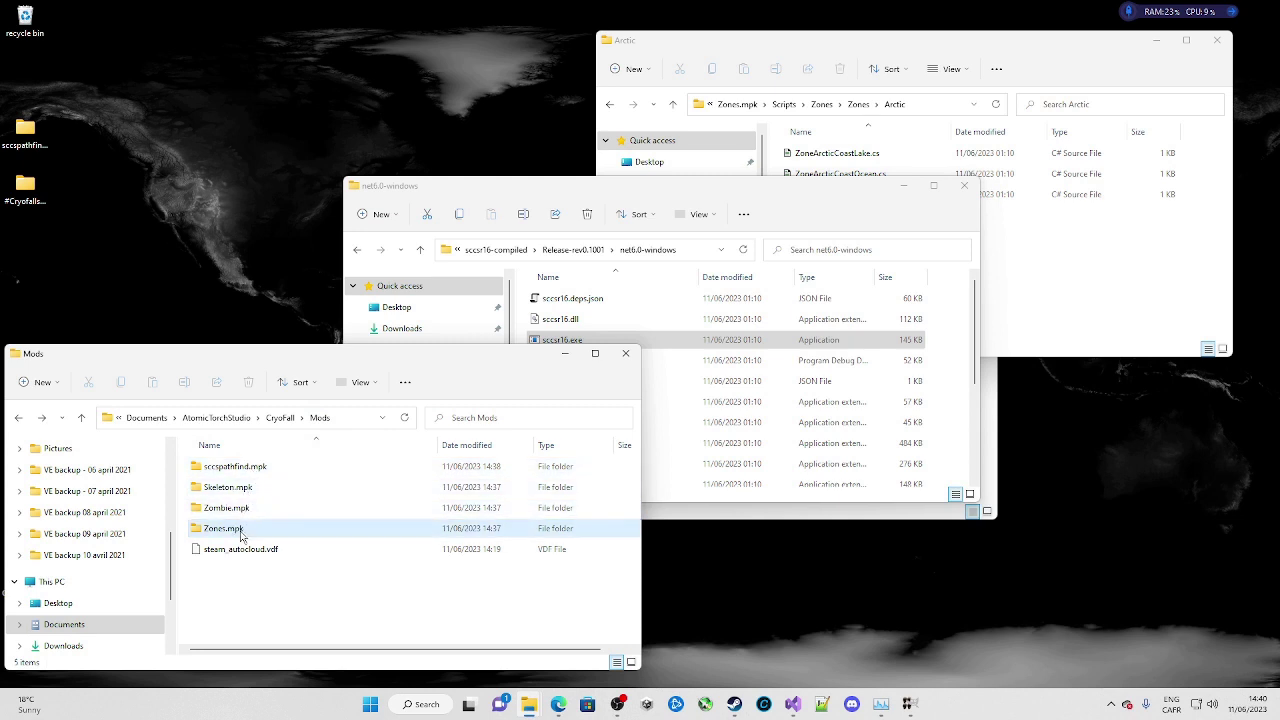
left_click_drag(743, 191, 1065, 348)
left_click_drag(555, 212, 834, 128)
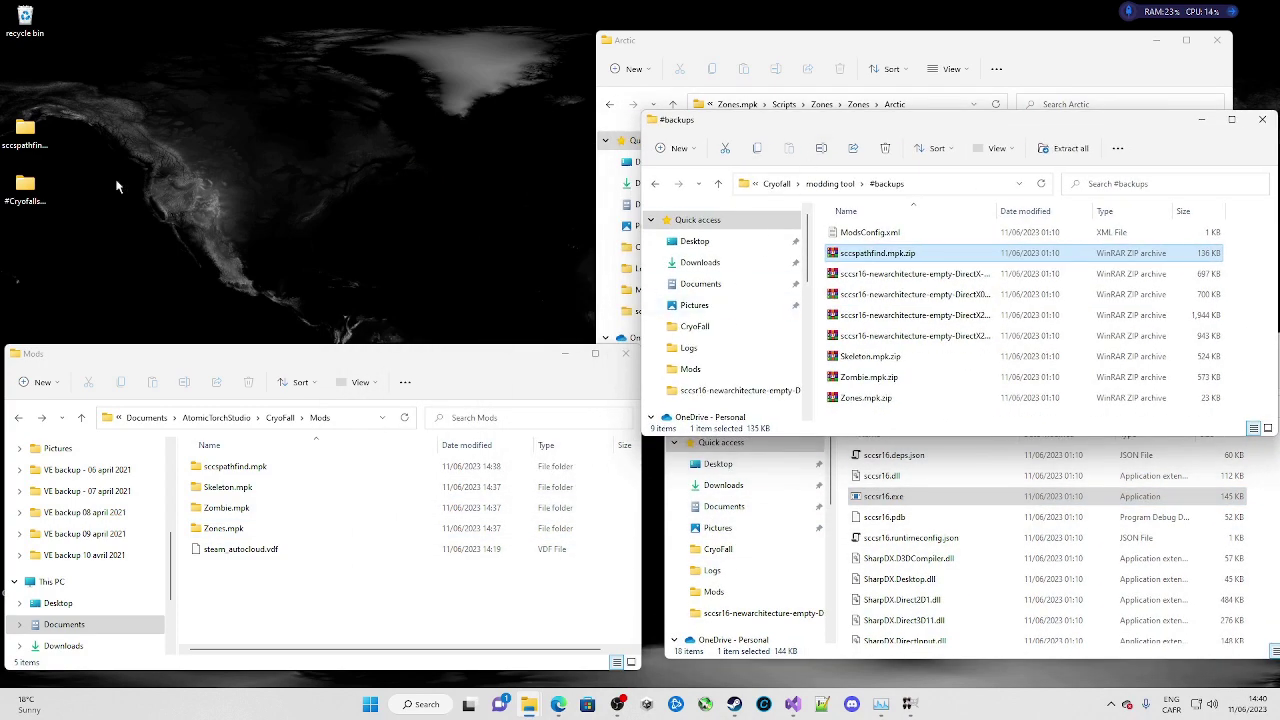
Step: Copy Skeleton.mpk, Zombie.mpk and Zones.mpk from #Cryofallscriptgen/multiplied into the CryoFall Mods folder, replacing the existing files
double_click(25, 185)
double_click(226, 135)
left_click_drag(350, 215, 182, 96)
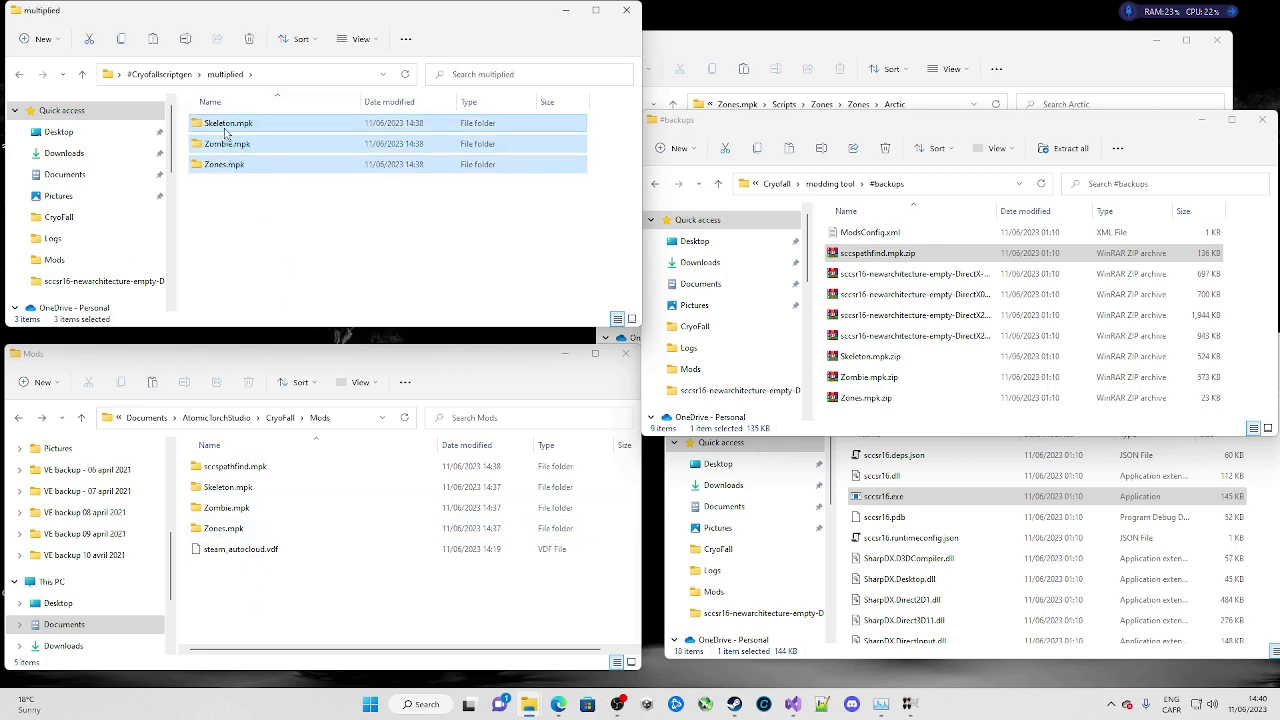
left_click_drag(224, 163, 275, 606)
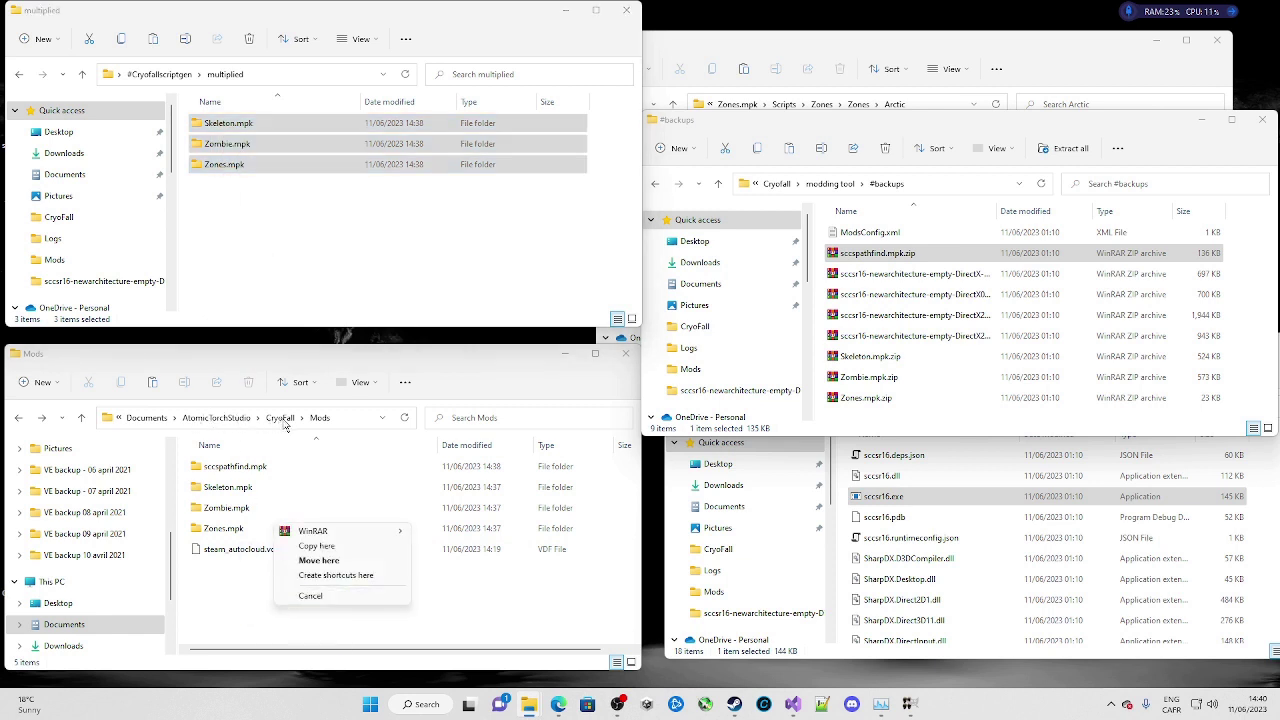
left_click(418, 546)
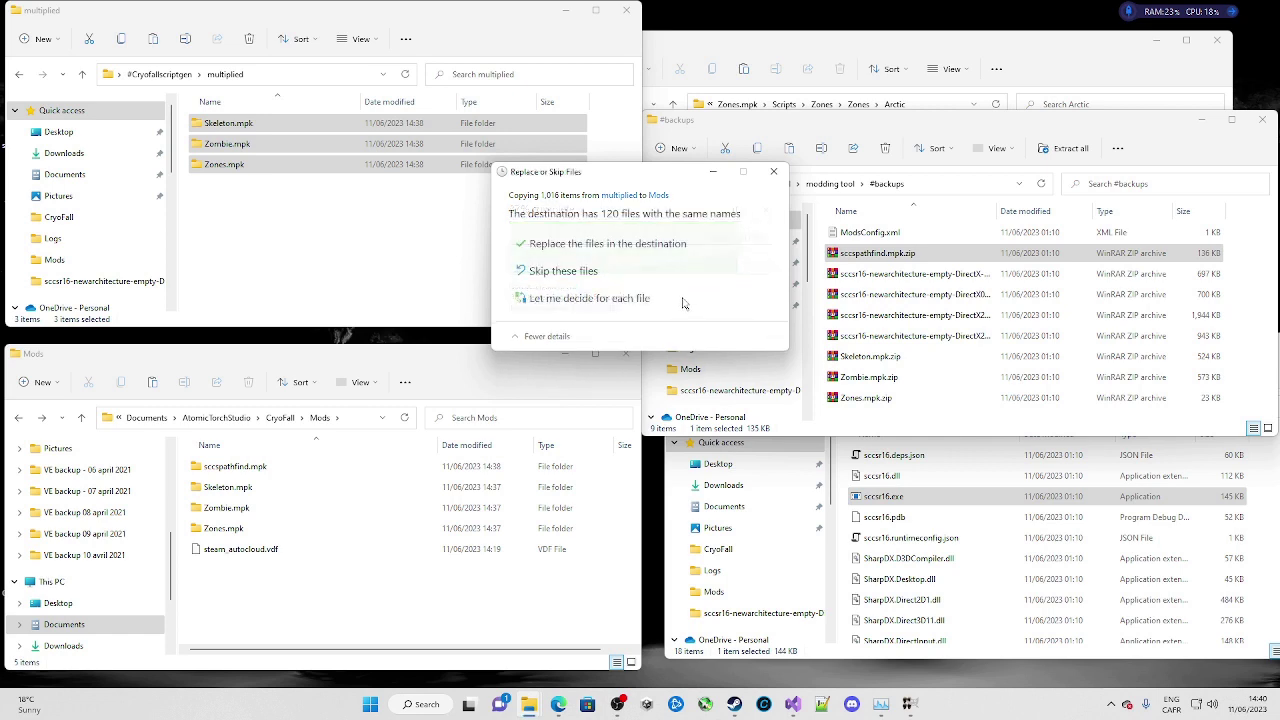
left_click(615, 243)
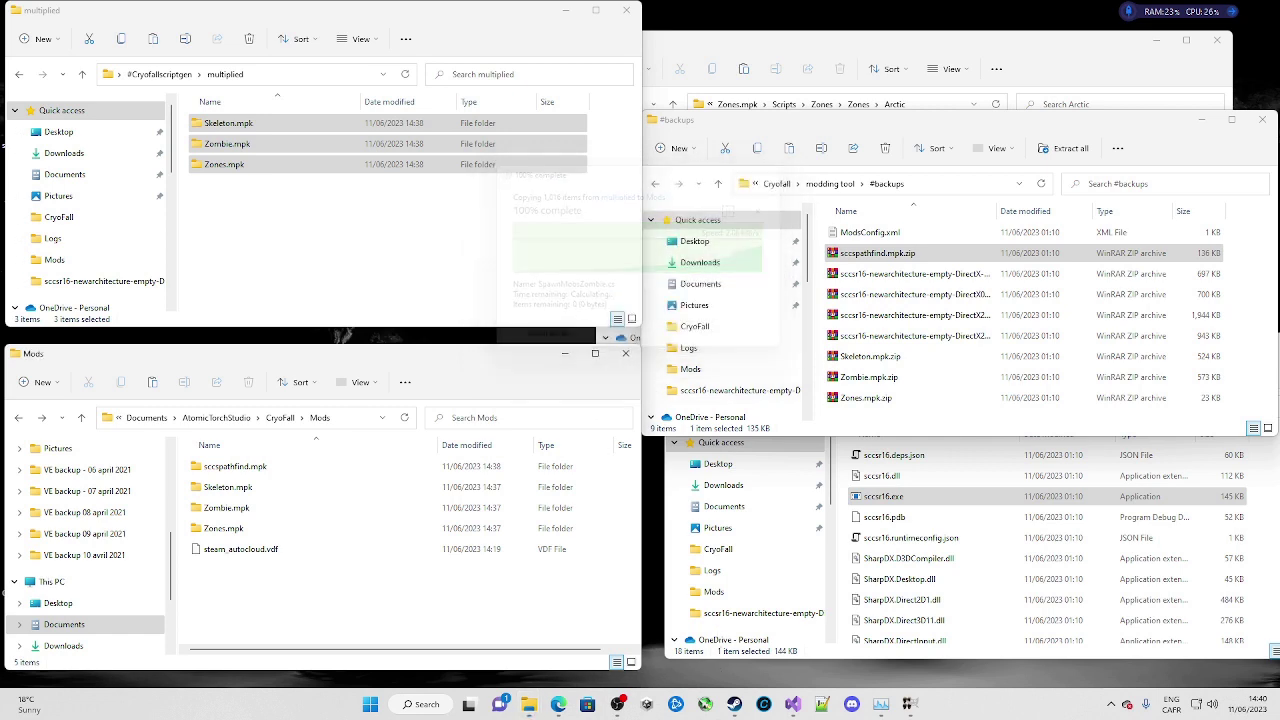
Step: Switch to Steam and show CryoFall in the library, and clear the selections in the multiplied and Mods folders
left_click(734, 704)
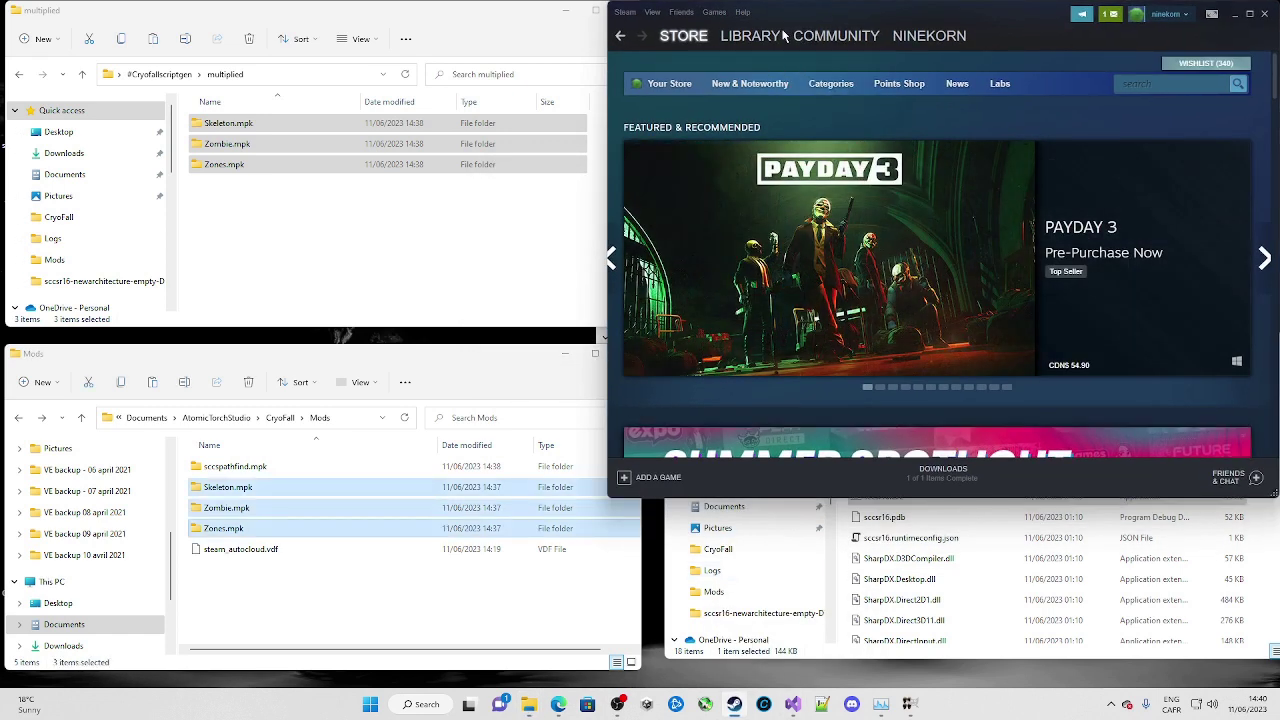
left_click(778, 36)
left_click(393, 245)
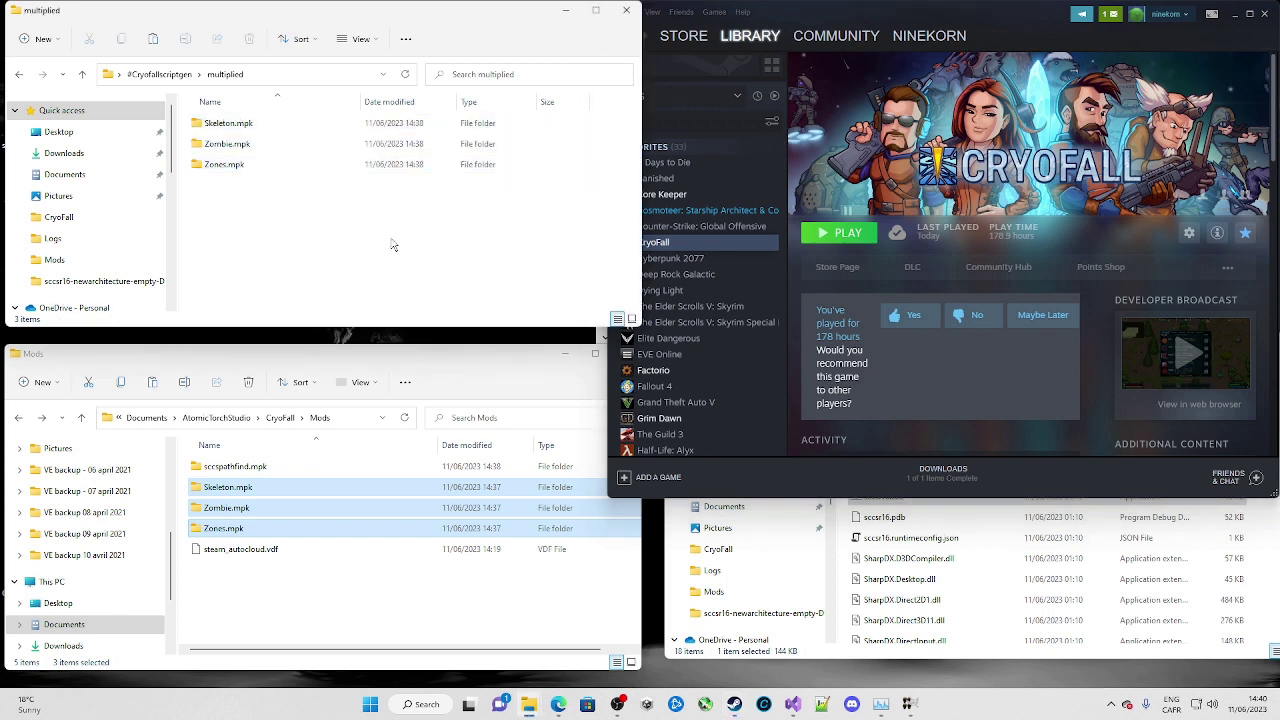
left_click(390, 638)
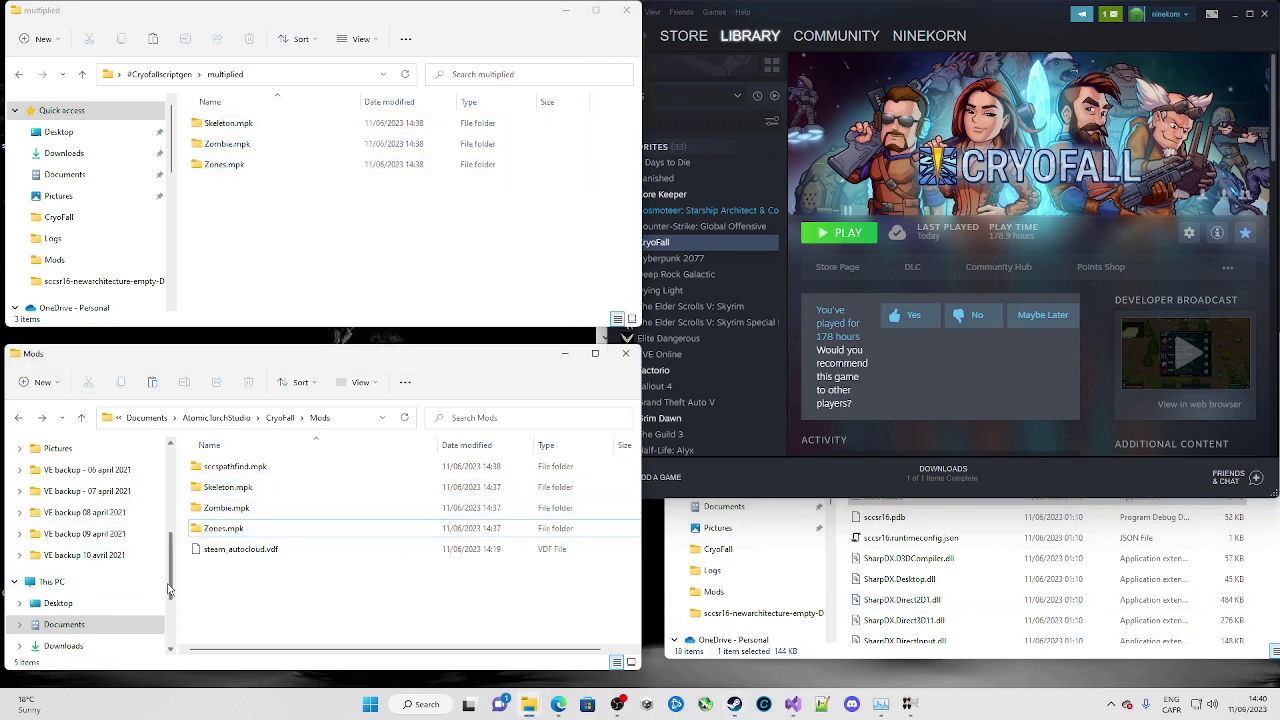
Step: Open ModsConfig.xml from Documents/AtomicTorchStudio/CryoFall in Notepad and highlight its unpacked_mod block for Core/Core.cpk
left_click(210, 418)
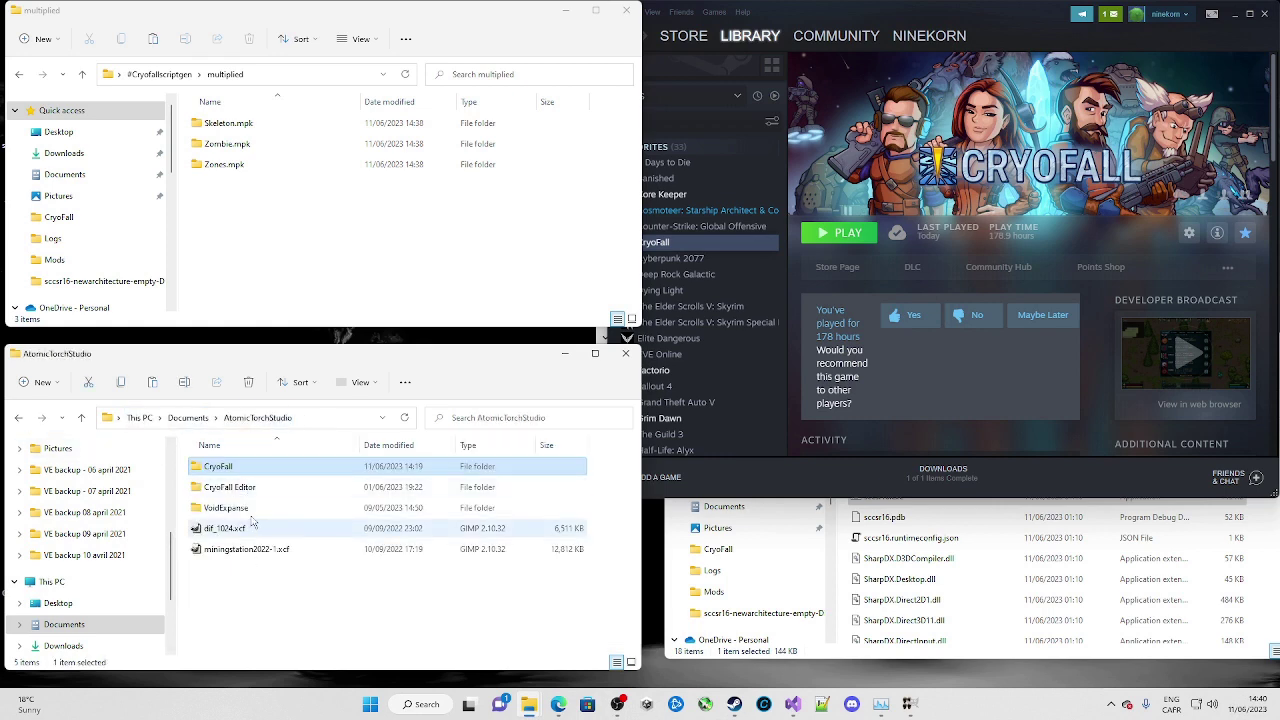
double_click(233, 470)
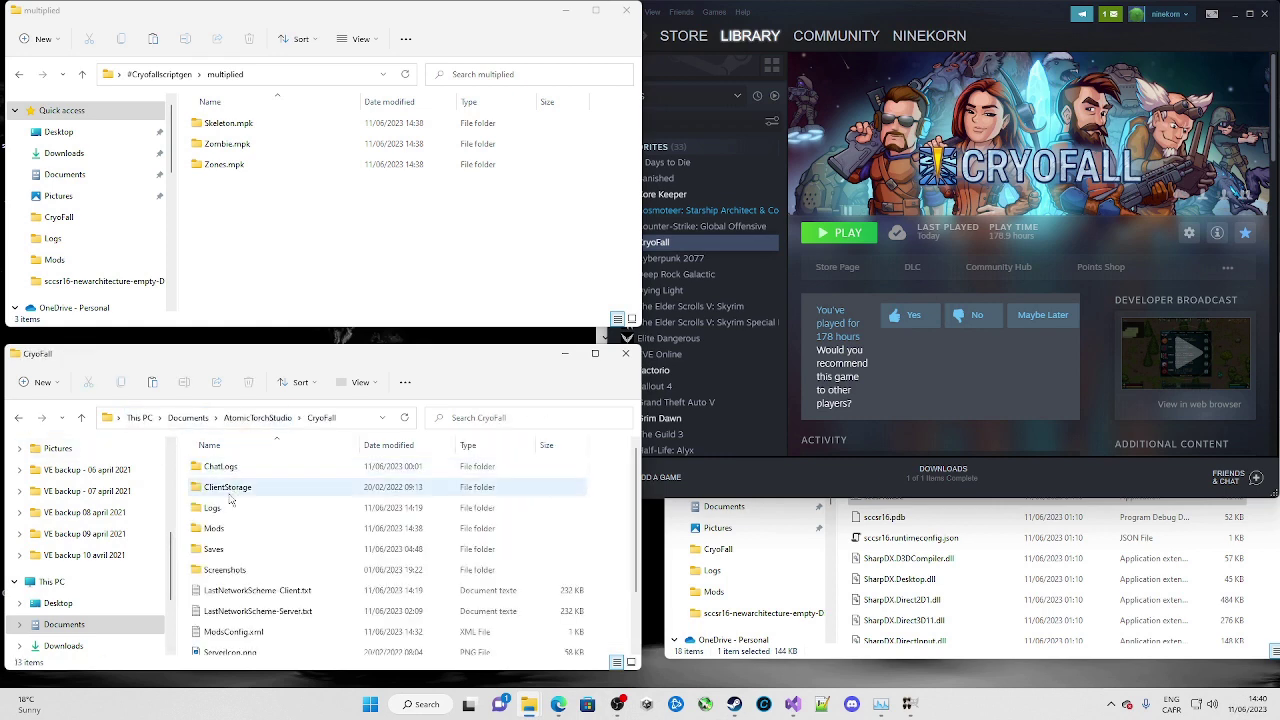
left_click(229, 638)
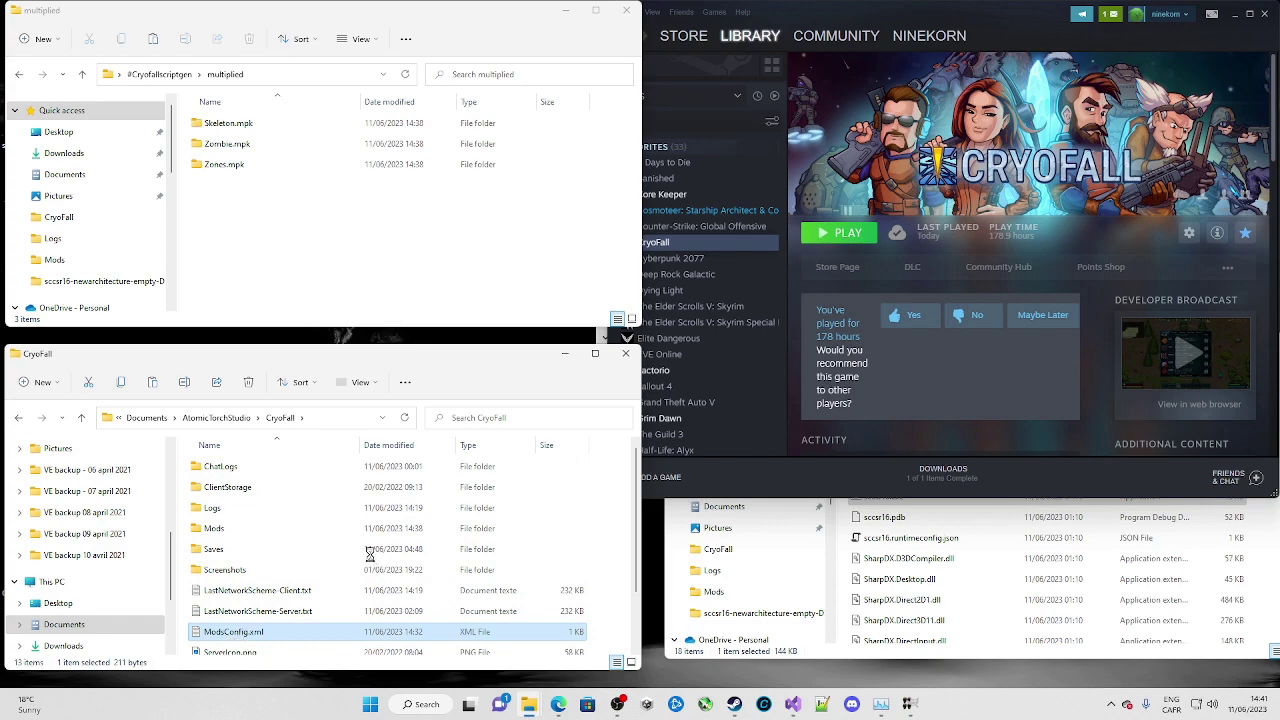
key("Return")
left_click_drag(478, 118, 902, 225)
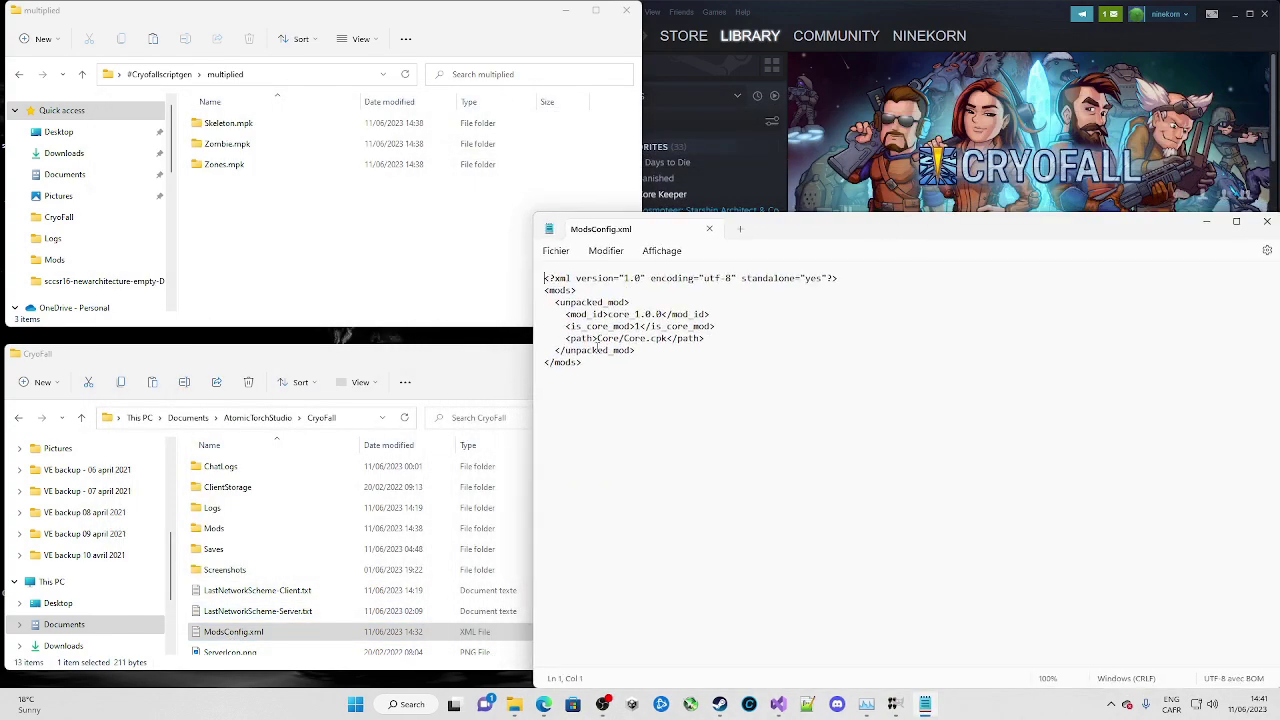
left_click_drag(651, 350, 545, 302)
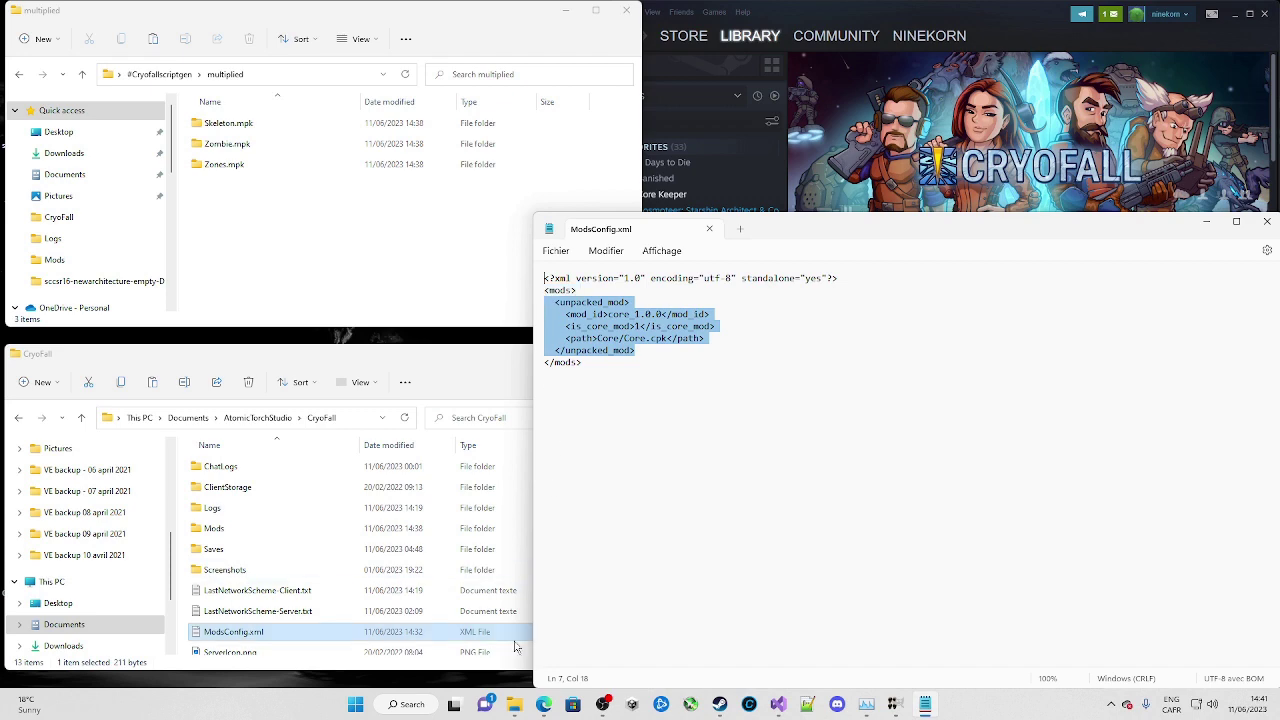
Step: Open a new File Explorer window and browse to the Steam folder in Program Files (x86) on drive C
middle_click(514, 704)
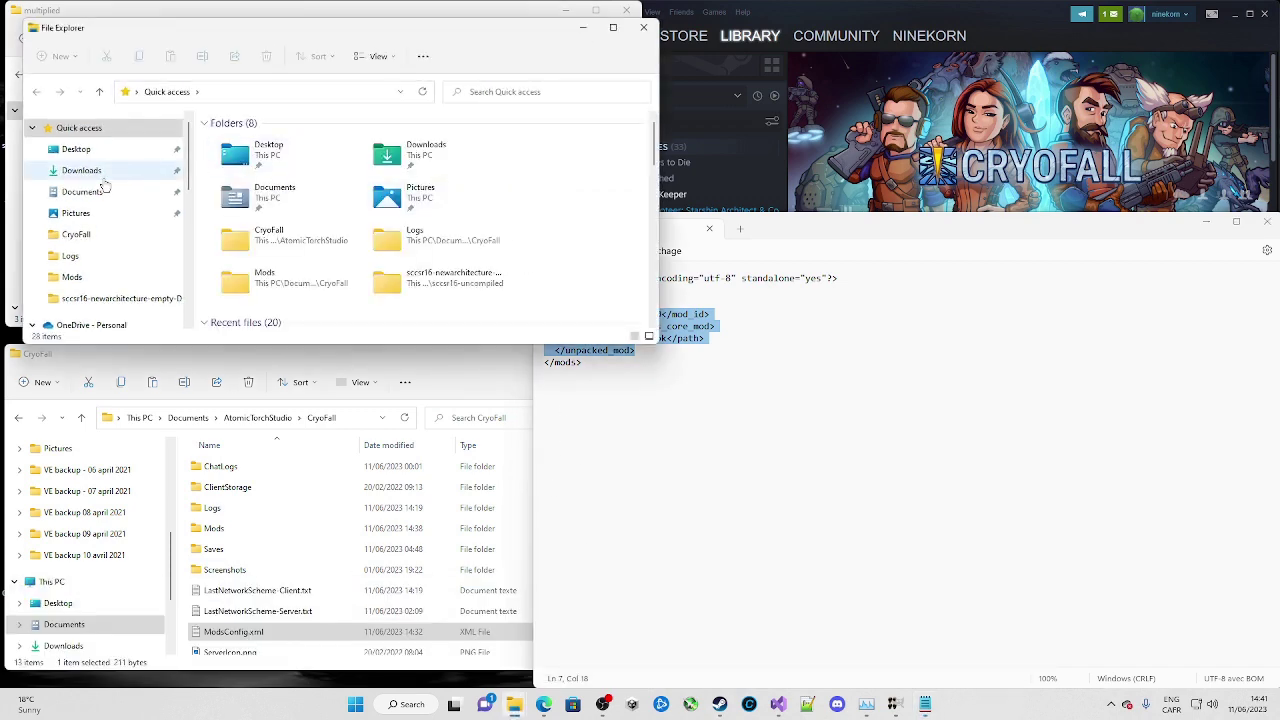
left_click(83, 150)
scroll(100, 240, "down", 1)
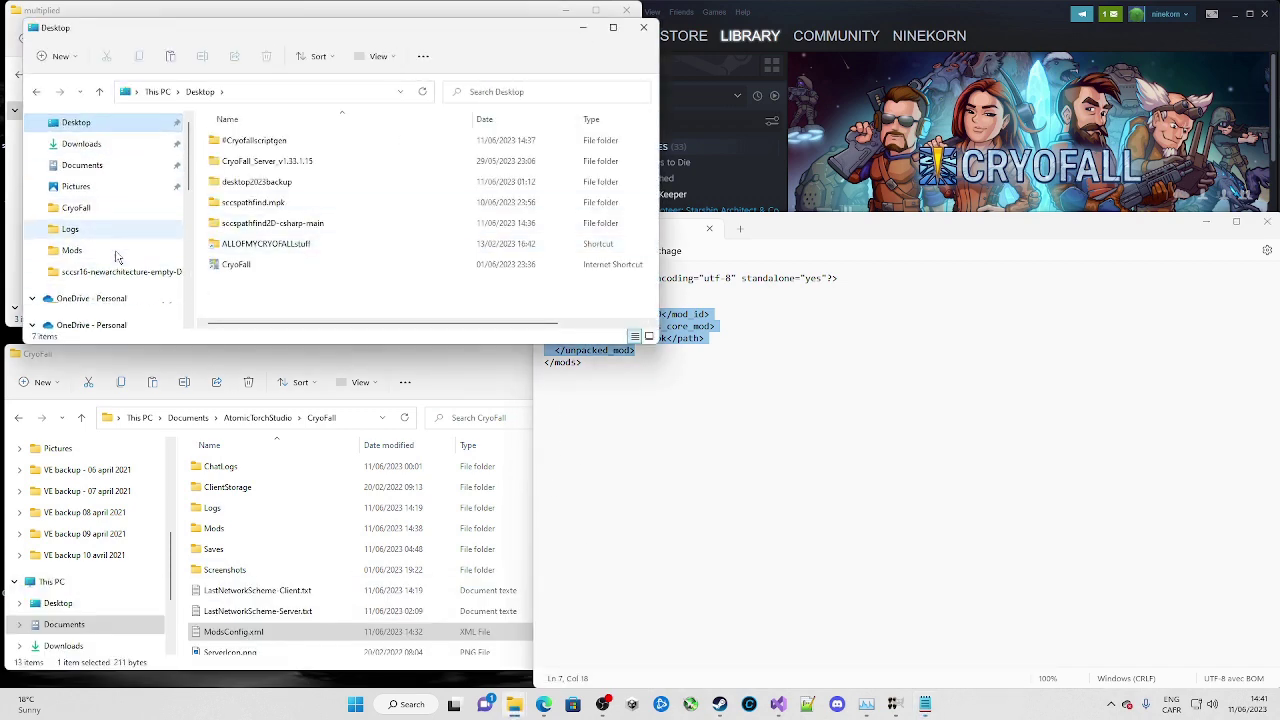
scroll(90, 262, "down", 5)
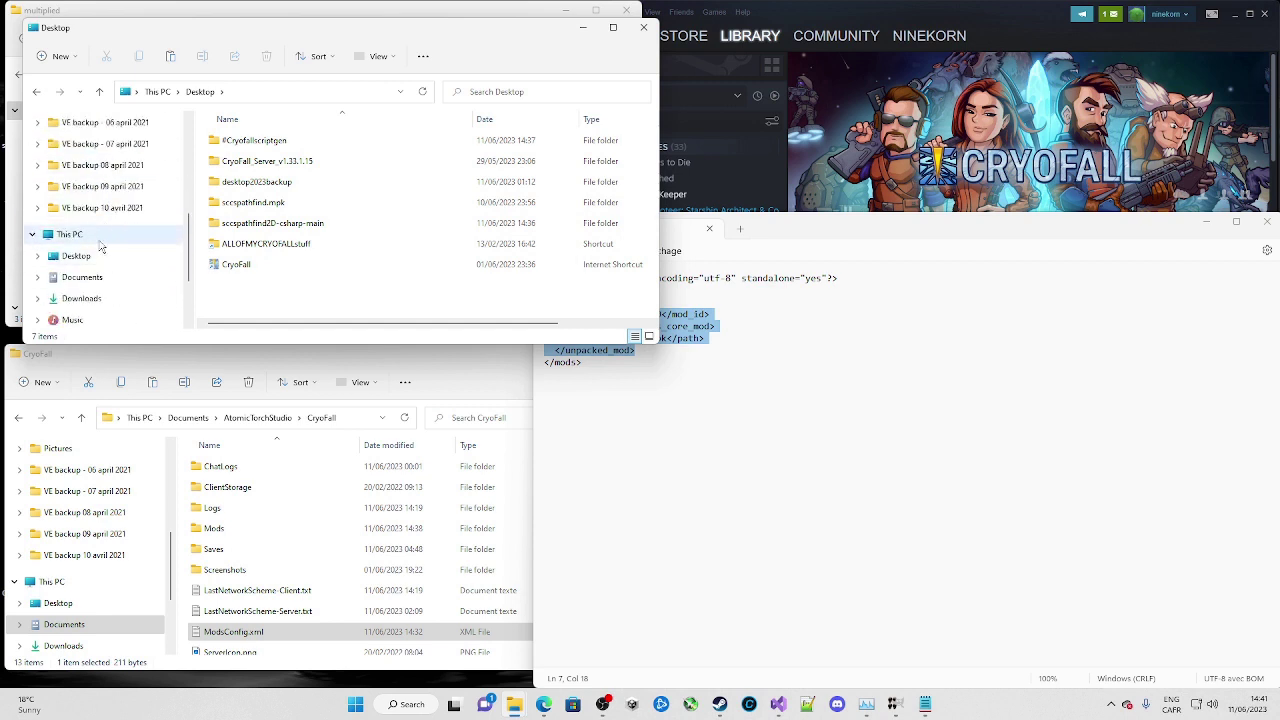
left_click(80, 236)
double_click(290, 272)
scroll(296, 254, "down", 1)
double_click(262, 175)
scroll(286, 250, "down", 6)
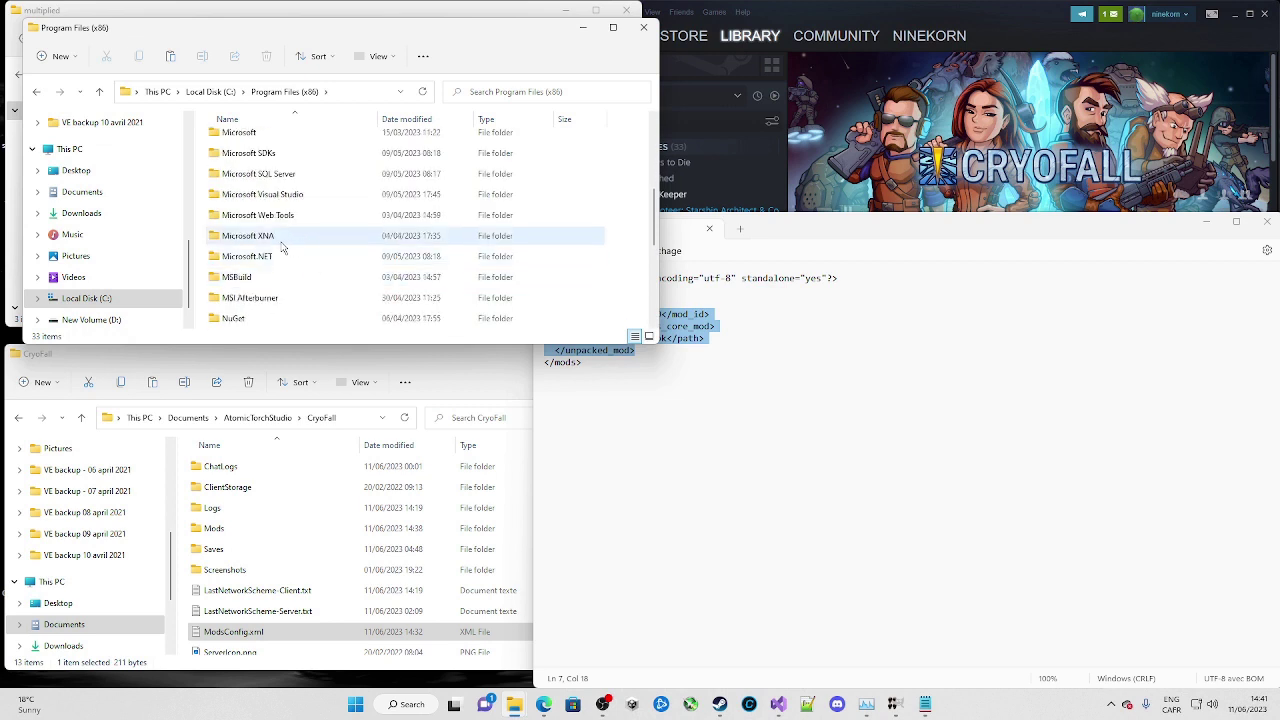
double_click(245, 196)
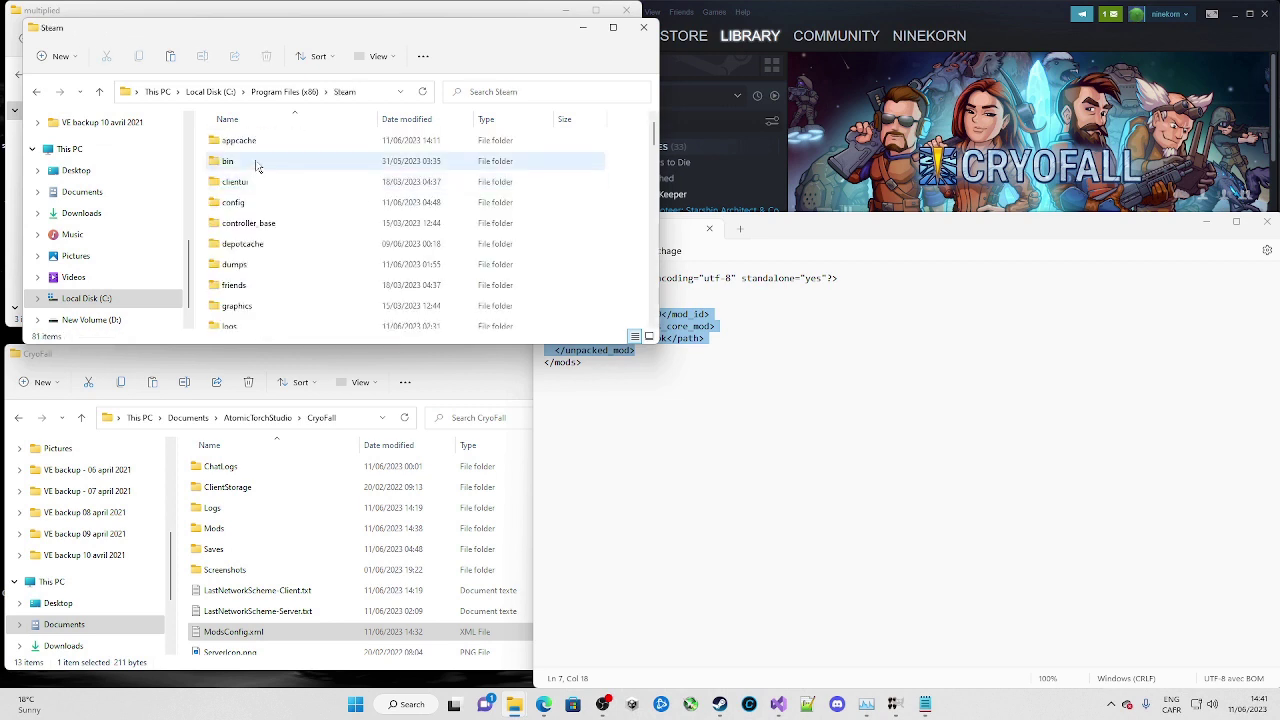
Step: Browse to steamapps/common/CryoFall/Core inside the Steam folder and point out the Core.cpk folder
scroll(252, 240, "down", 5)
left_click(257, 174)
double_click(257, 174)
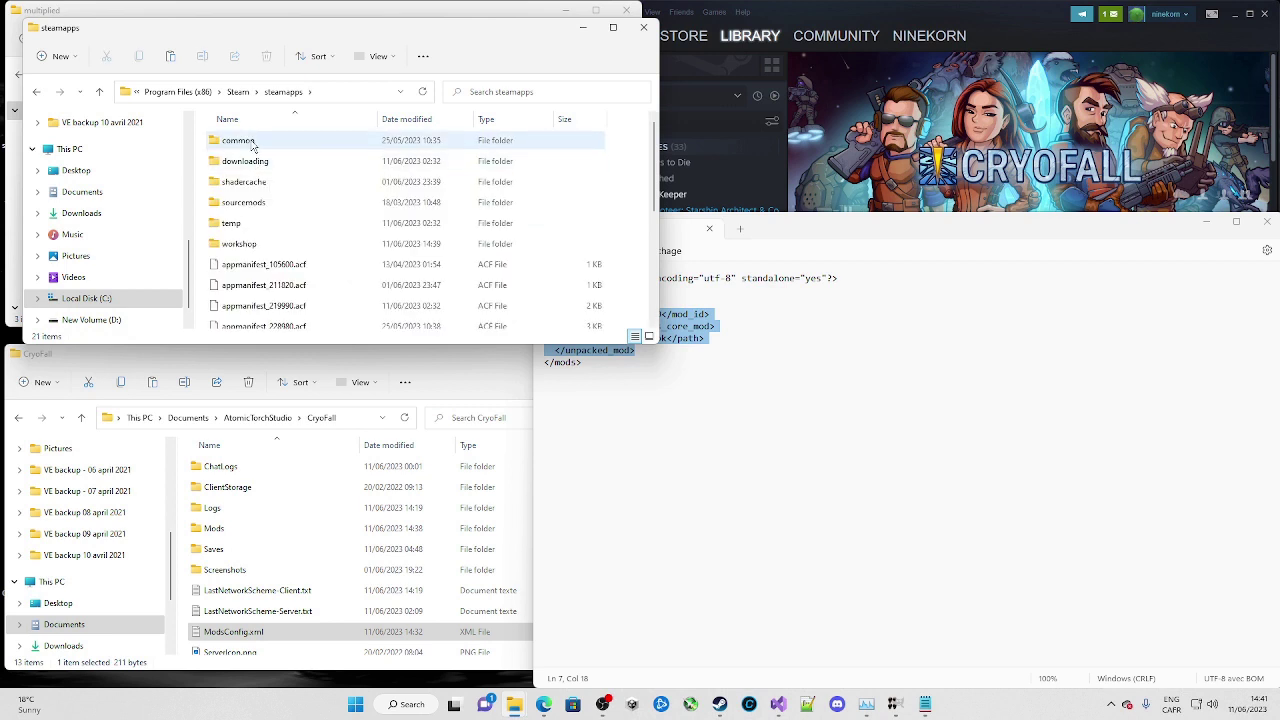
double_click(258, 142)
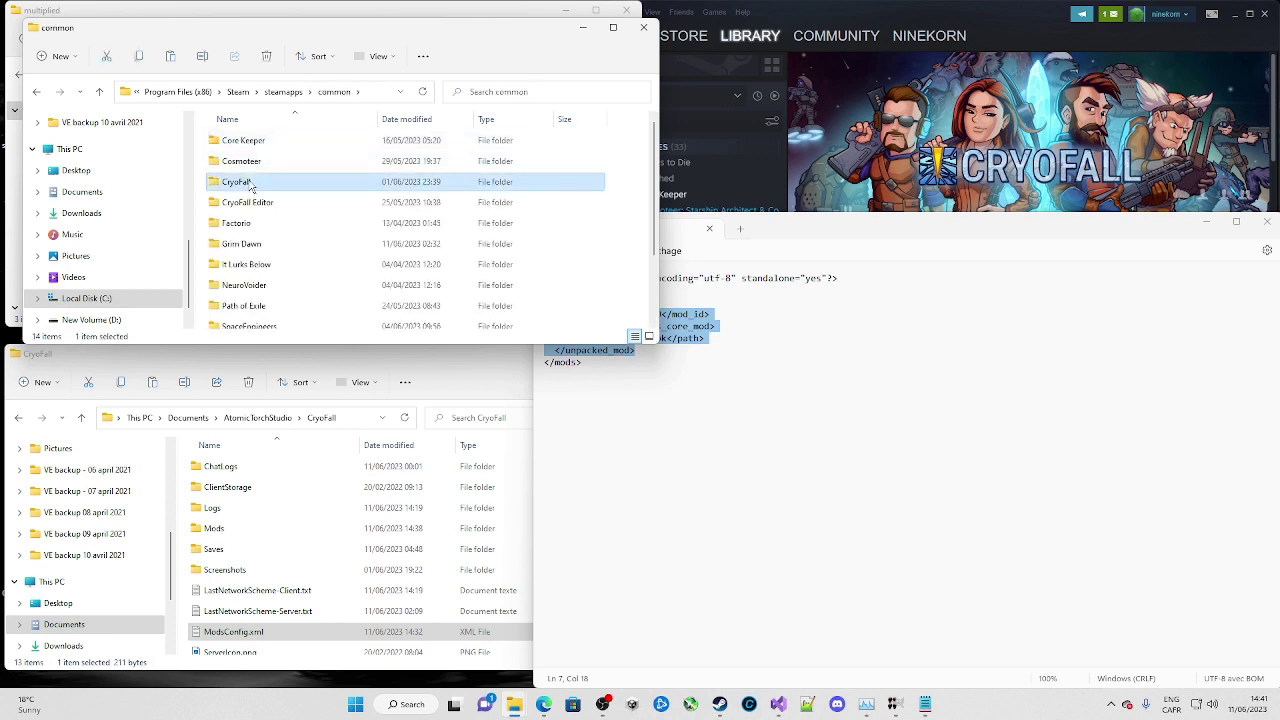
double_click(261, 178)
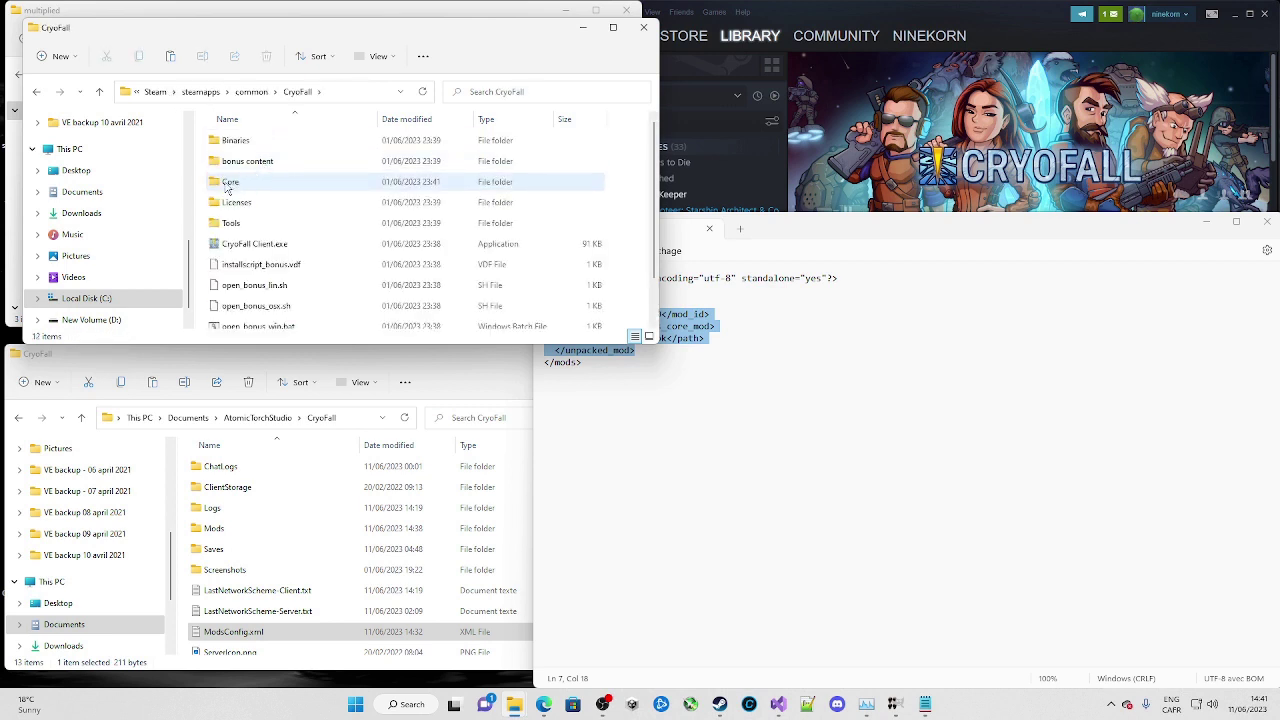
double_click(234, 184)
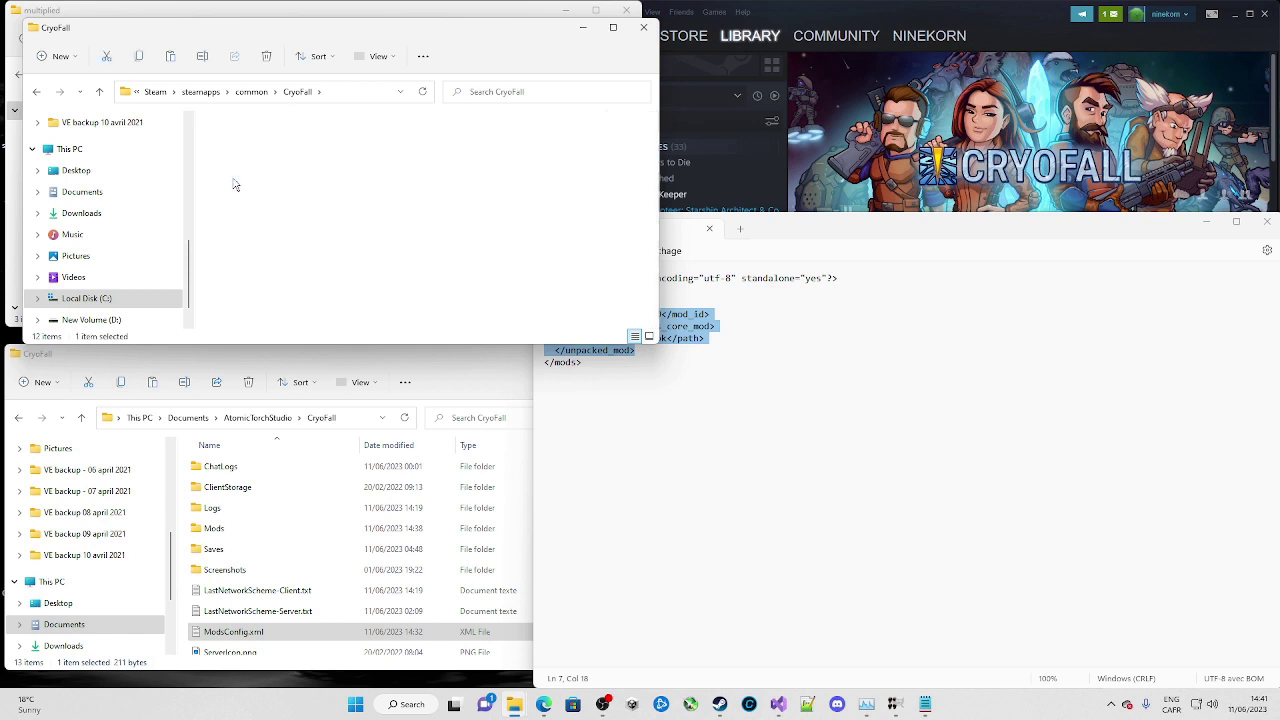
left_click(240, 148)
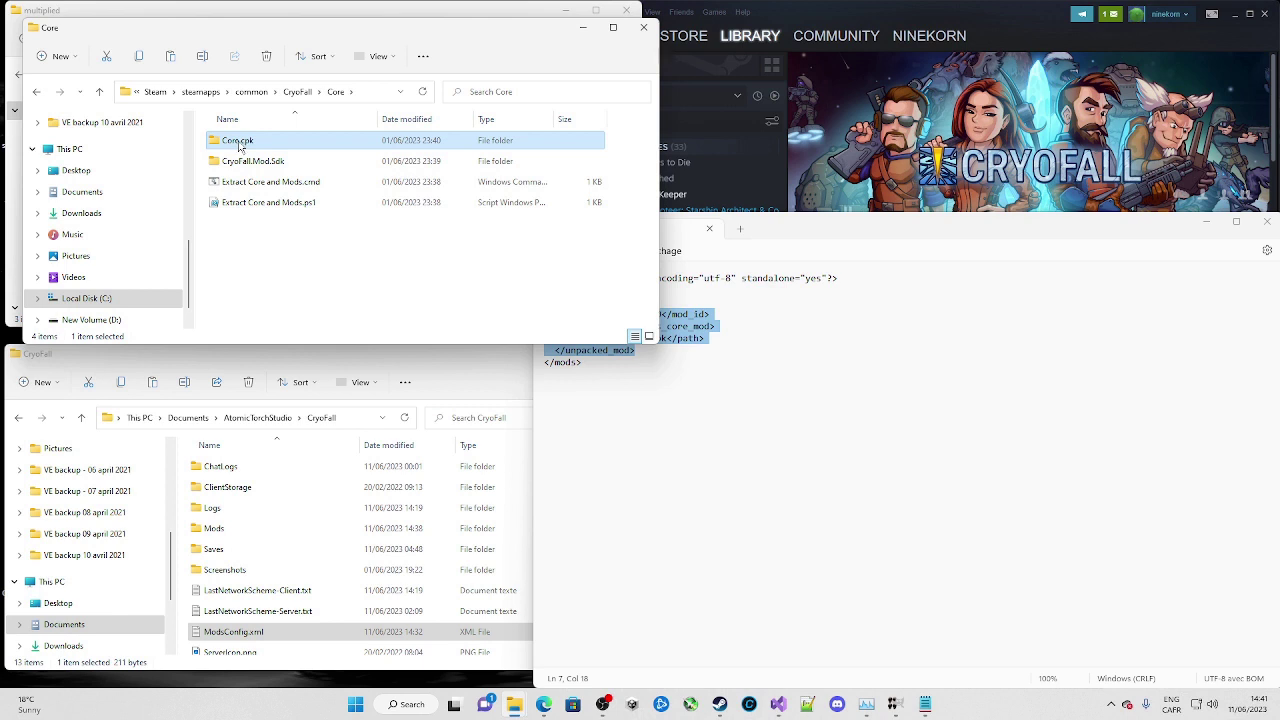
left_click(255, 250)
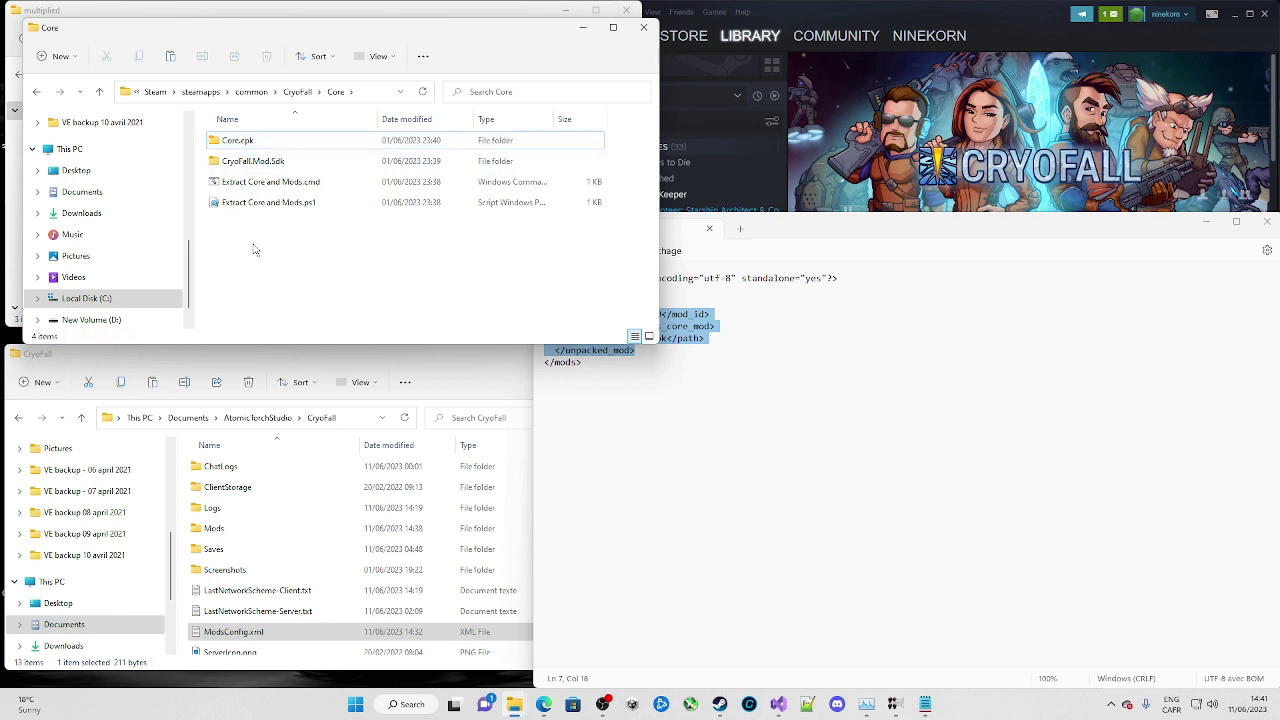
left_click(234, 148)
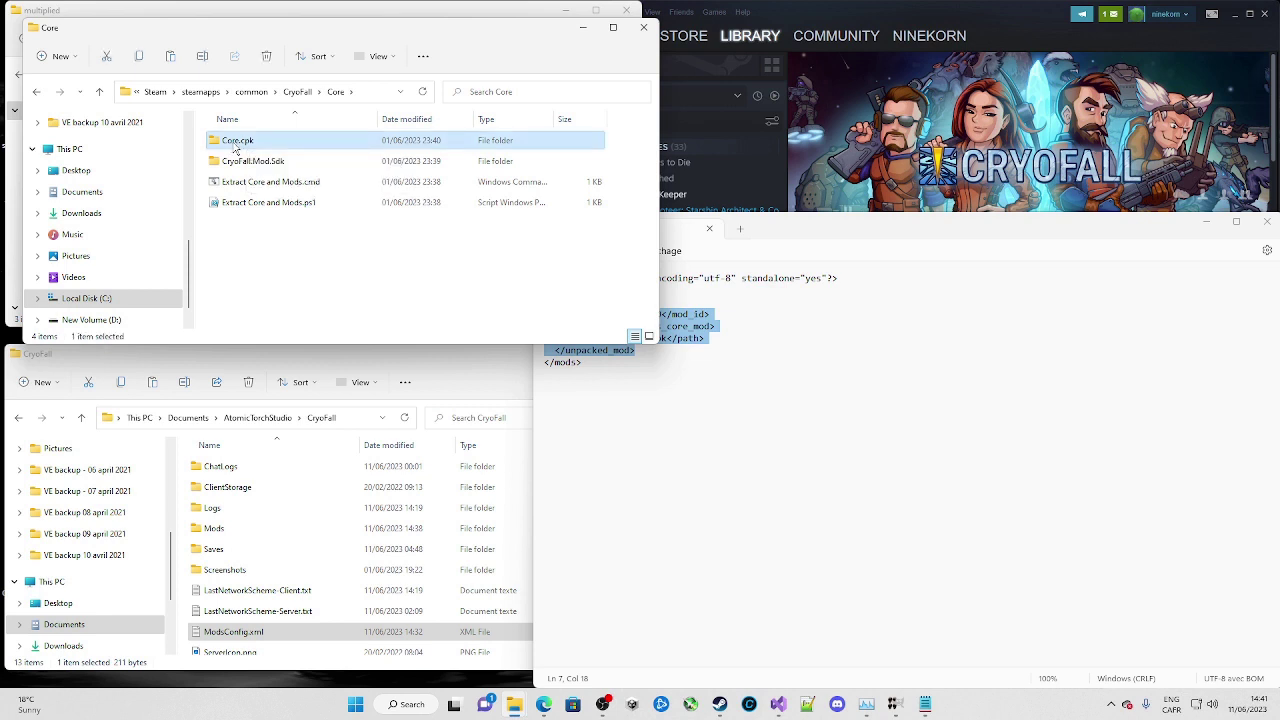
Step: Create a text document in the CryoFall Core folder and try to name it core.cpk
left_click(255, 248)
right_click(260, 250)
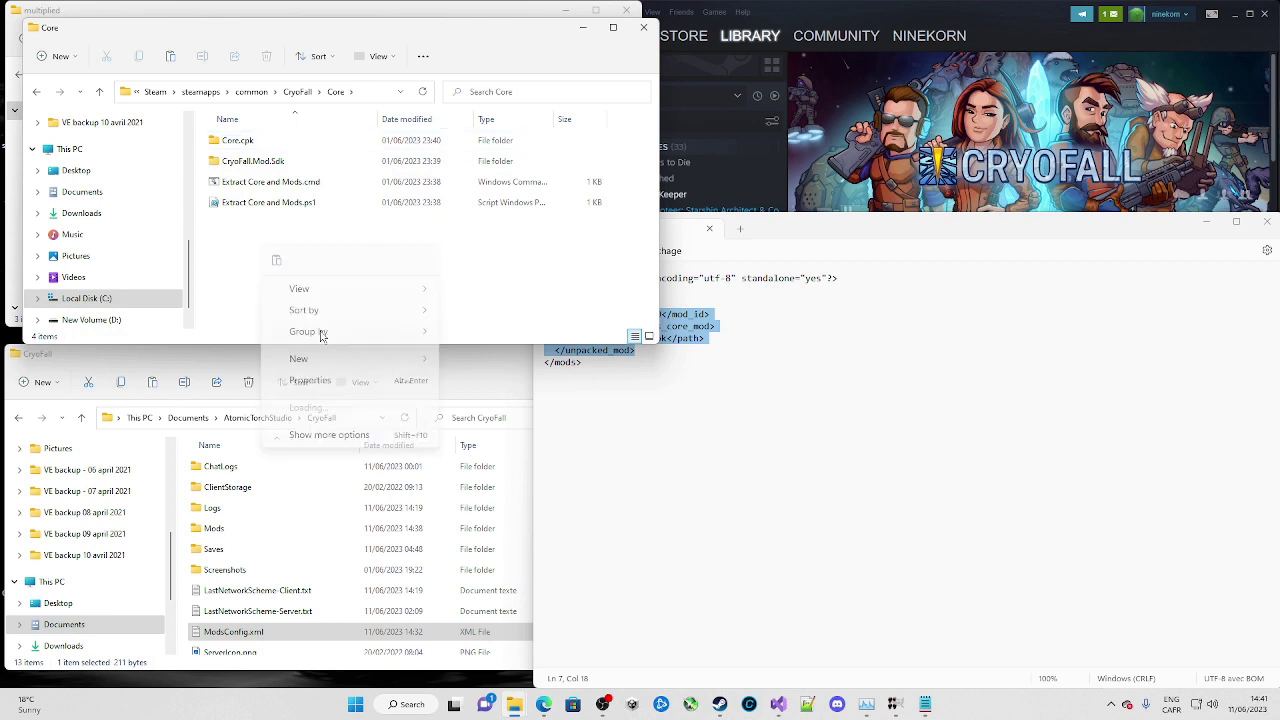
mouse_move(318, 358)
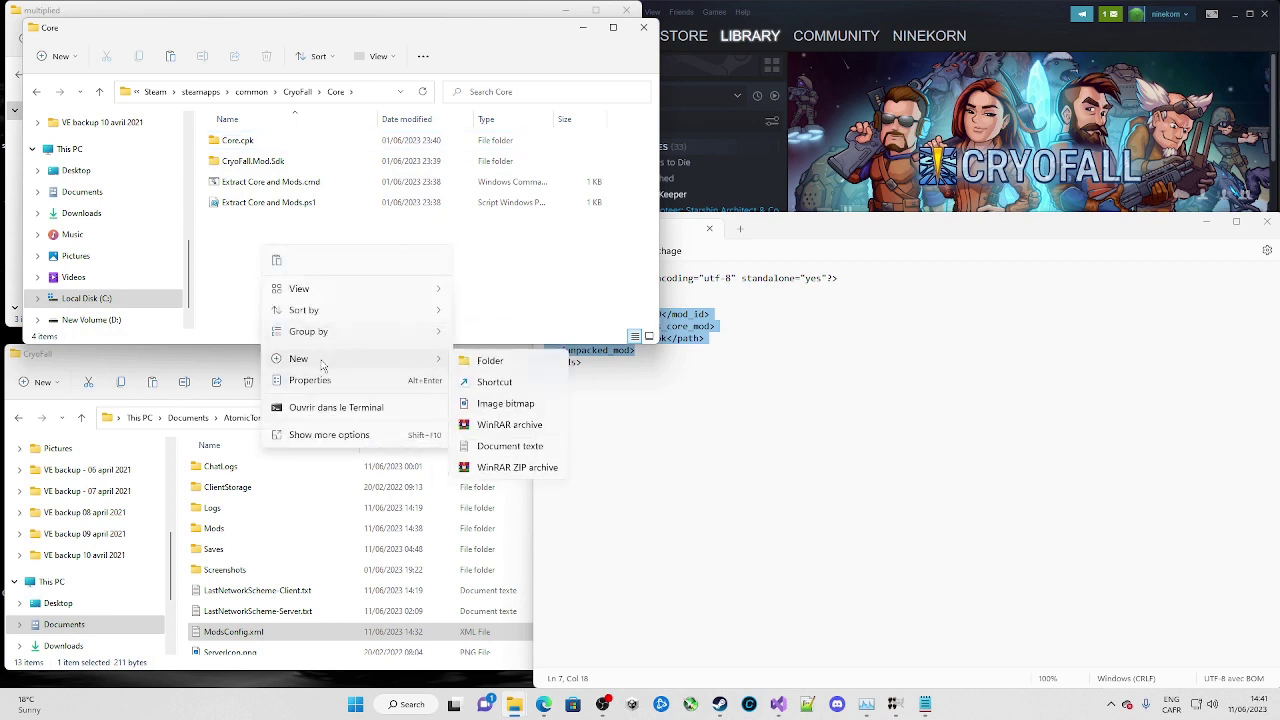
left_click(500, 445)
type("core.cpk")
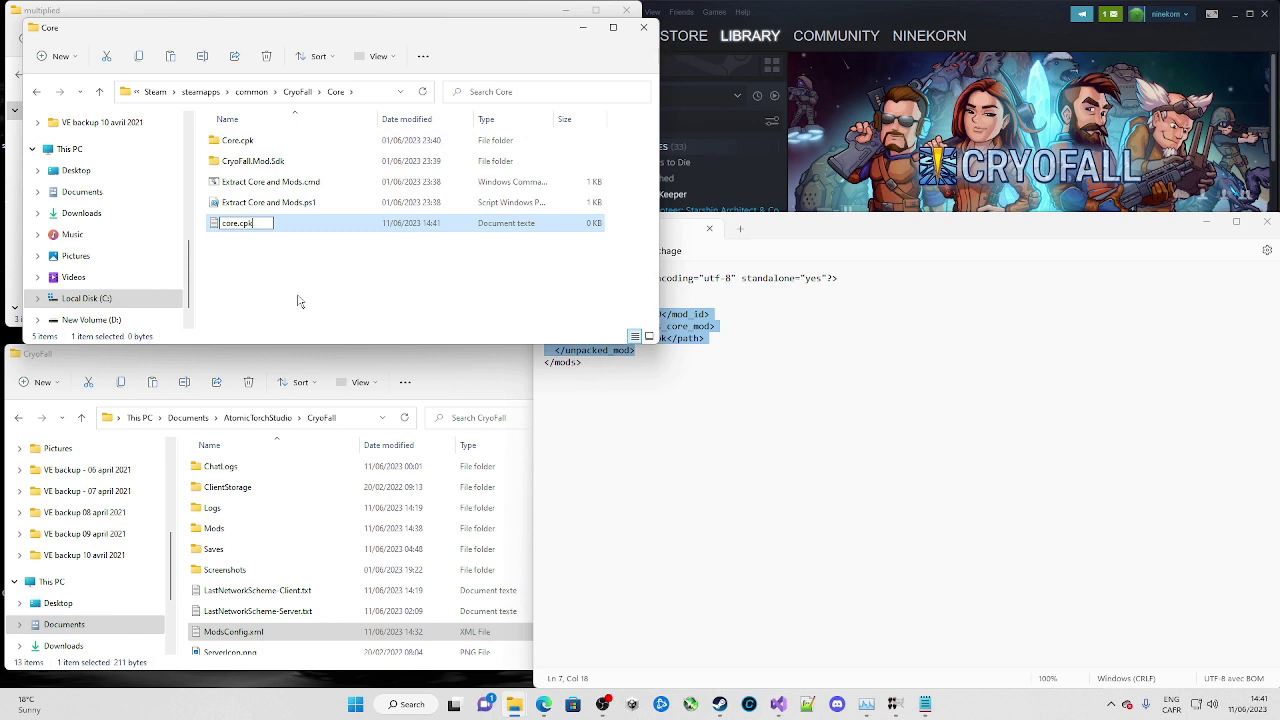
key("Return")
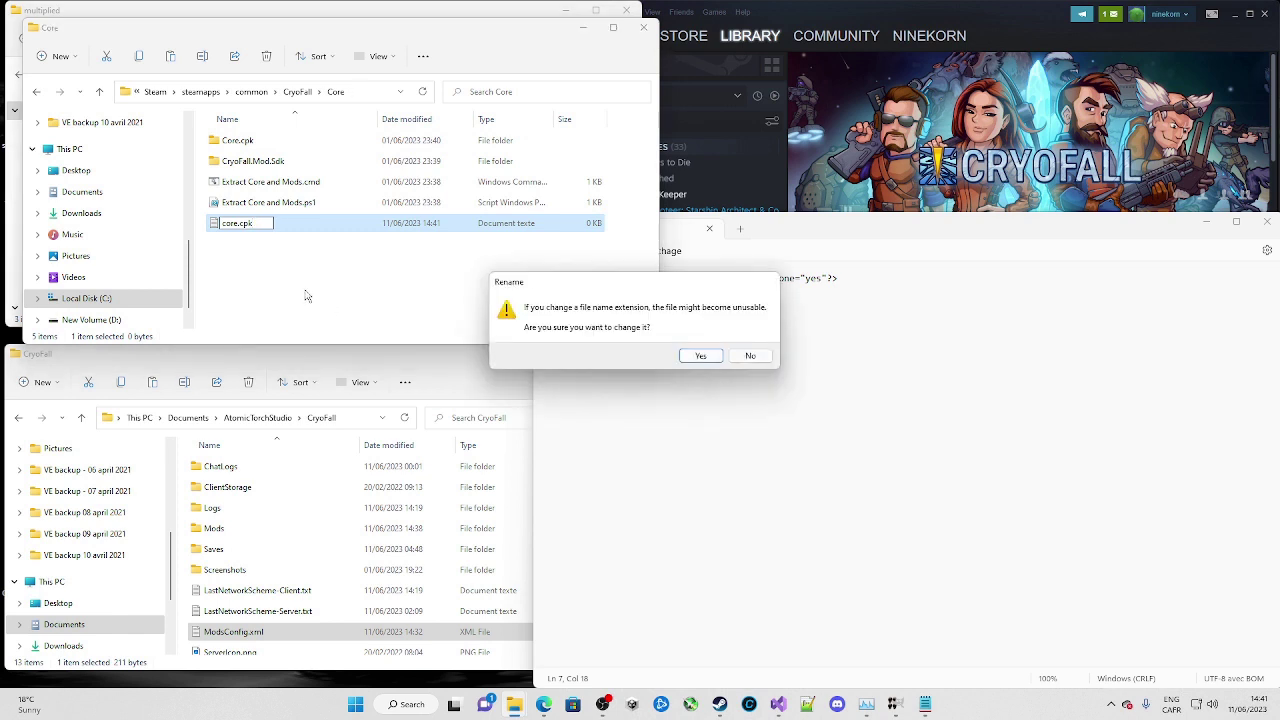
left_click(699, 357)
left_click(745, 410)
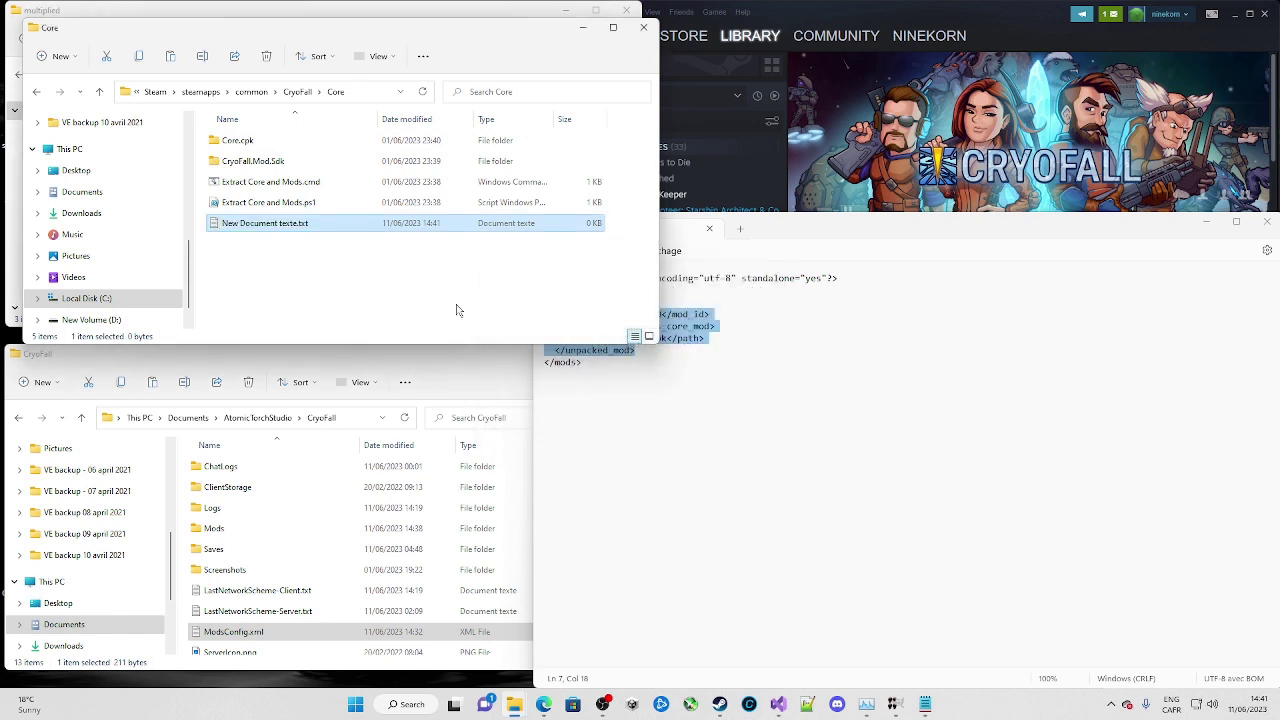
Step: Clear Steam out of the way, move the new text document from the Core folder to the desktop, and rename it core.cpk
left_click(1240, 22)
left_click(1233, 18)
left_click_drag(1110, 44, 727, 235)
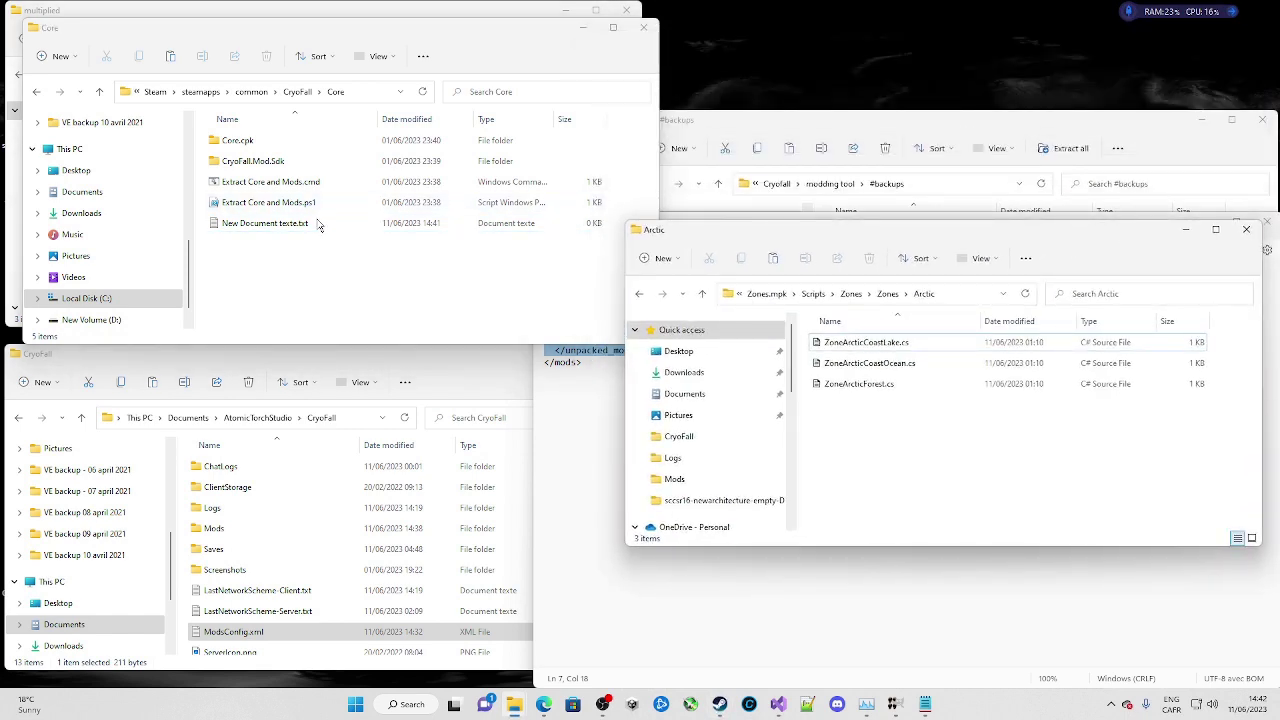
left_click(259, 228)
left_click_drag(798, 75, 868, 80)
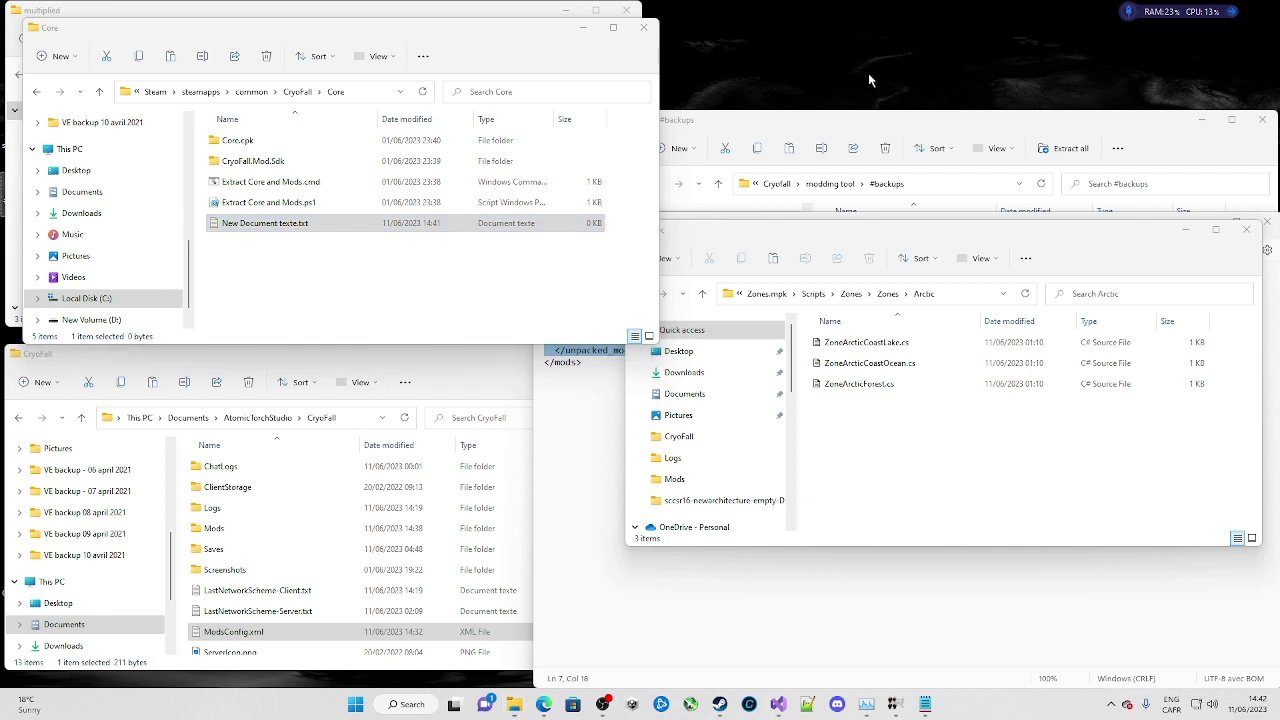
key("F2")
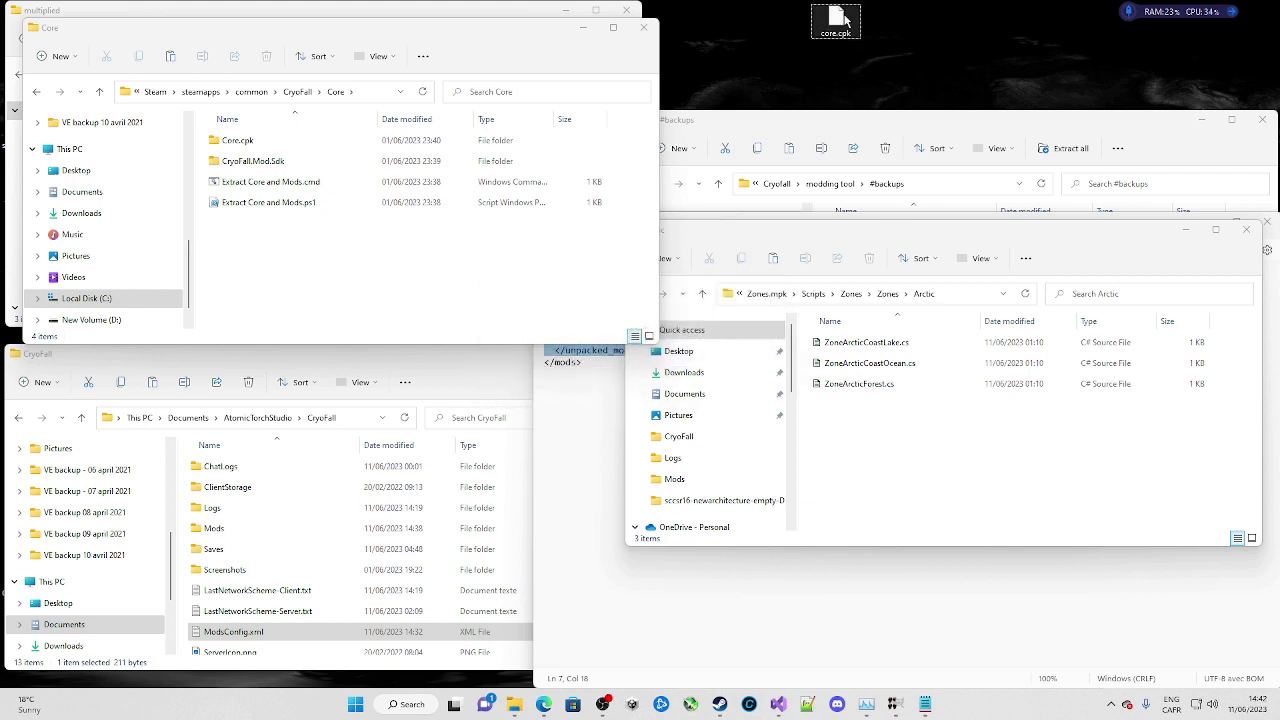
Step: Try to move the Core.cpk folder from the CryoFall Core folder to the desktop
left_click(268, 255)
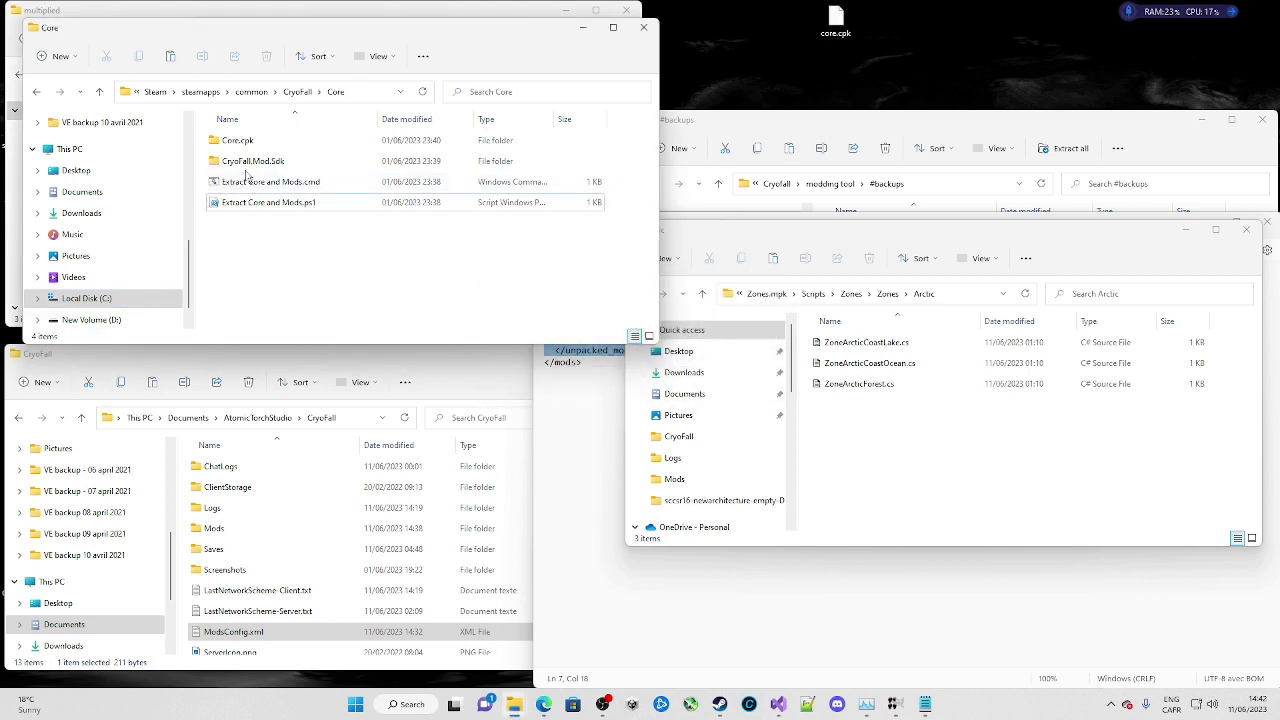
left_click(232, 146)
left_click_drag(232, 146, 1002, 55)
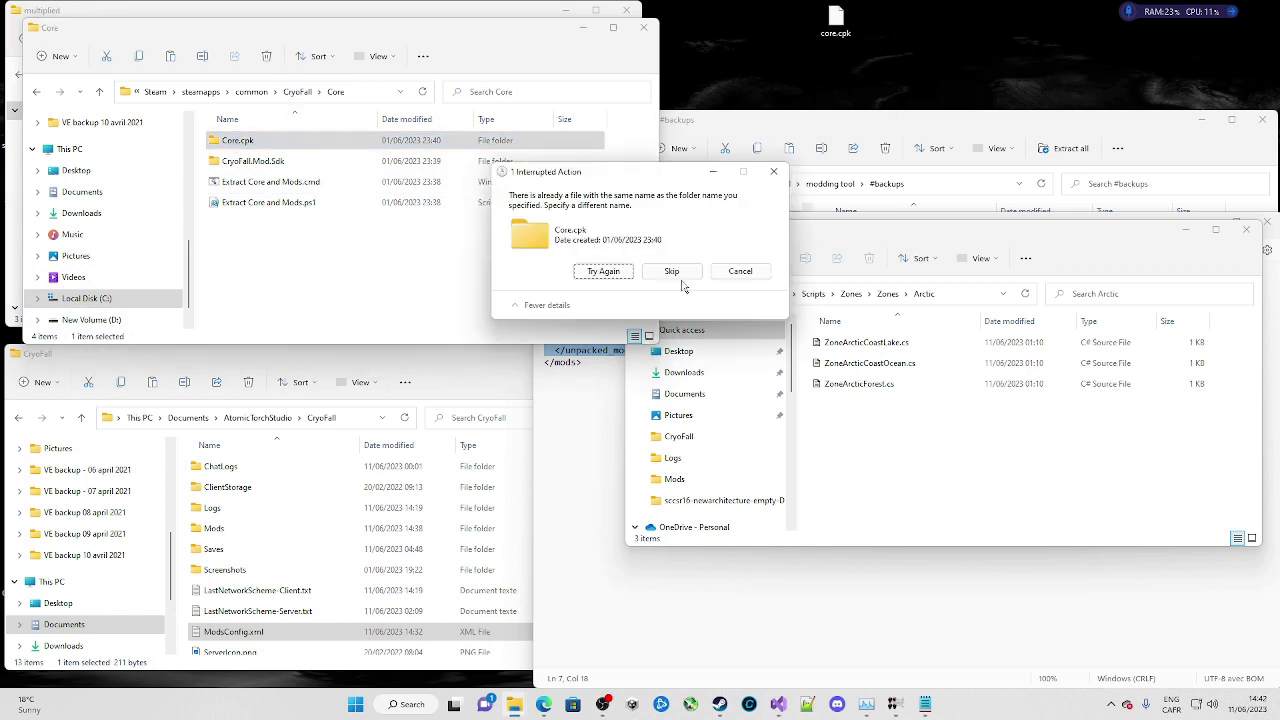
left_click(745, 276)
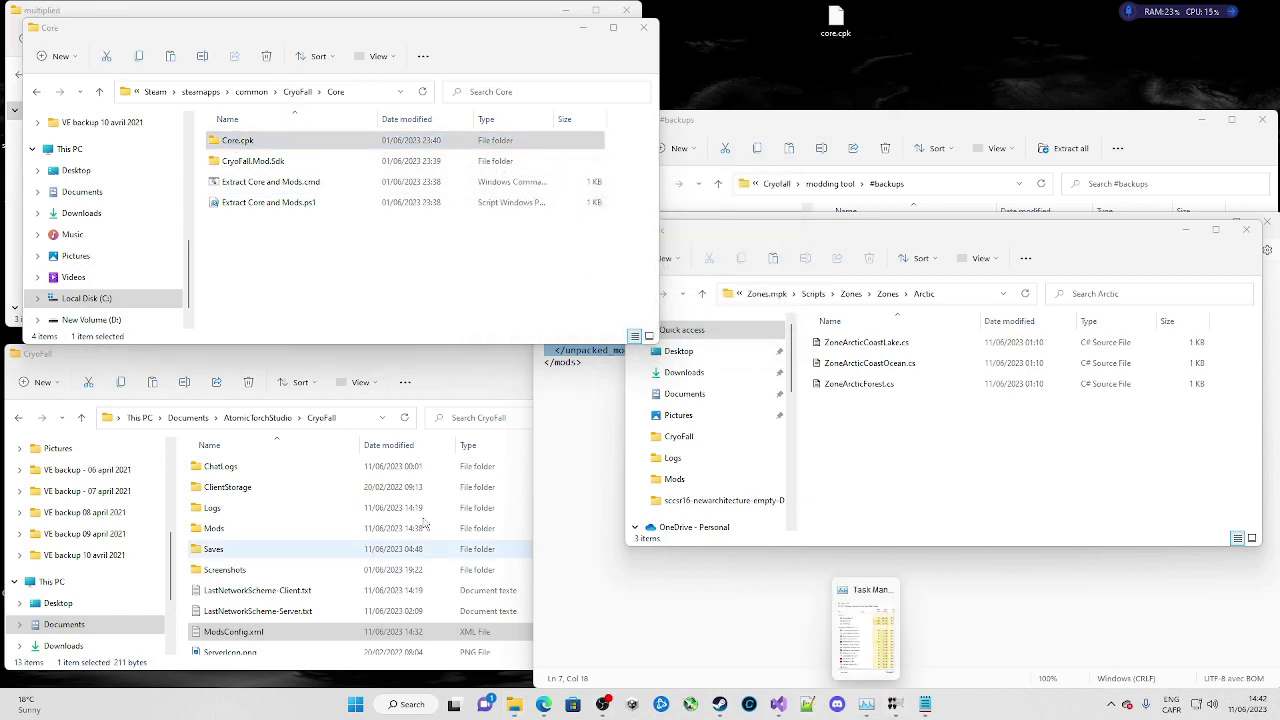
left_click(320, 275)
Step: Rename the core.cpk file on the desktop to core.zip
left_click(830, 24)
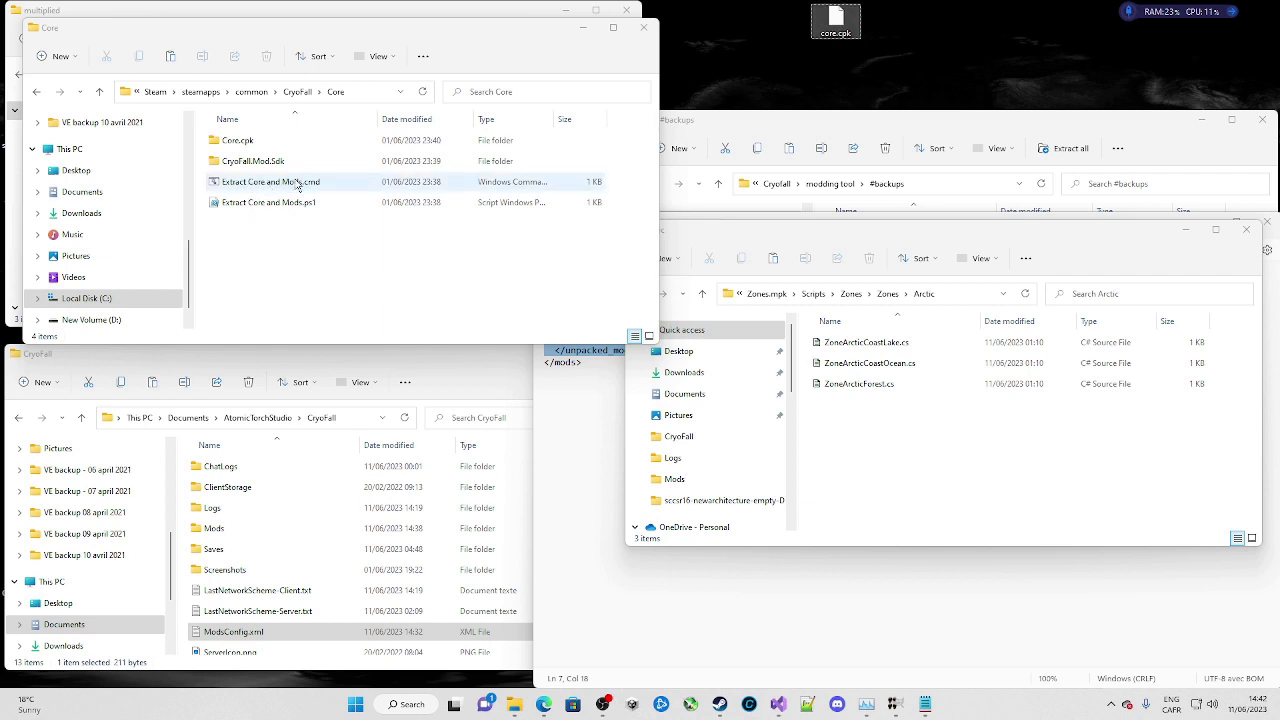
left_click(847, 34)
key("End")
key("BackSpace")
key("BackSpace")
key("BackSpace")
type("zip")
key("Return")
key("Return")
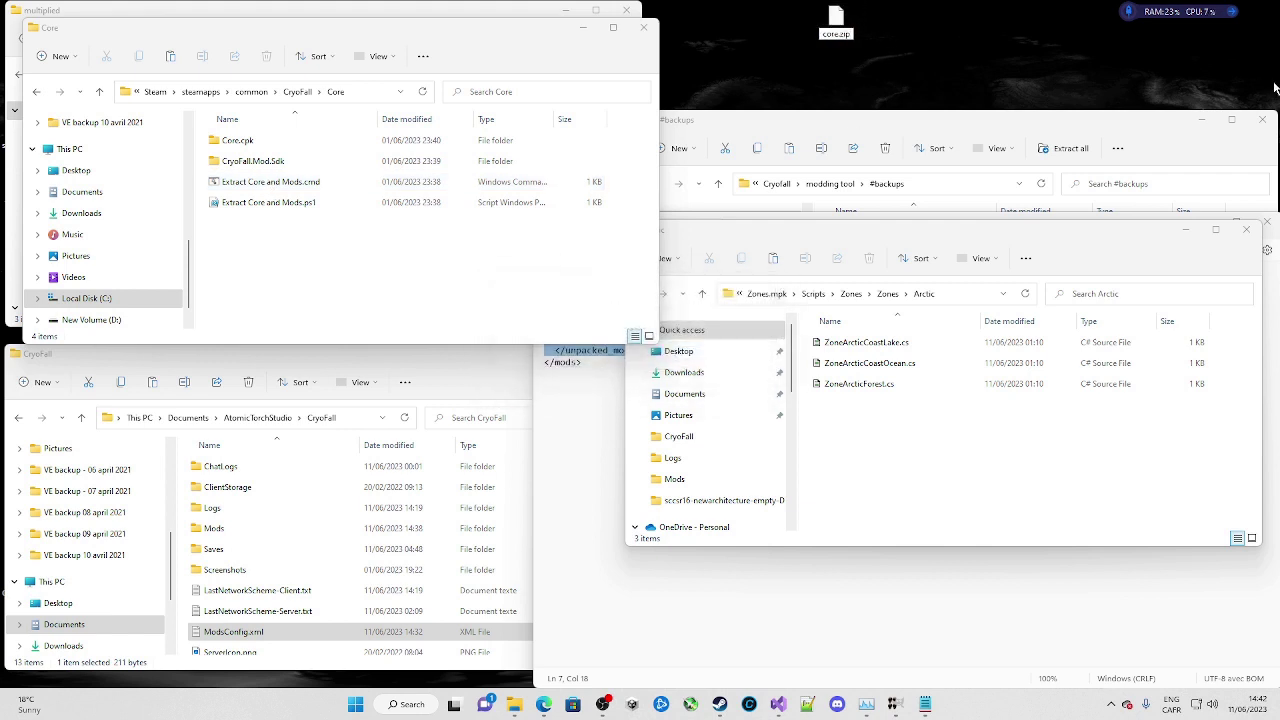
Step: Try to extract the core.zip archive on the desktop, and point out the archive
right_click(847, 20)
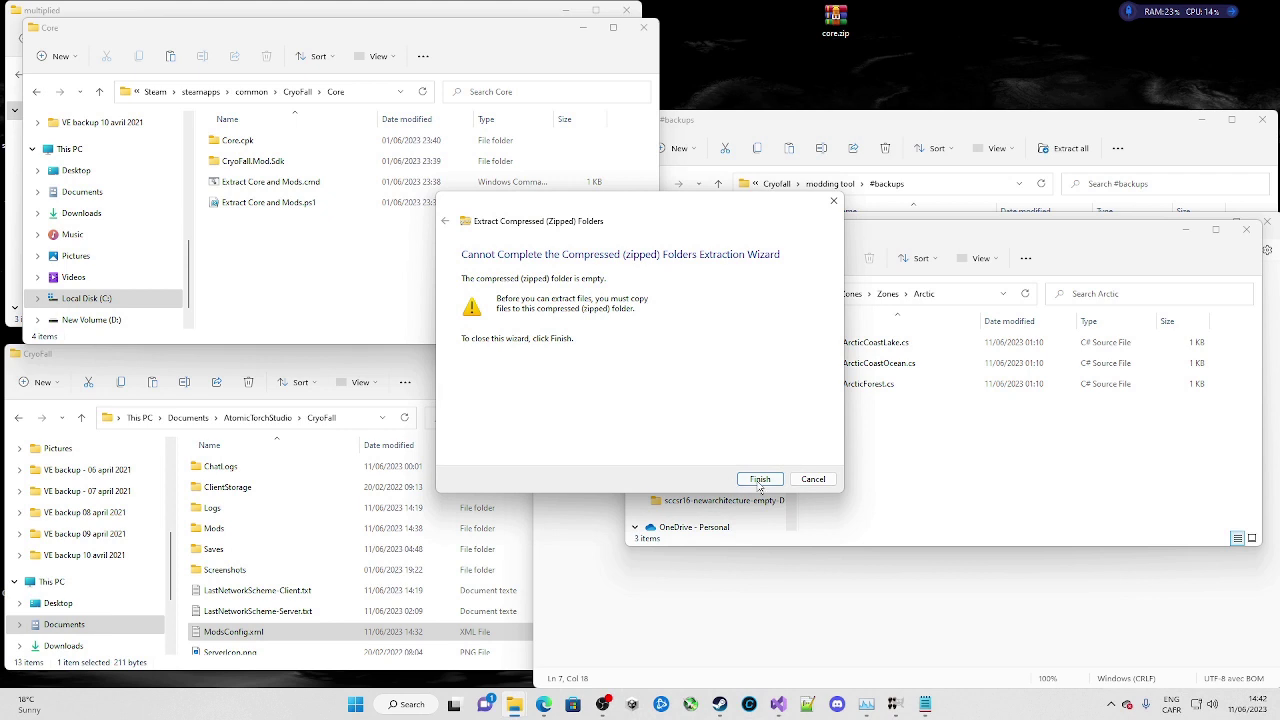
left_click(760, 480)
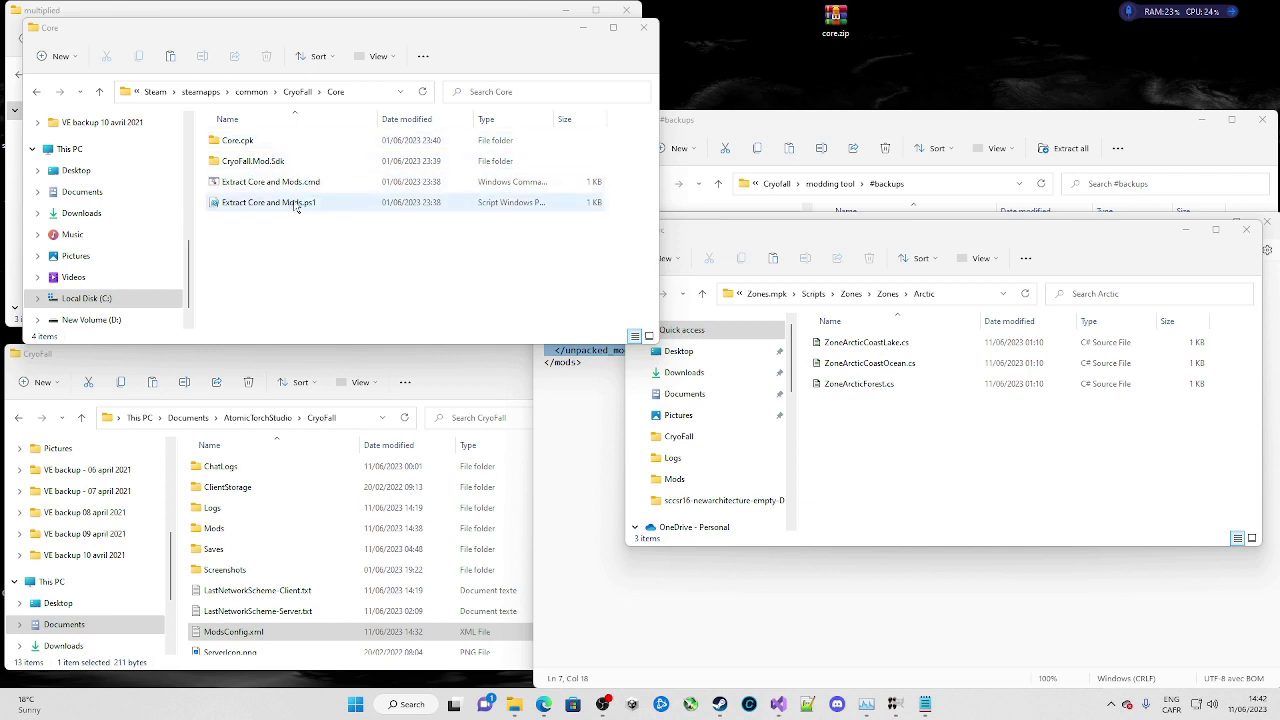
left_click(835, 15)
mouse_move(839, 39)
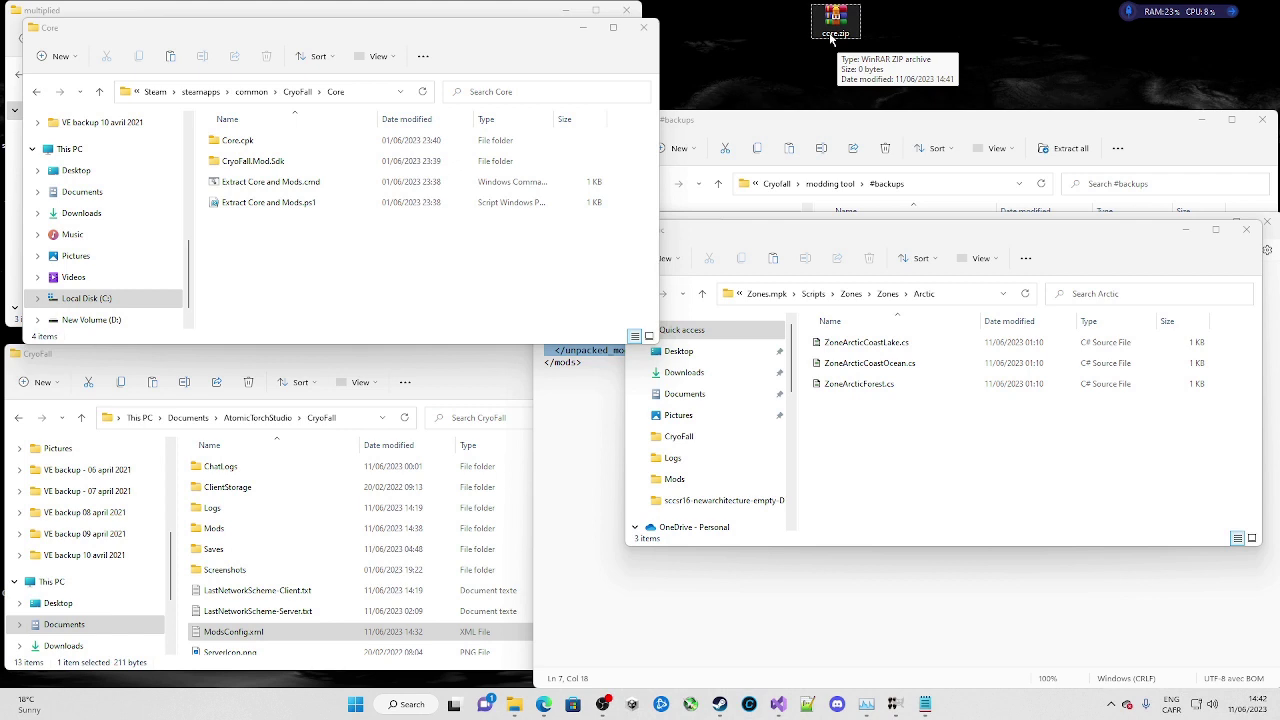
Step: Point out the Core.cpk folder, look into the Mods folder, and return to the AtomicTorchStudio/CryoFall folder
left_click(237, 141)
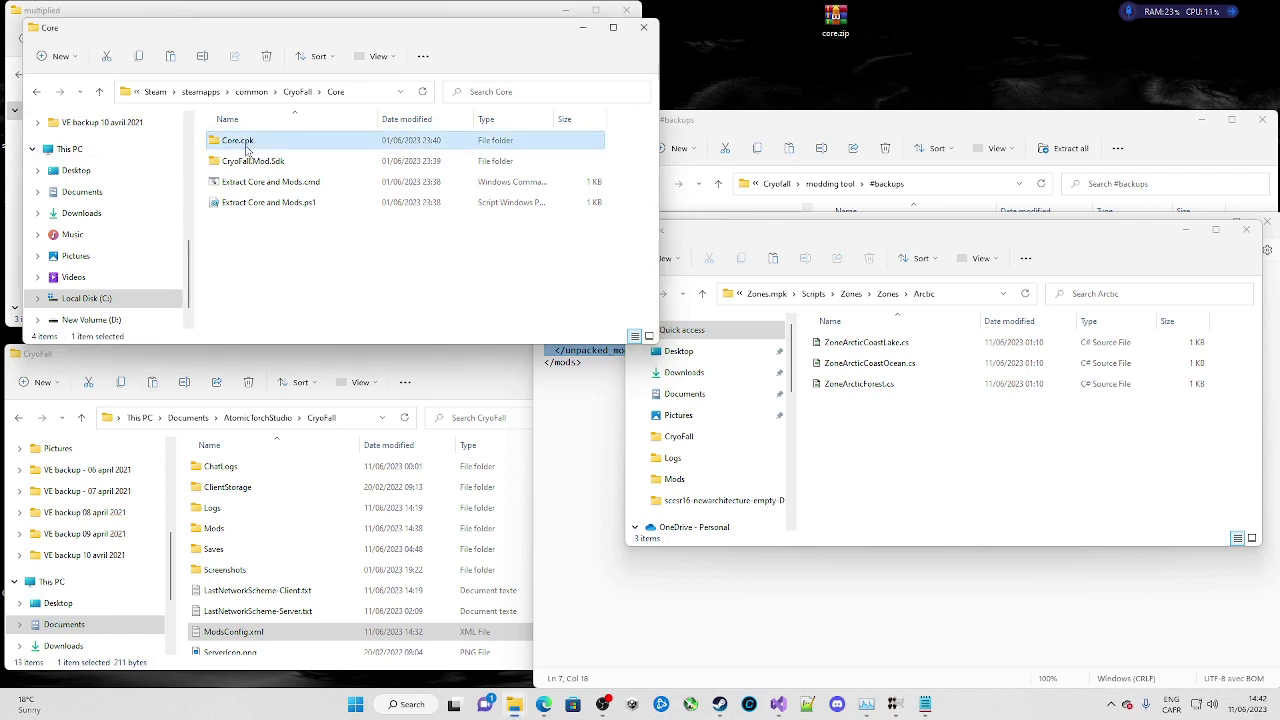
left_click(583, 27)
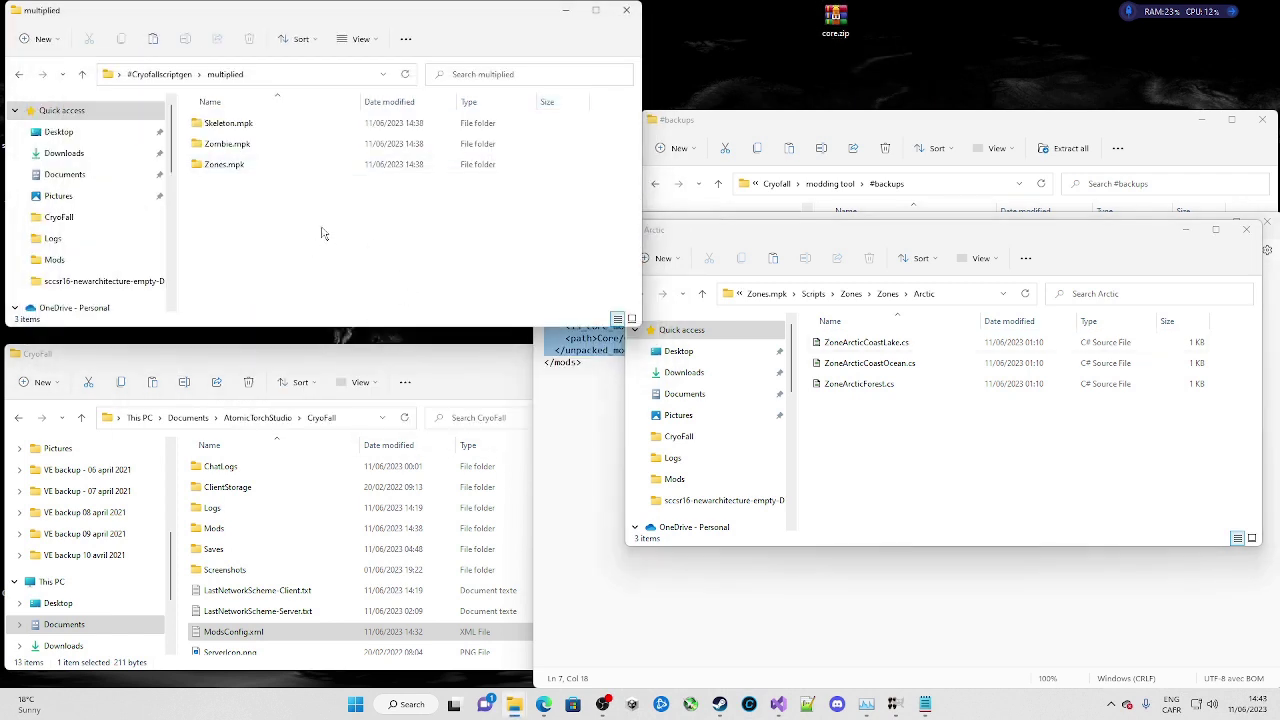
double_click(210, 528)
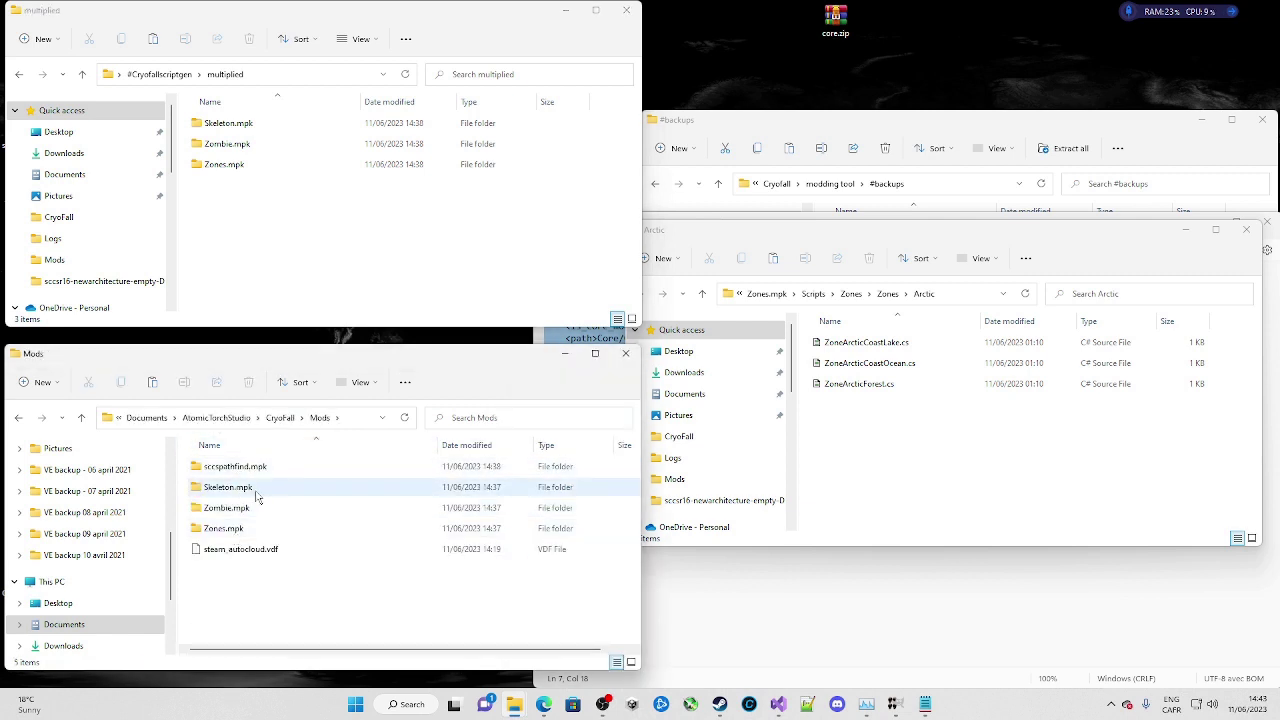
left_click(953, 445)
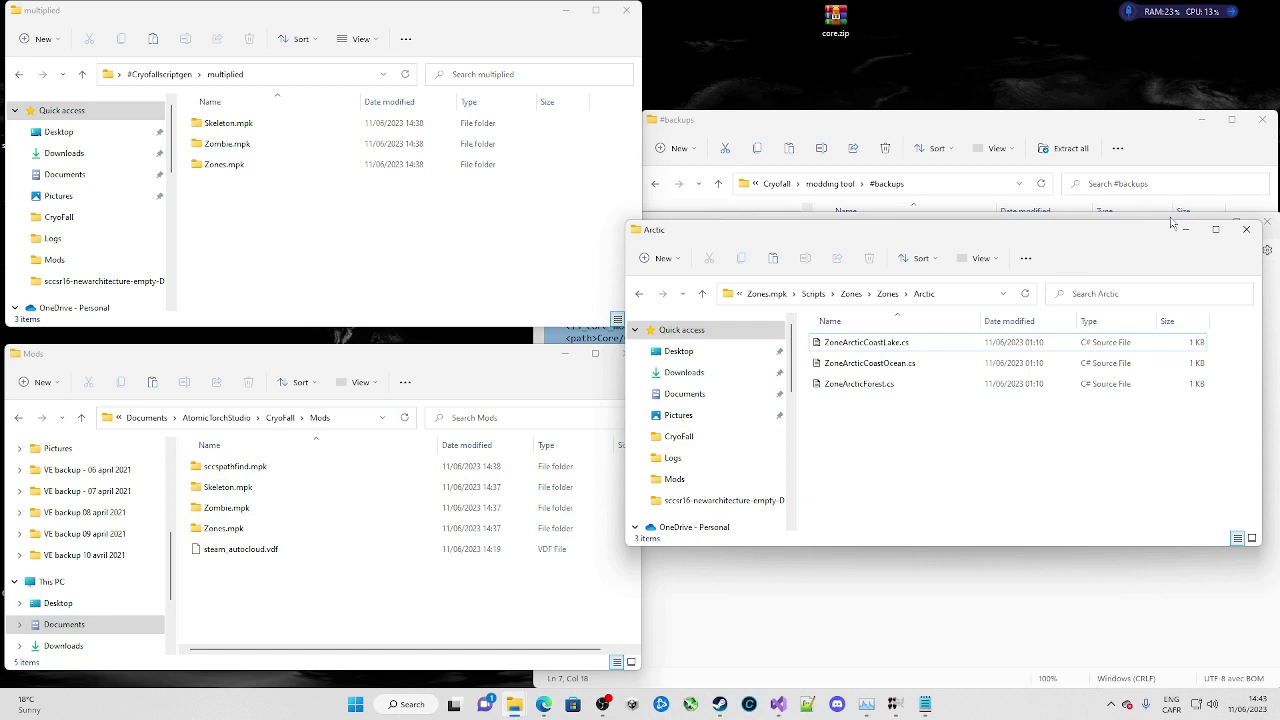
left_click(210, 421)
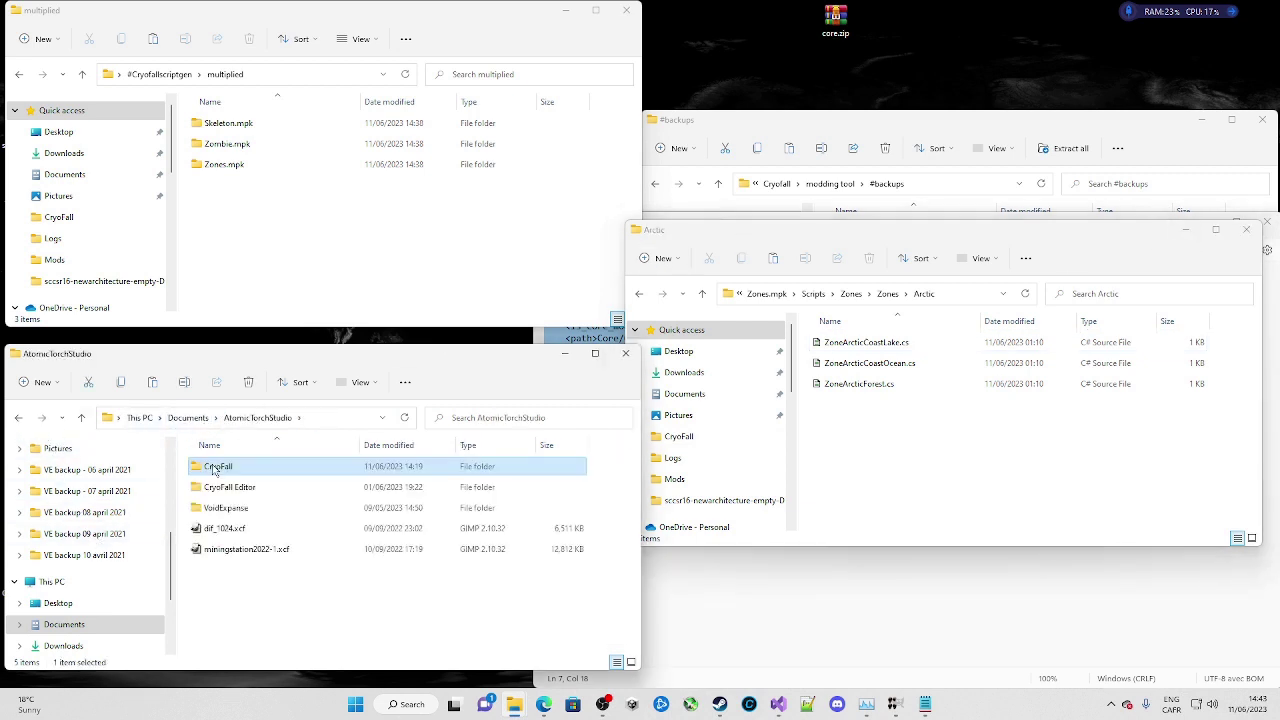
double_click(213, 470)
Step: Bring ModsConfig.xml back up in Notepad and highlight its entire content
left_click(925, 704)
left_click(736, 334)
key("ctrl+a")
left_click(697, 418)
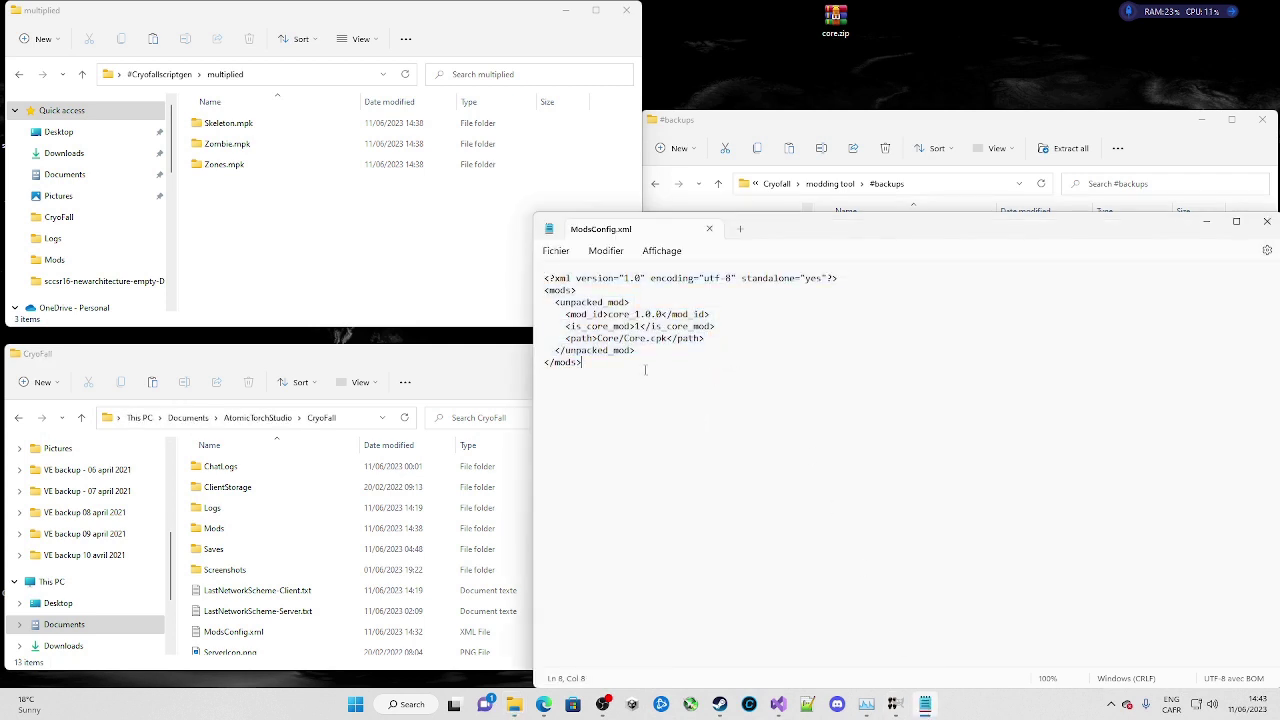
left_click_drag(645, 370, 521, 262)
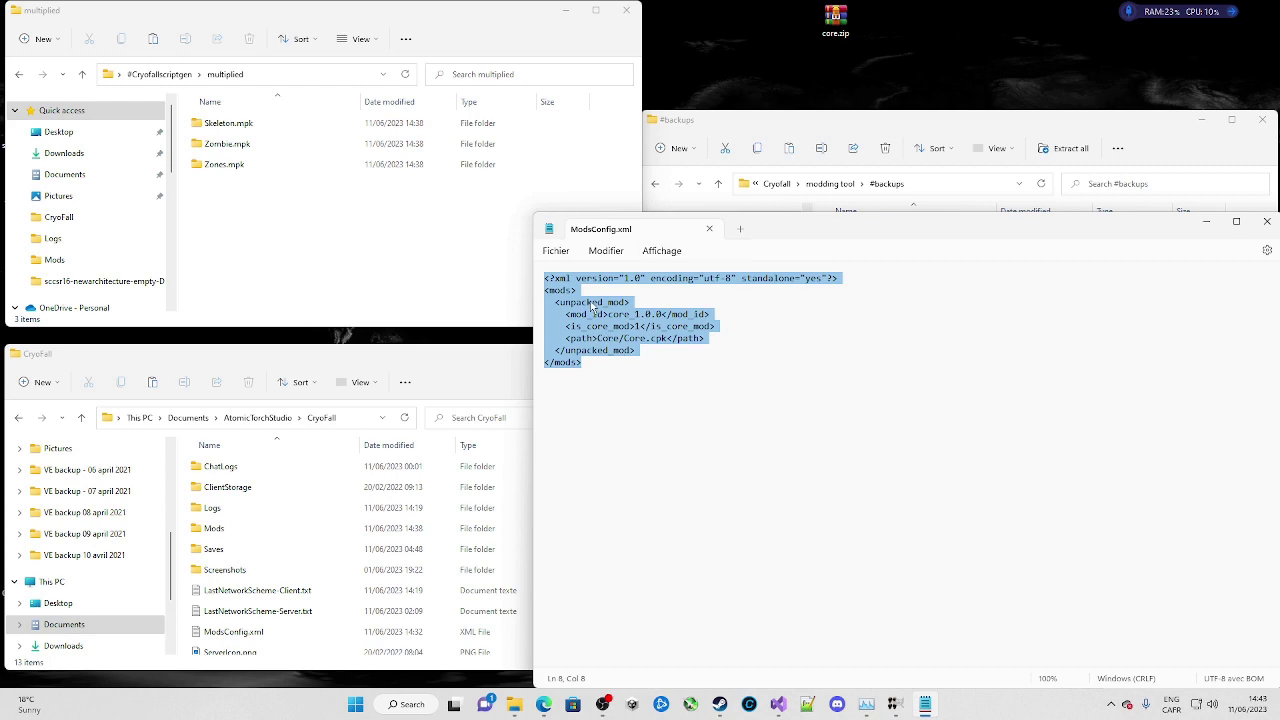
left_click_drag(895, 237, 628, 230)
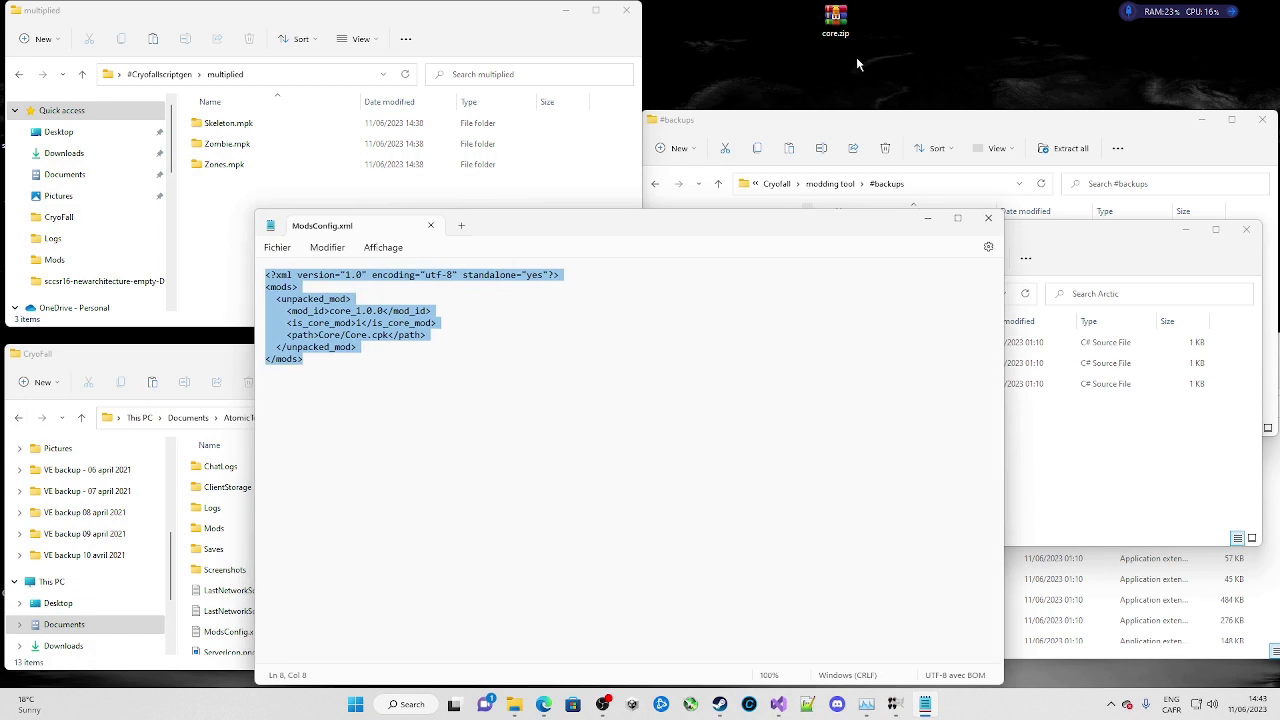
left_click_drag(879, 1, 780, 52)
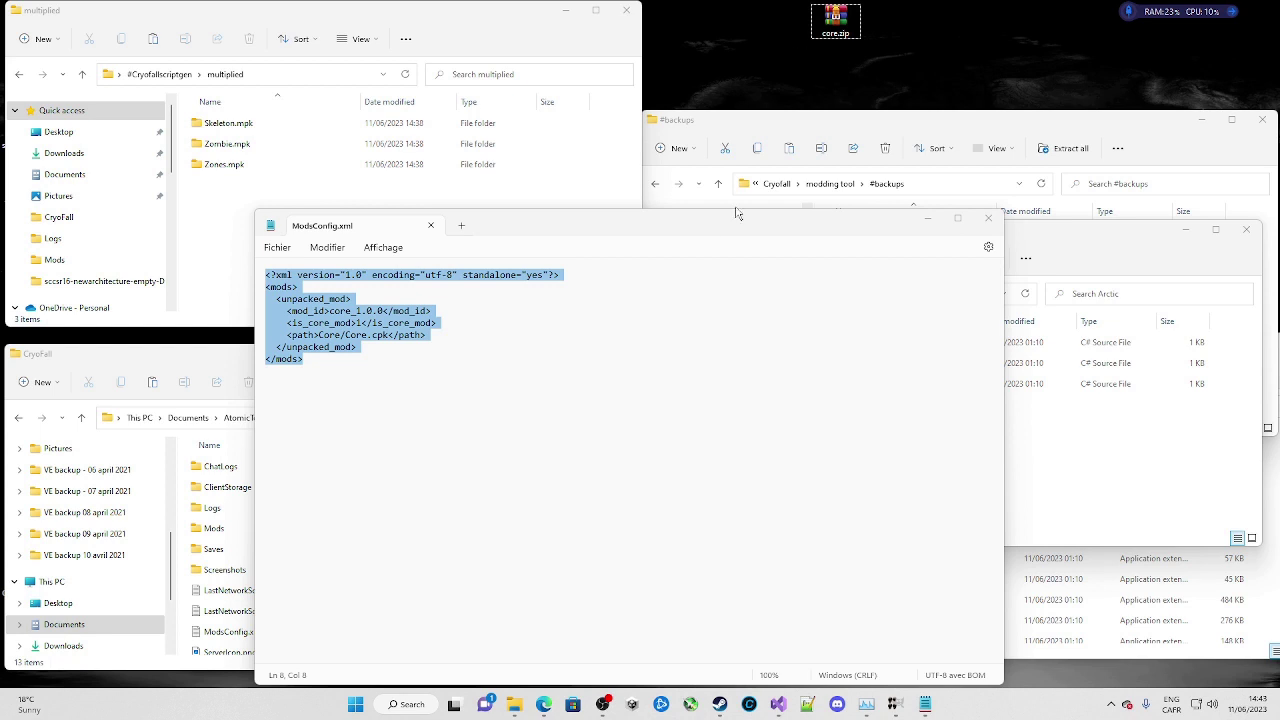
left_click(420, 397)
key("ctrl+a")
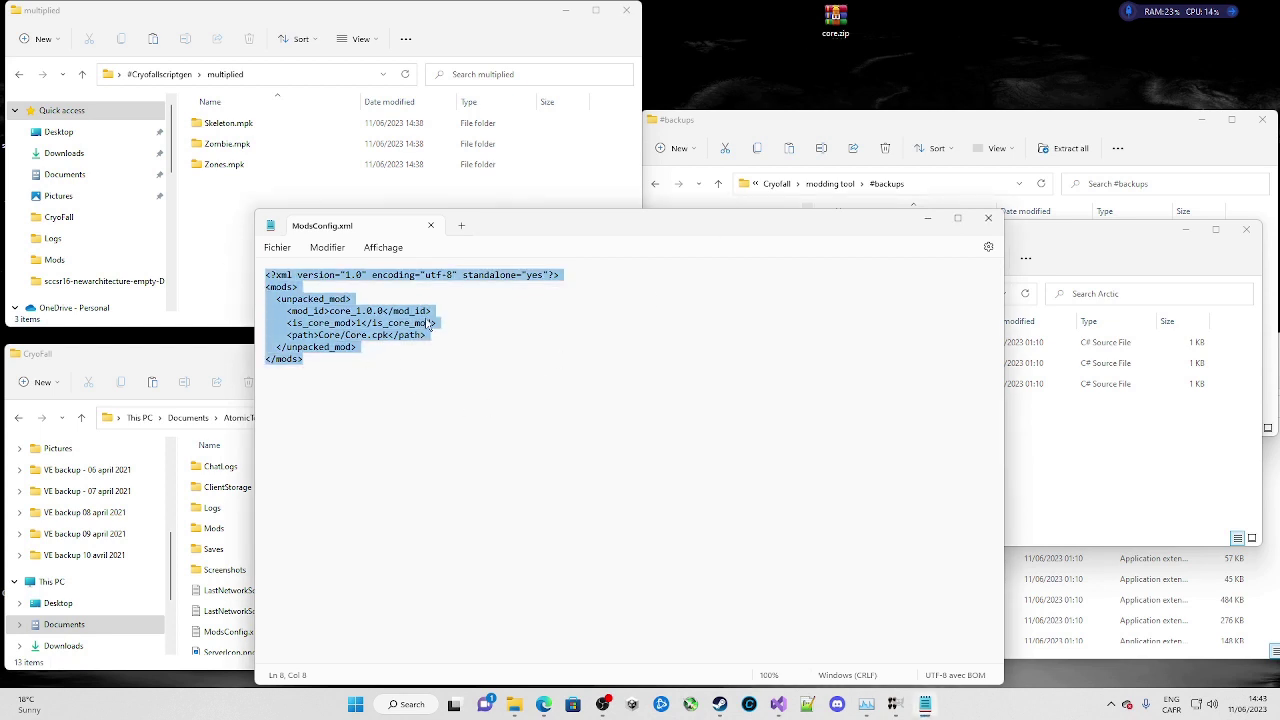
left_click(433, 360)
Step: Rearrange the windows to uncover the desktop folders, and open the backup ModsConfig.xml from Cryofall/modding tool/#backups
left_click_drag(571, 229, 826, 210)
left_click_drag(450, 21, 448, 382)
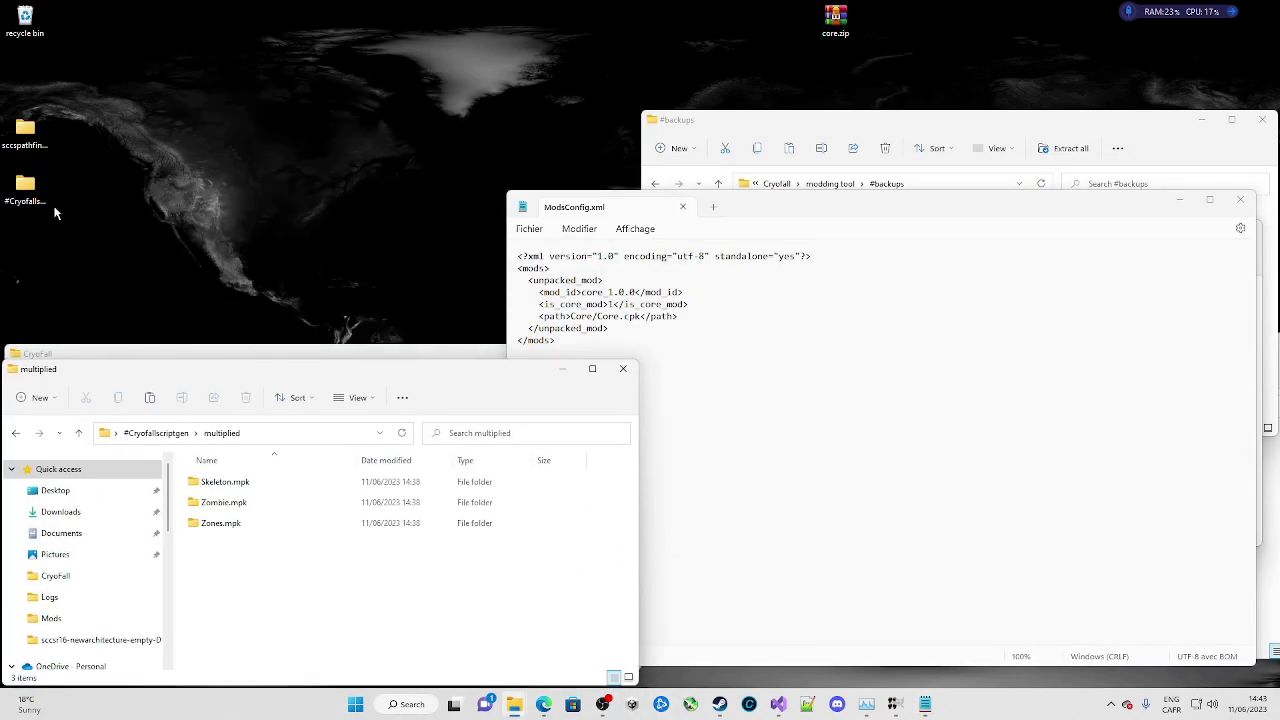
double_click(25, 130)
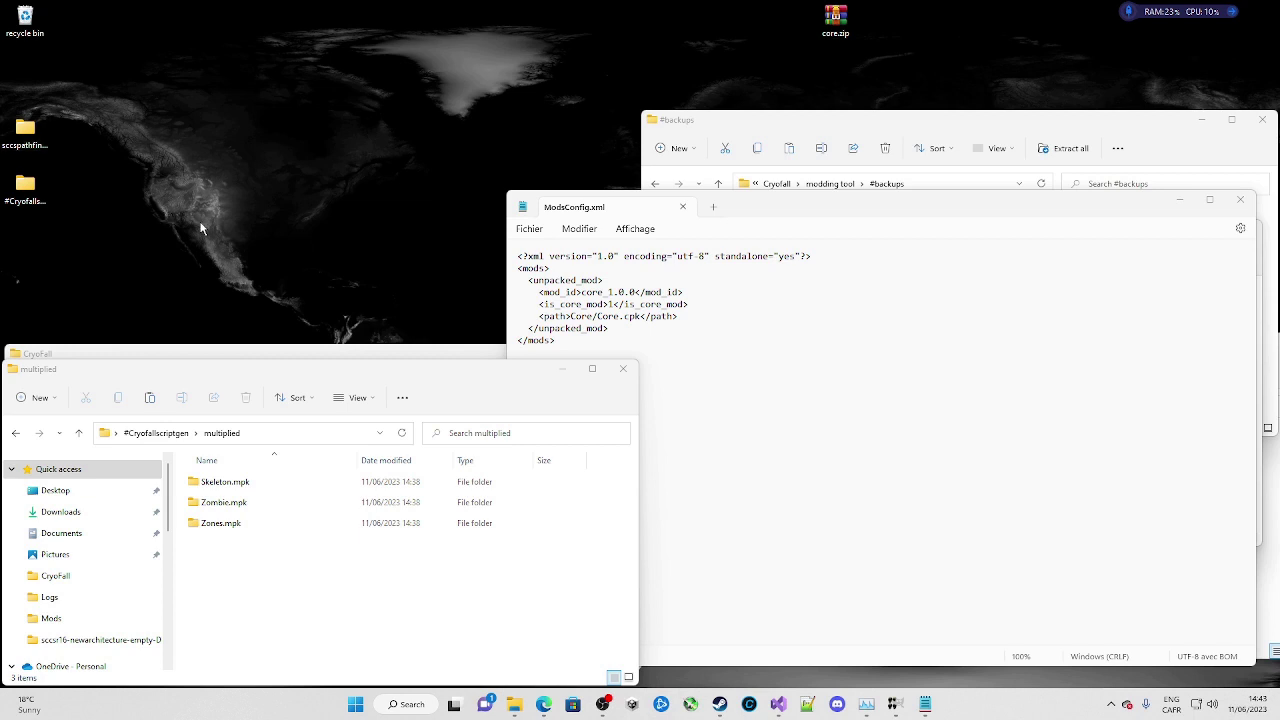
double_click(231, 124)
double_click(249, 125)
double_click(250, 123)
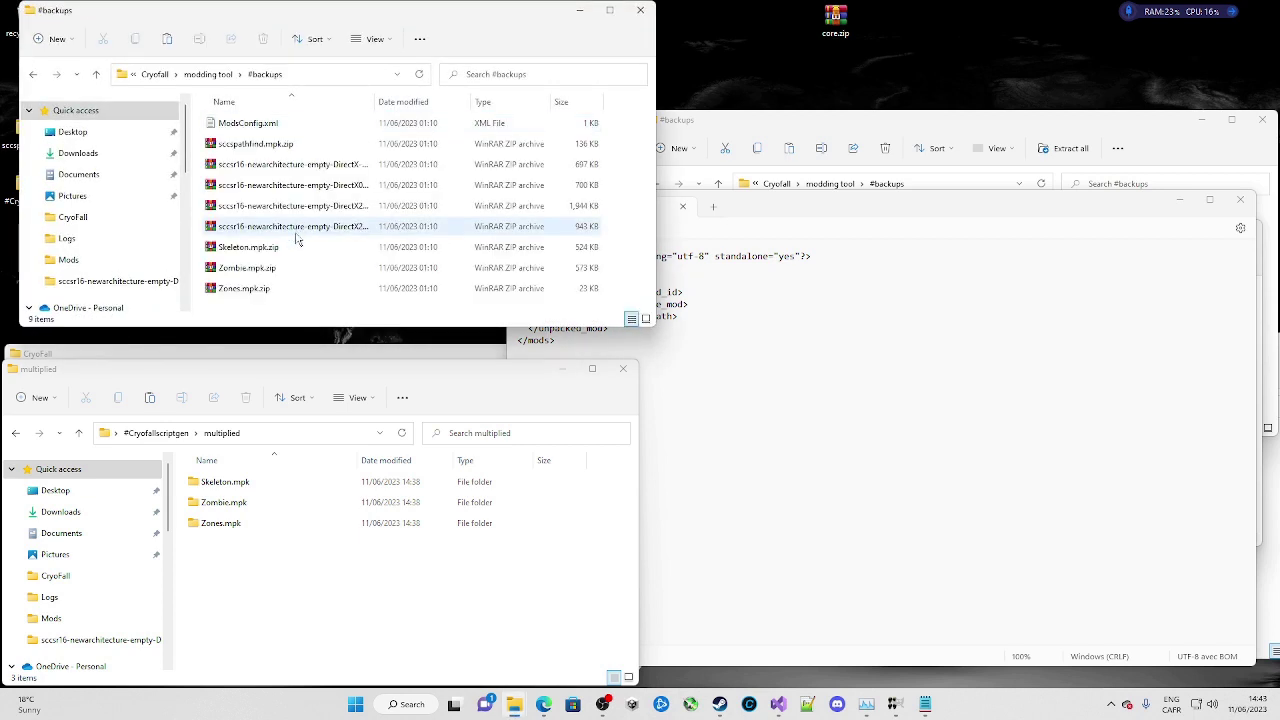
double_click(250, 123)
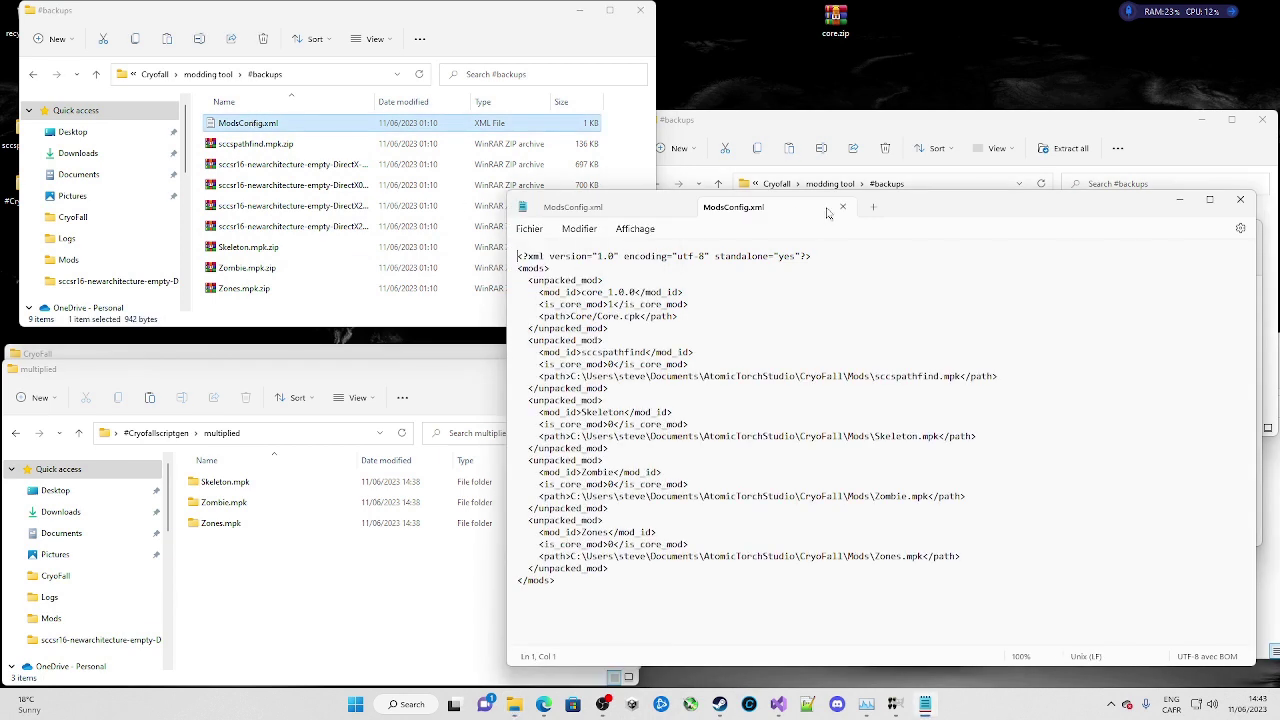
Step: Copy the entire content of the backup ModsConfig.xml and paste it over everything in the original ModsConfig.xml
key("ctrl+a")
key("ctrl+c")
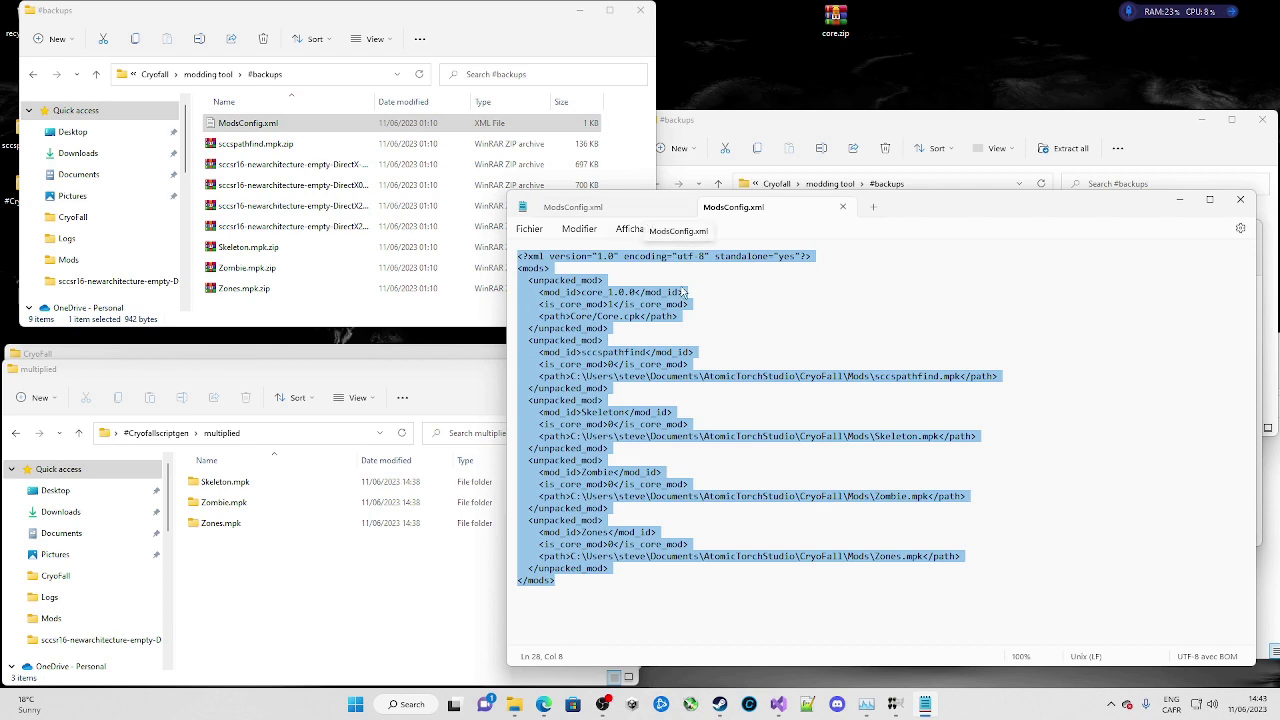
left_click_drag(666, 586, 512, 252)
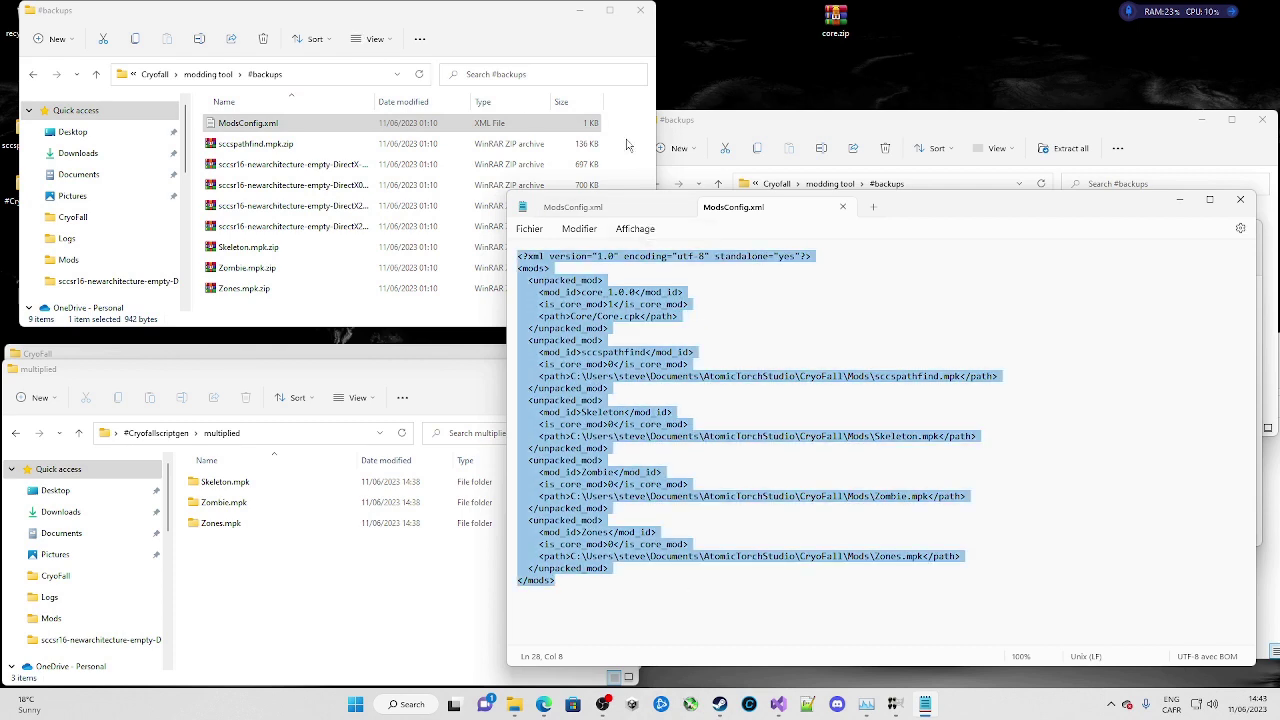
left_click(585, 210)
key("ctrl+a")
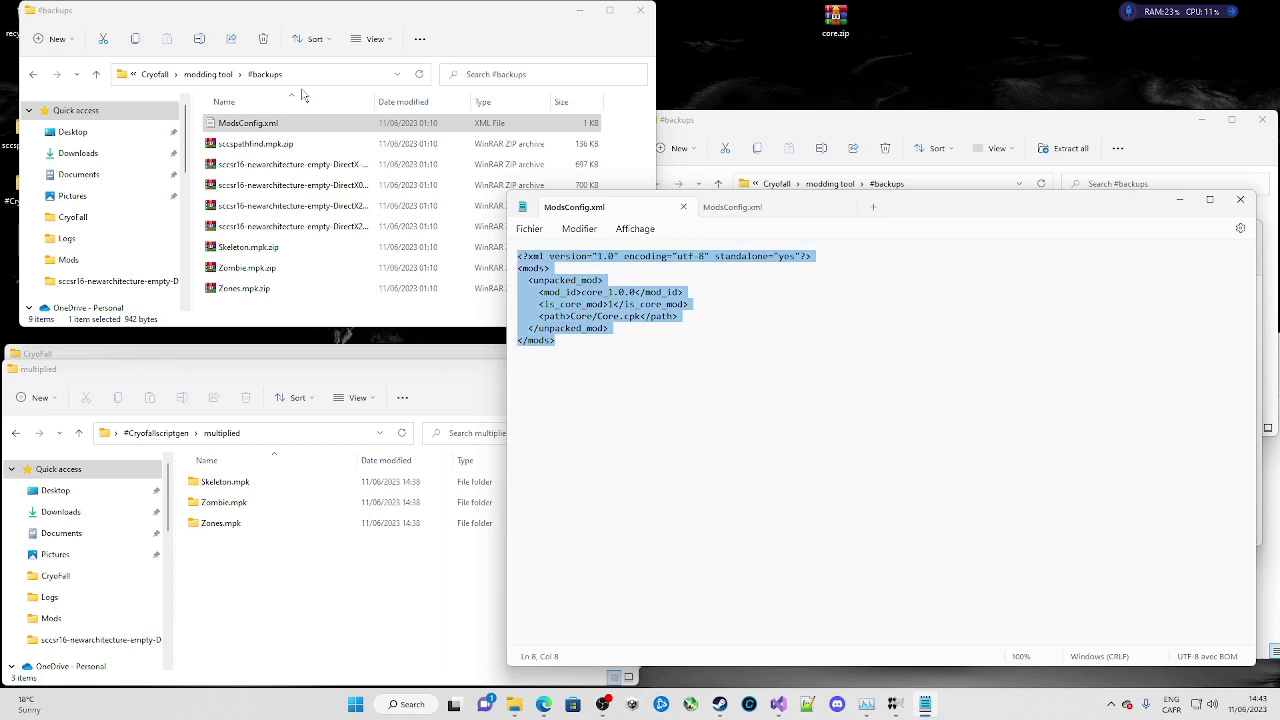
key("ctrl+v")
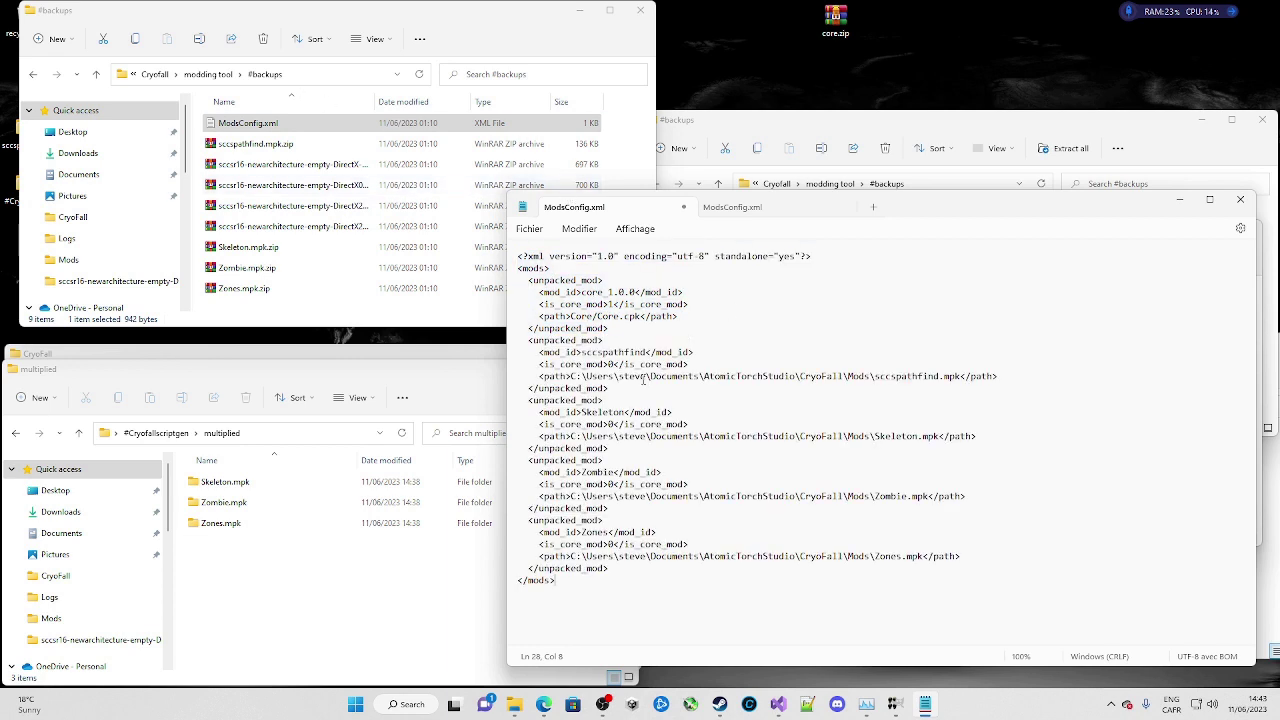
Step: Replace the Windows user name in the sccspathfind.mpk path of ModsConfig.xml with a sample user name
double_click(636, 382)
type("bob")
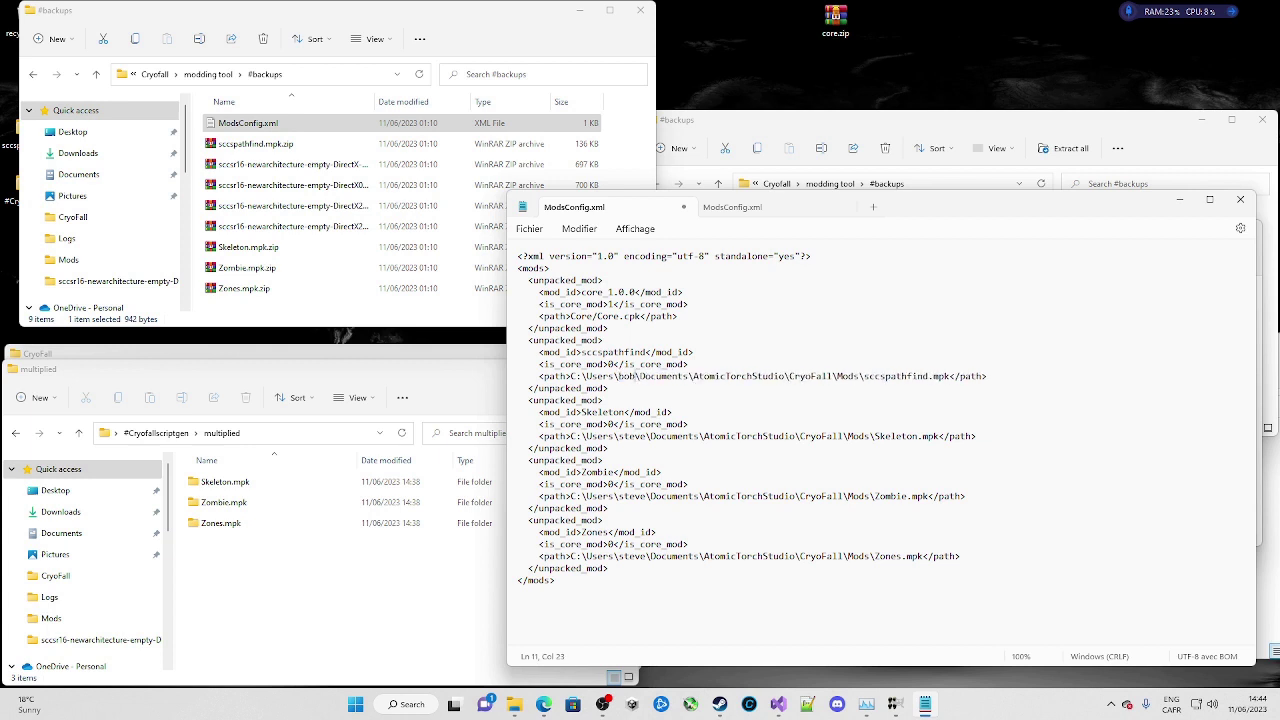
Step: Replace the Windows user name in the Skeleton.mpk, Zombie.mpk and Zones.mpk paths of ModsConfig.xml with the same sample user name
double_click(630, 436)
type("bob")
double_click(630, 496)
type("bob")
double_click(630, 556)
type("bob")
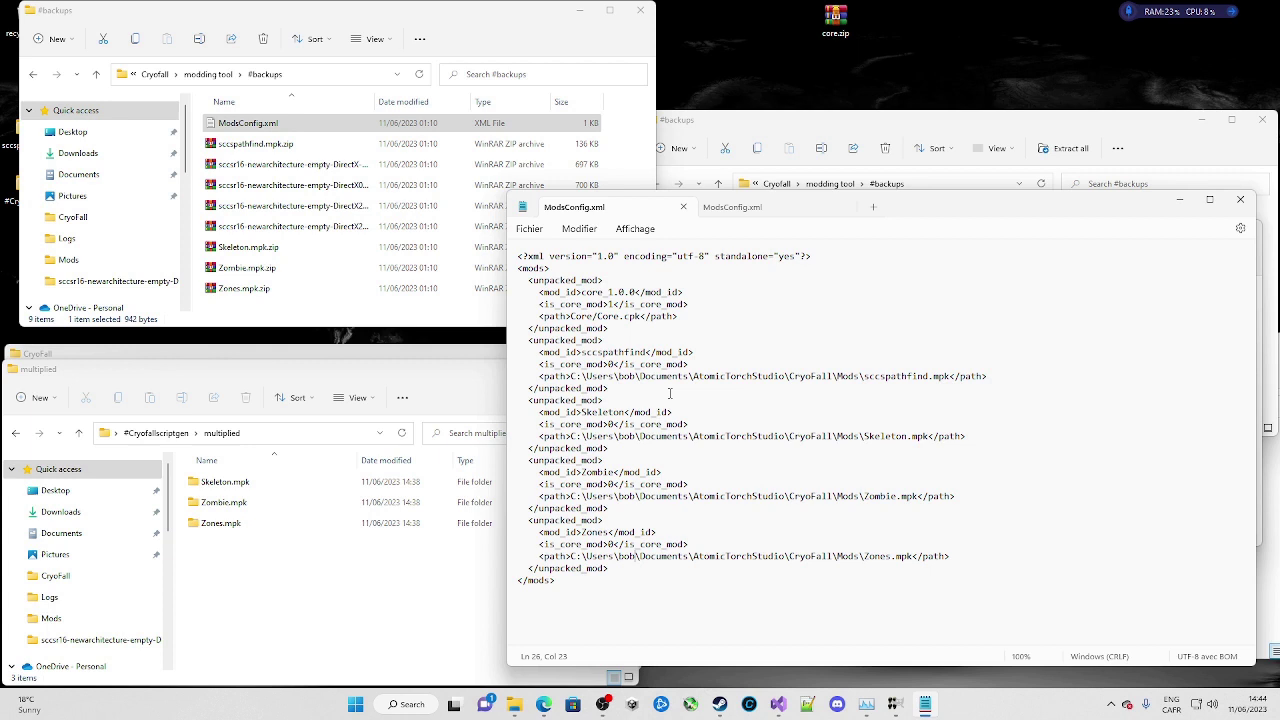
Step: Undo the user name replacements in all four mod paths of ModsConfig.xml and briefly highlight the sccspathfind.mpk path line
key("ctrl+z")
key("ctrl+z")
key("ctrl+z")
key("ctrl+z")
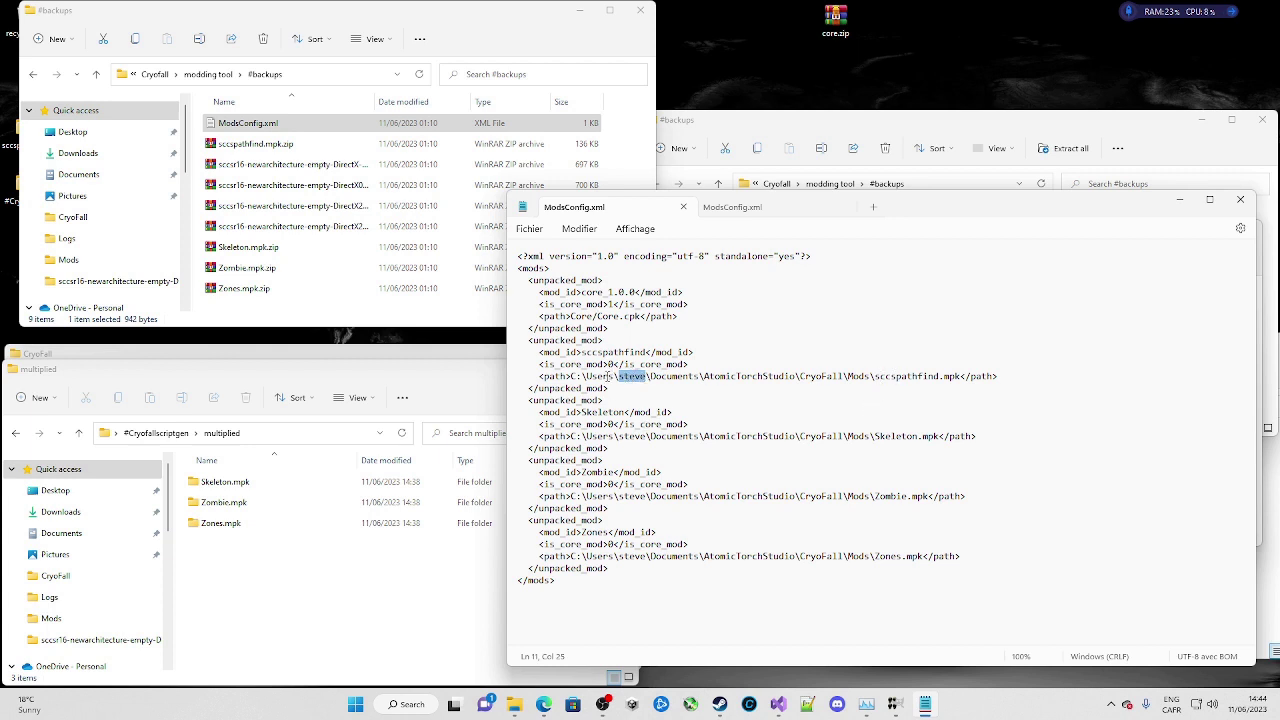
left_click_drag(541, 376, 998, 378)
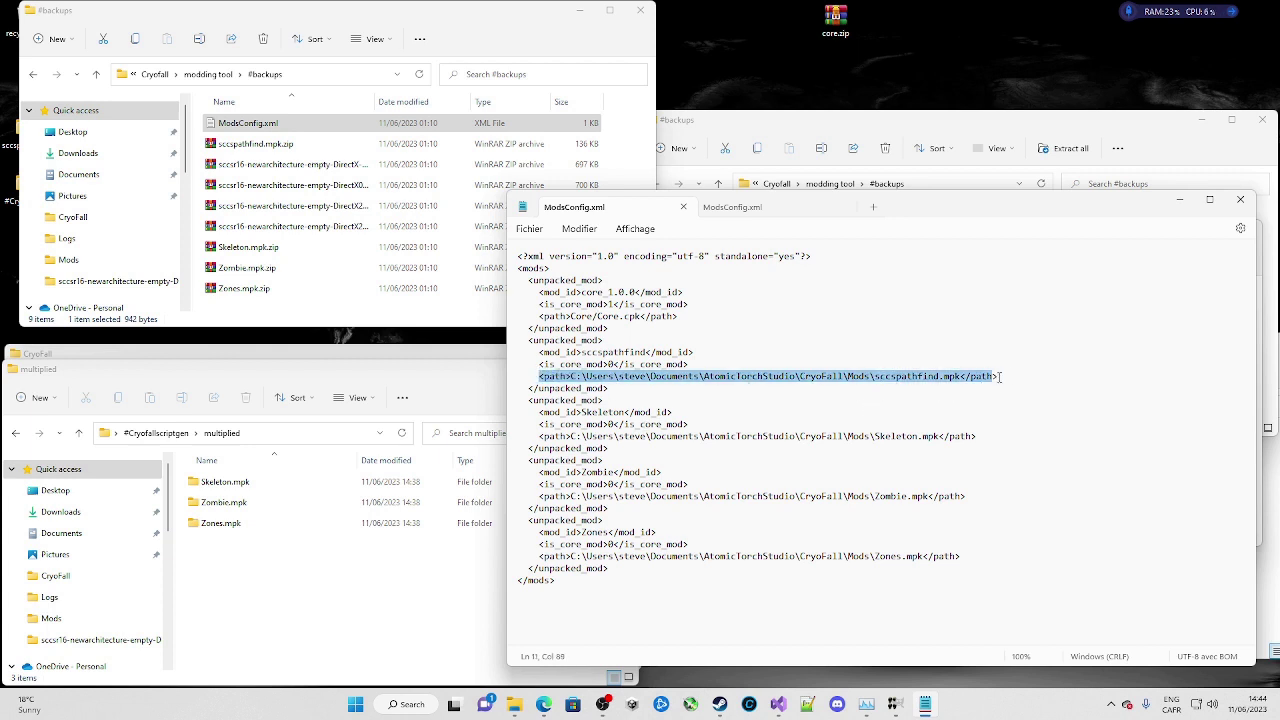
left_click(1038, 422)
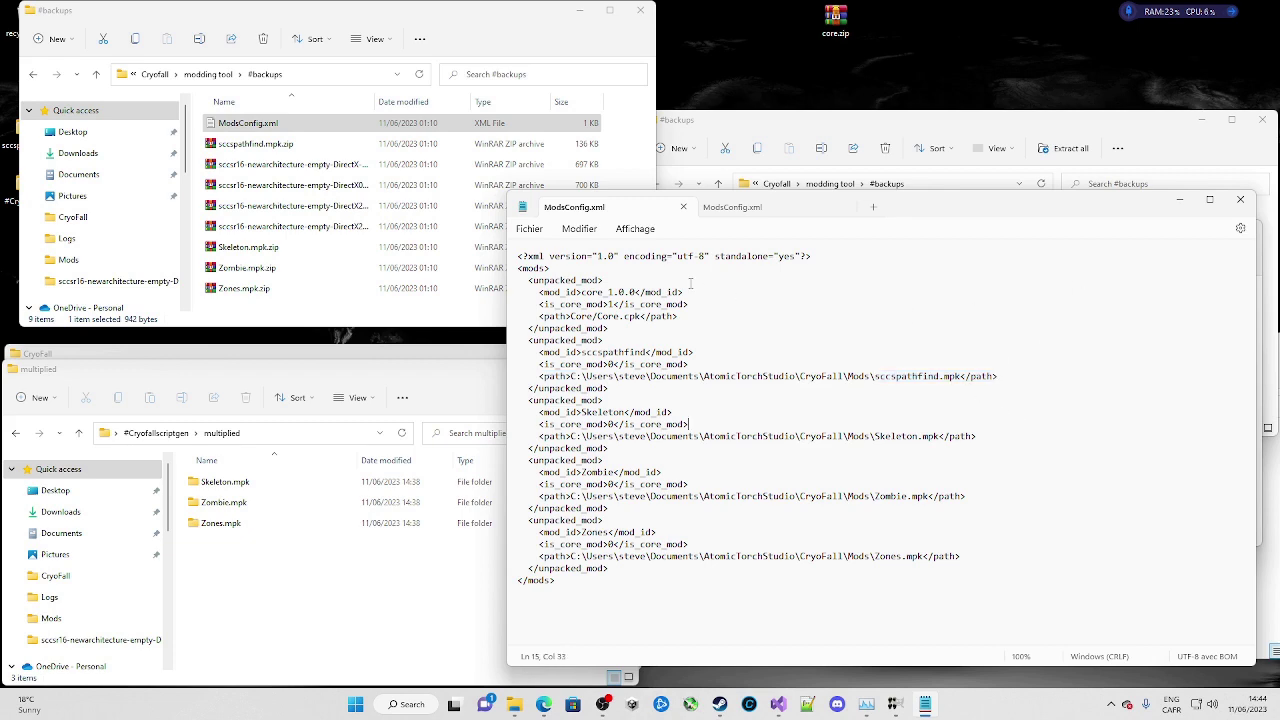
Step: Close ModsConfig.xml and switch to Steam to launch CryoFall from the library
left_click(1240, 199)
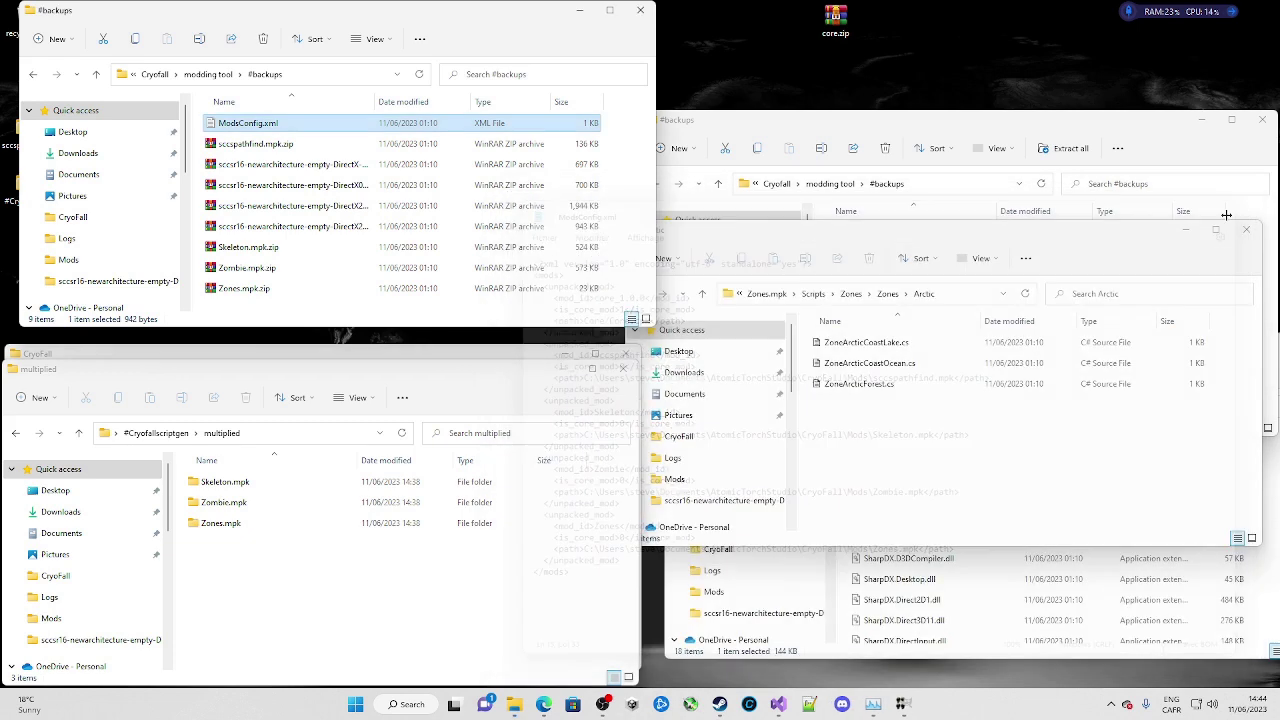
left_click(734, 704)
left_click(845, 238)
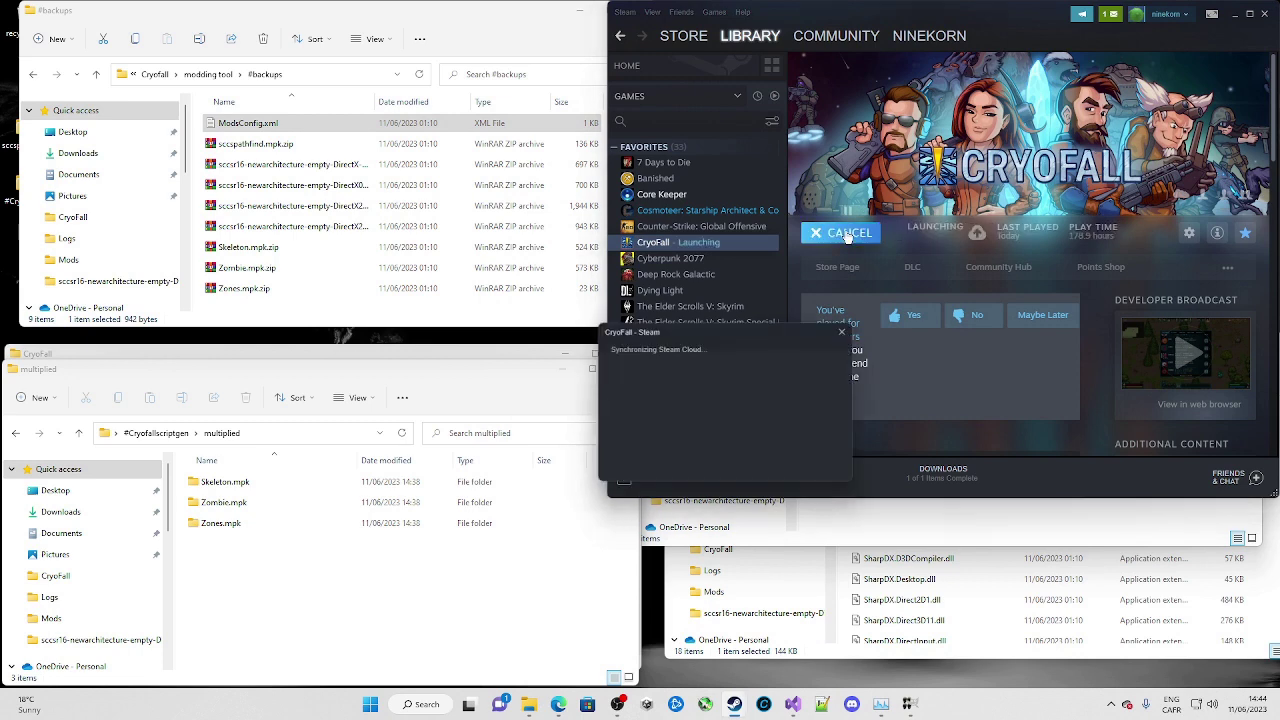